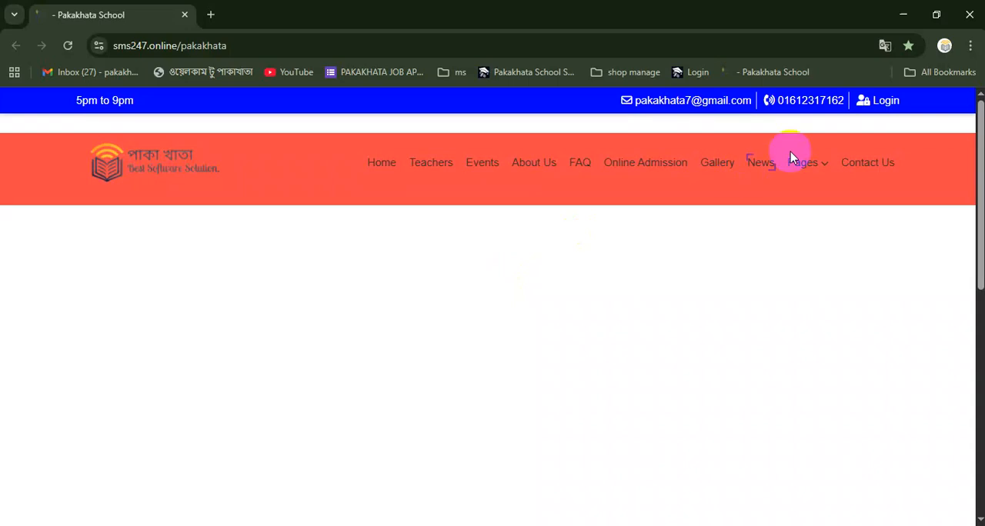
# Log in to the school site with the saved admin account's username and password, and dismiss the saved-password warning
pyautogui.click(879, 105)
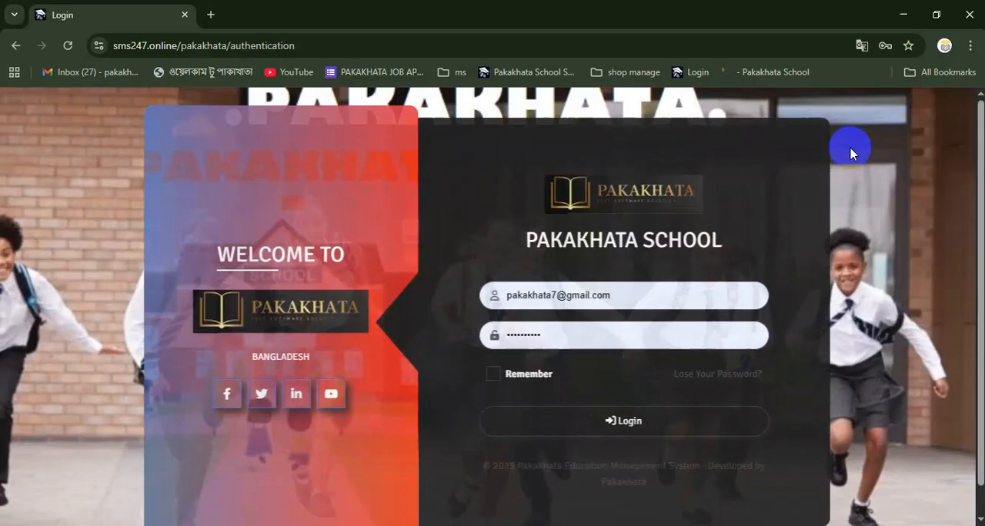
pyautogui.click(556, 294)
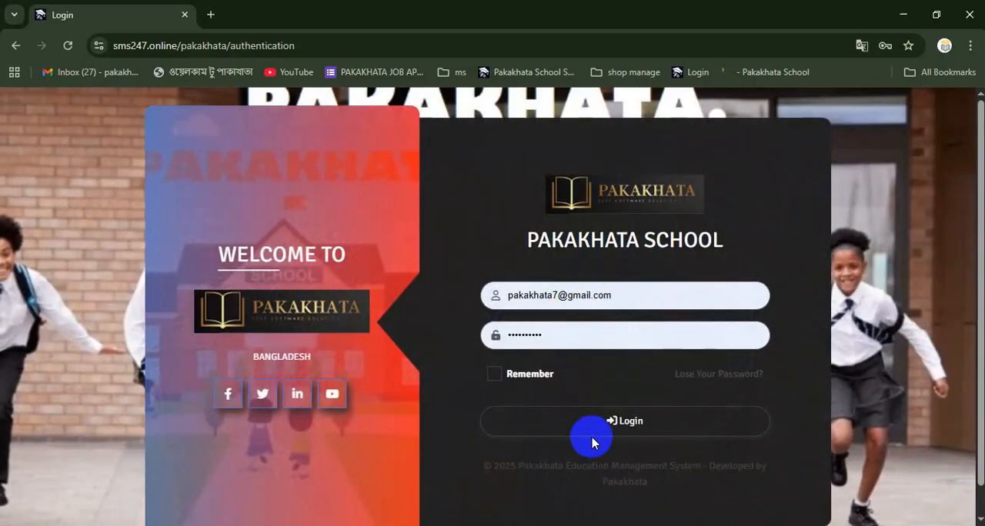
pyautogui.moveTo(635, 294); pyautogui.dragTo(422, 315)
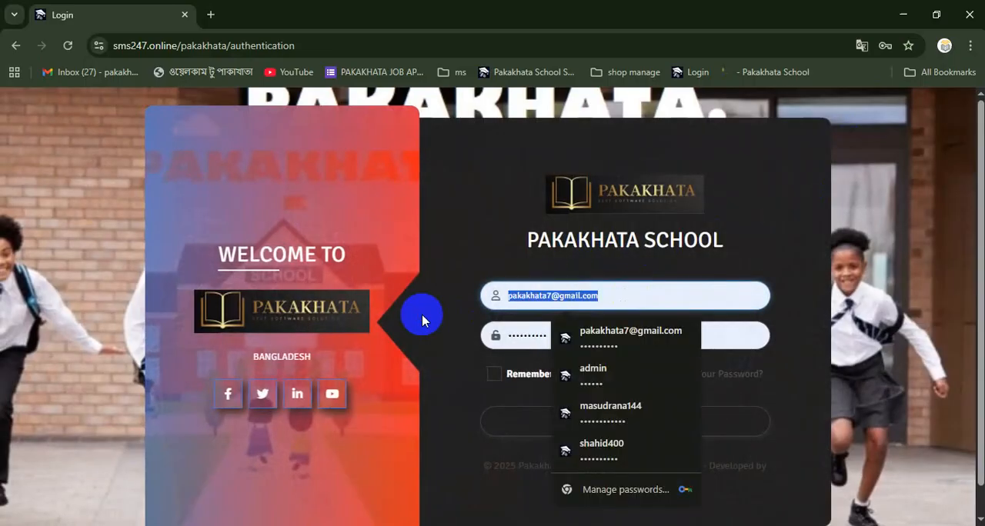
pyautogui.press('BackSpace')
pyautogui.write('a')
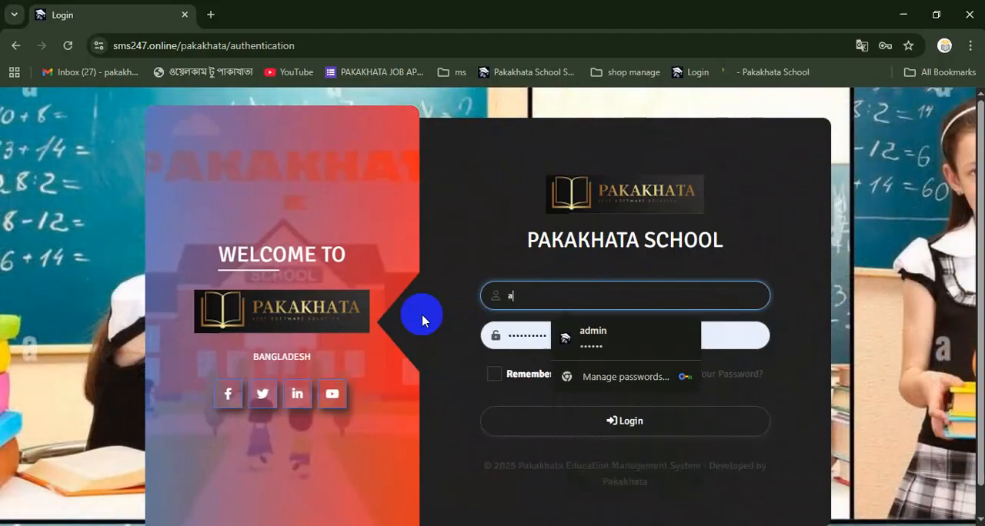
pyautogui.click(619, 344)
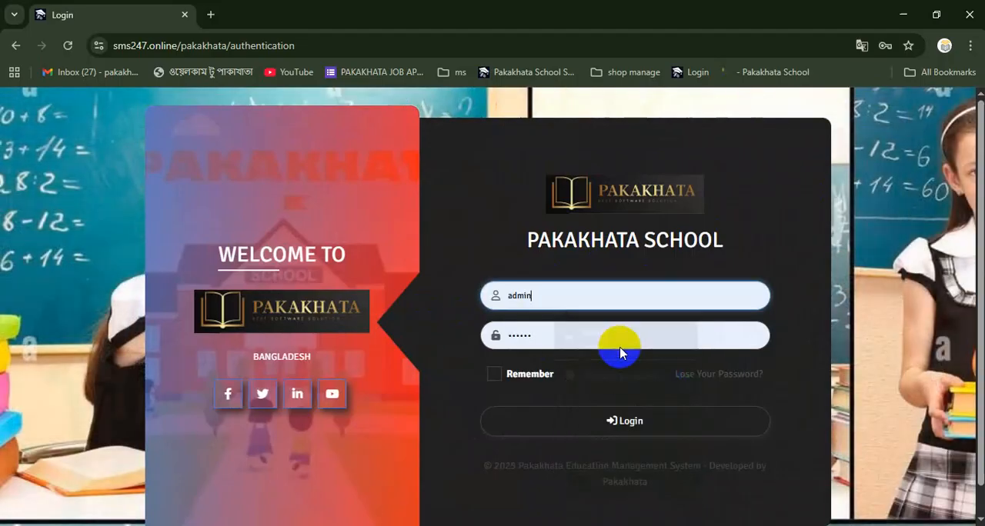
pyautogui.click(562, 429)
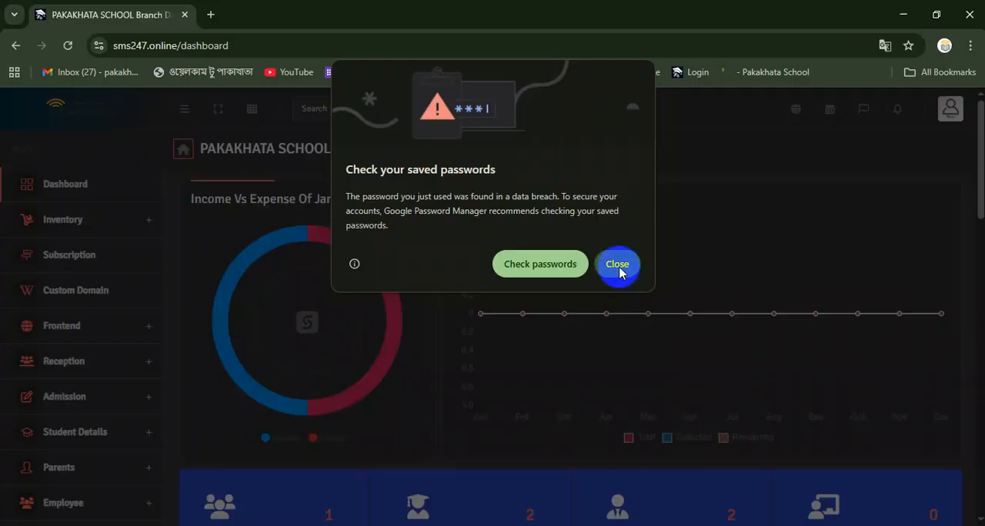
pyautogui.click(617, 265)
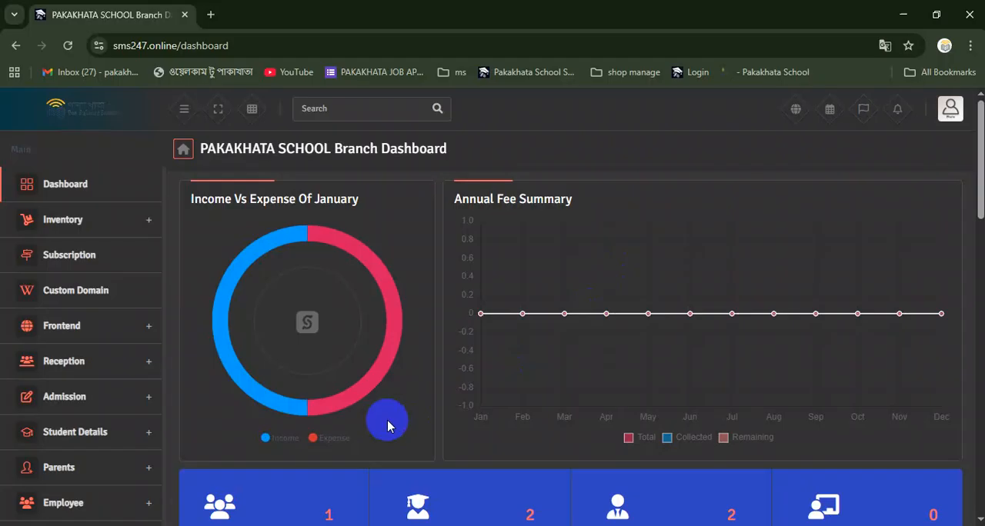
# Open the Frontend website settings, and open the school's public home page in a separate tab
pyautogui.click(120, 332)
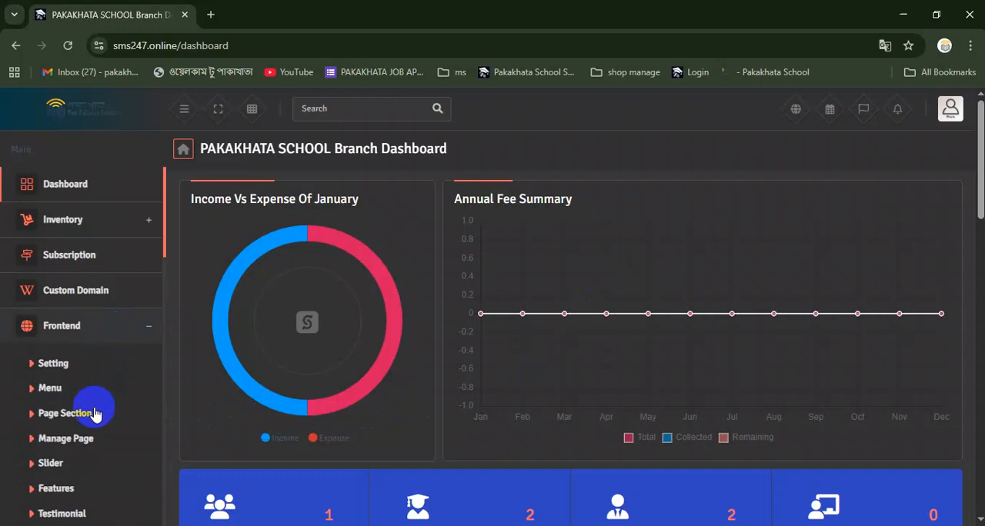
pyautogui.click(53, 363)
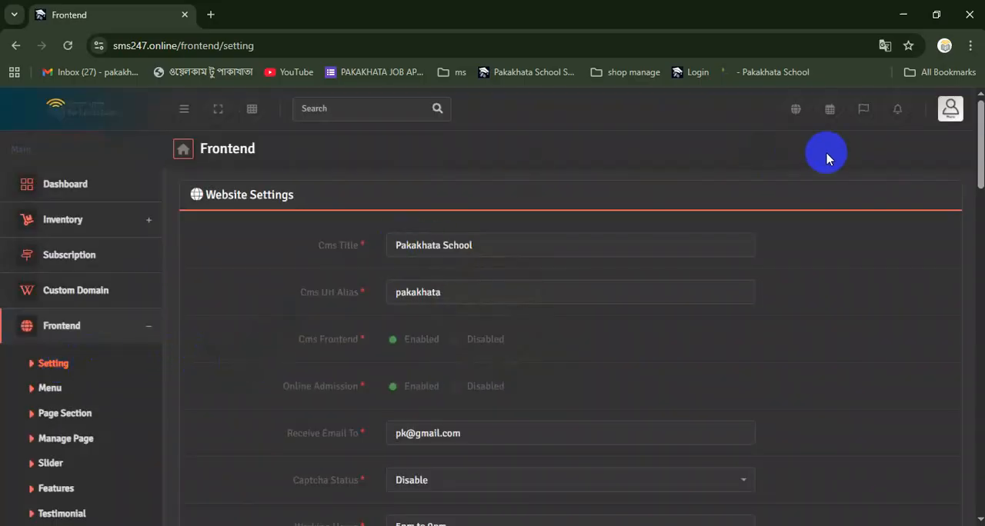
pyautogui.rightClick(795, 111)
pyautogui.click(759, 126)
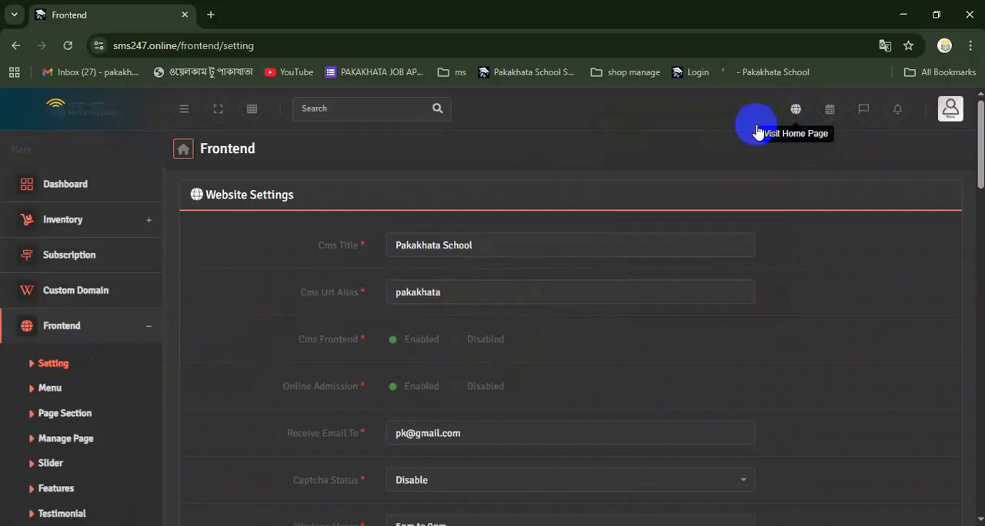
pyautogui.click(265, 6)
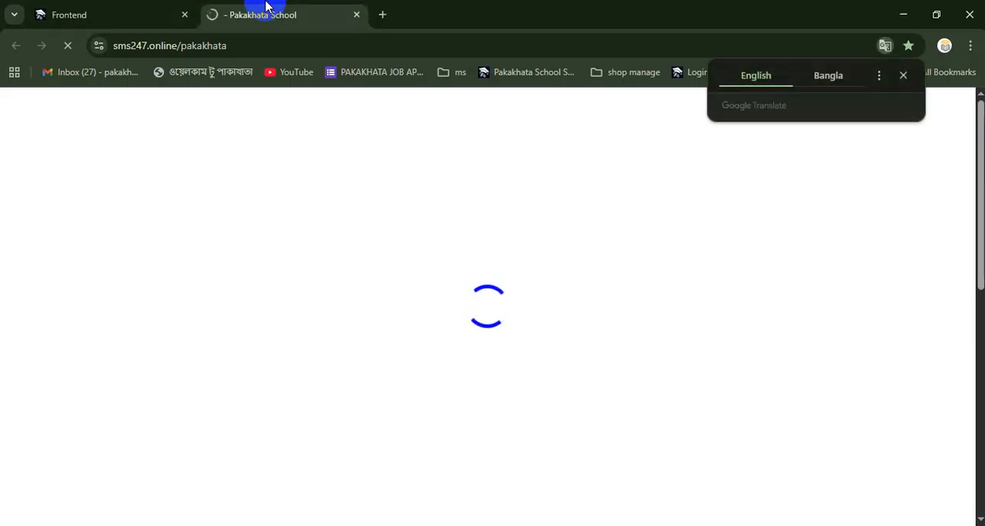
pyautogui.click(903, 75)
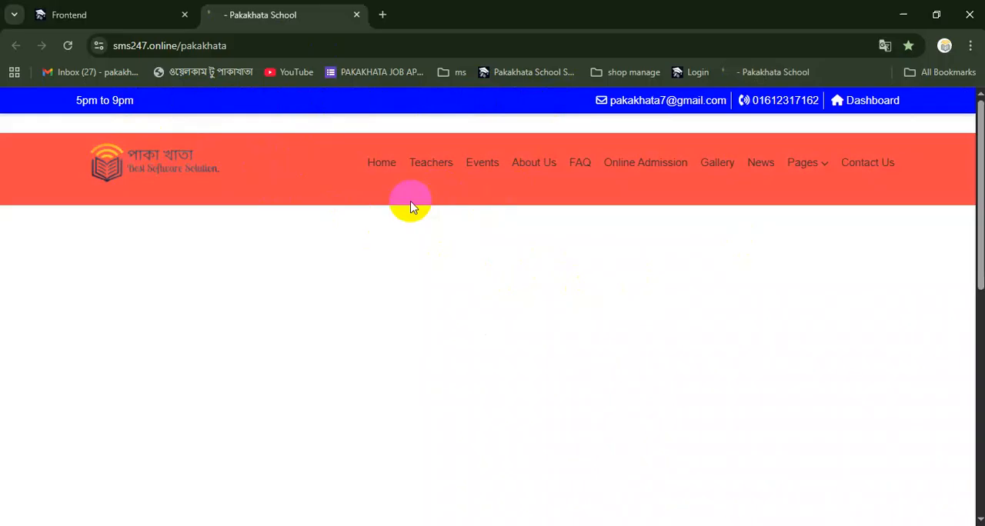
# Examine the school's home page from the header menu to the footer's address and quick links
pyautogui.scroll(-5, 410, 206)
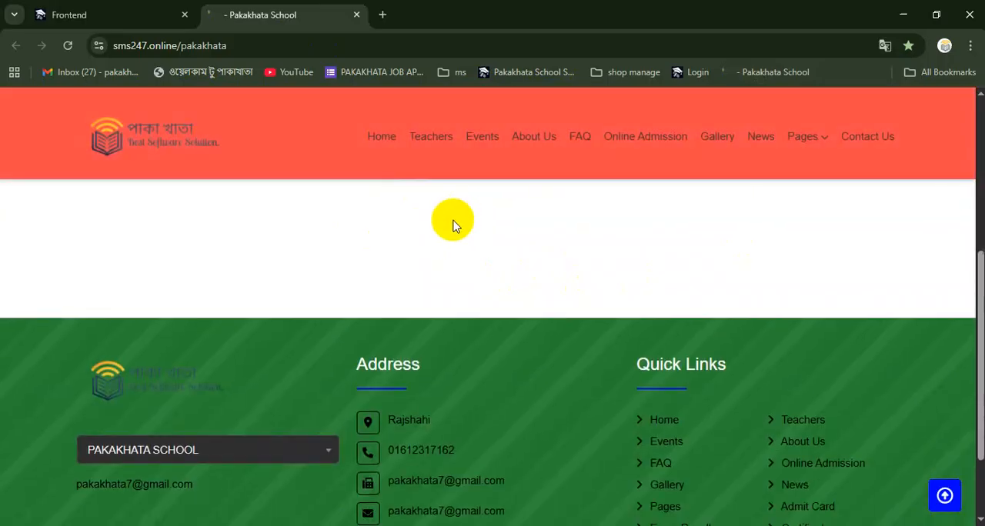
pyautogui.scroll(-2, 477, 254)
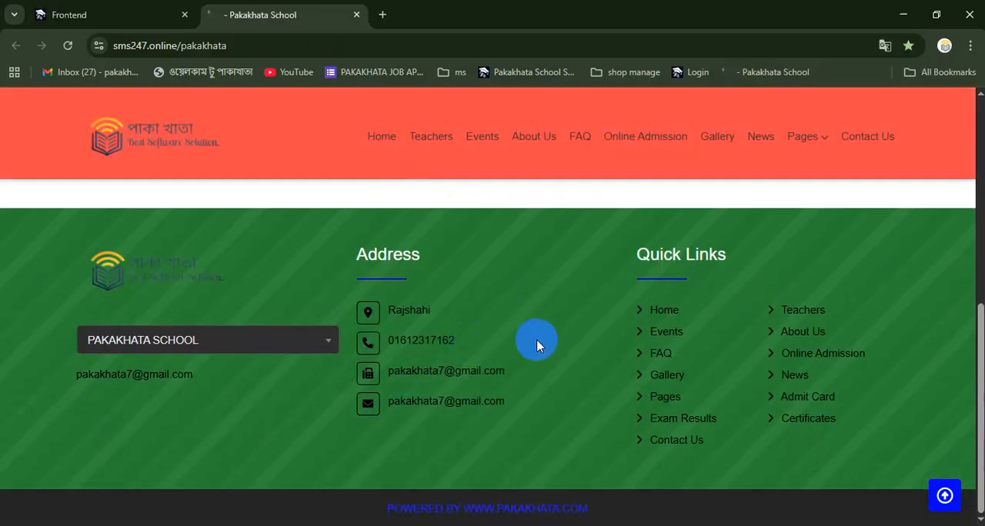
pyautogui.scroll(2, 458, 329)
pyautogui.scroll(-2, 458, 329)
pyautogui.scroll(8, 251, 343)
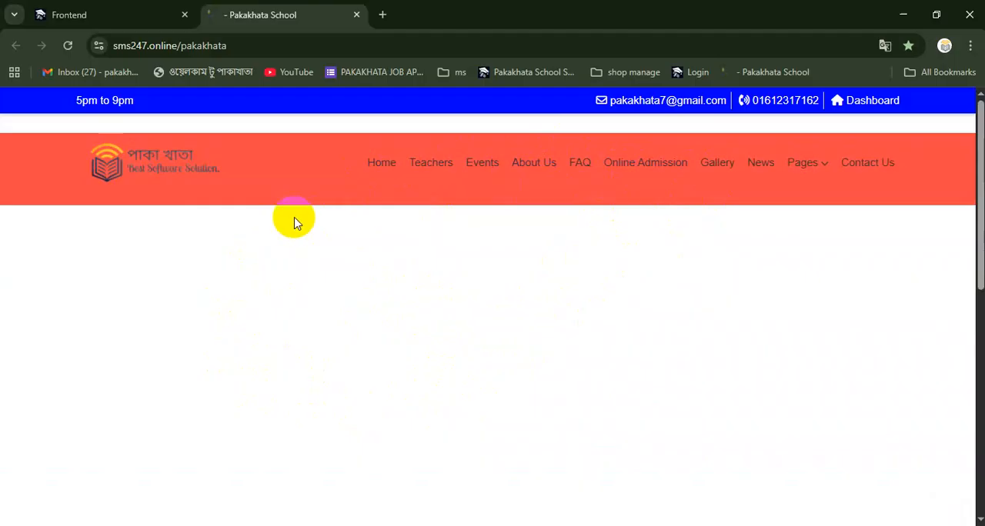
# Replace the Receive Email To address in the website settings with the school's contact e-mail shown on the home page
pyautogui.click(113, 9)
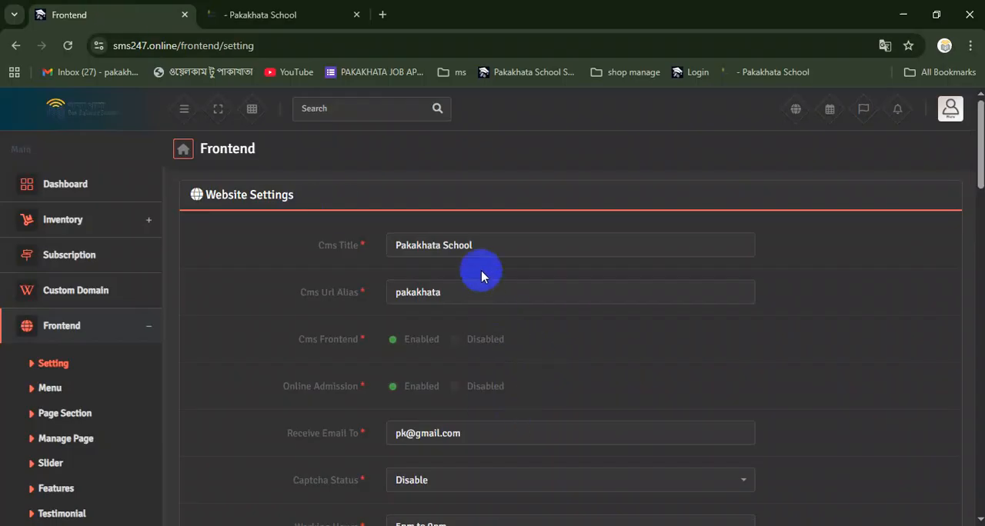
pyautogui.scroll(-1, 462, 388)
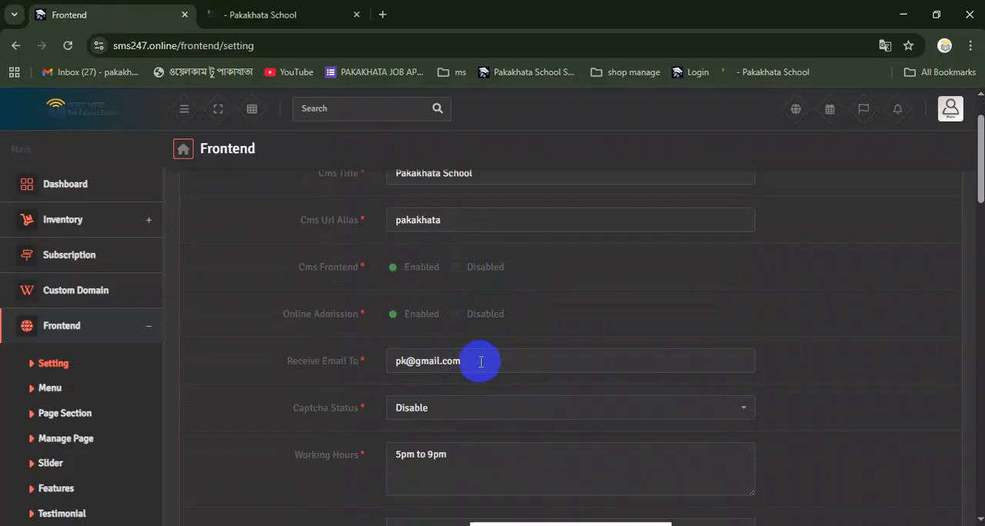
pyautogui.moveTo(479, 359); pyautogui.dragTo(389, 362)
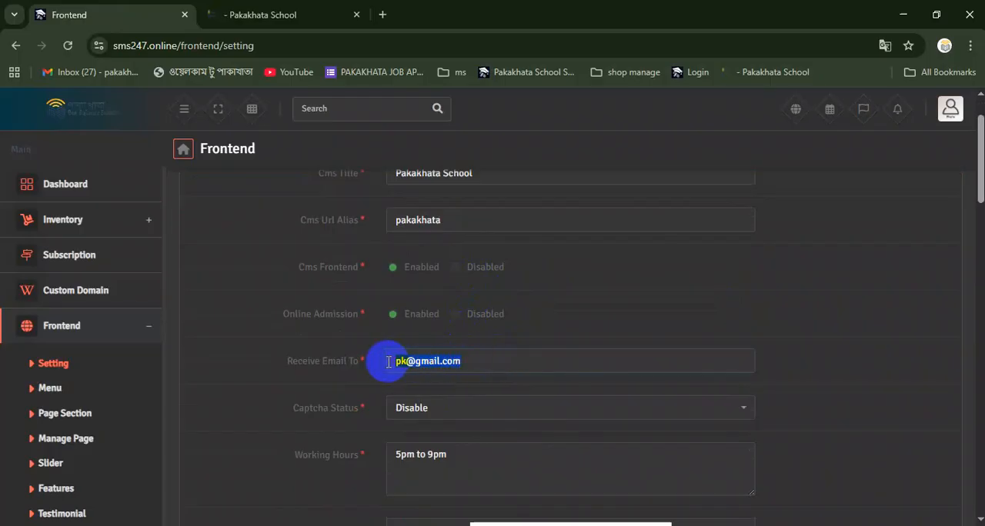
pyautogui.click(323, 9)
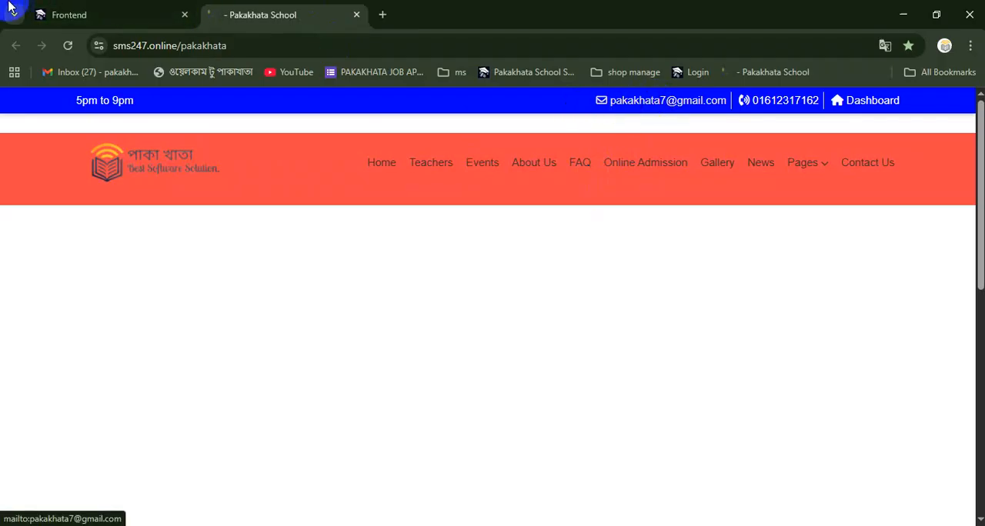
pyautogui.click(80, 12)
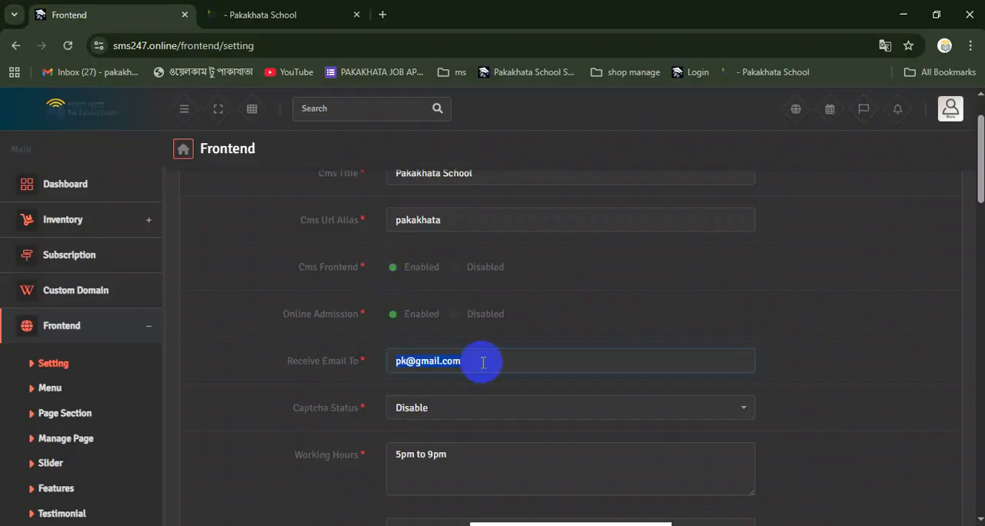
pyautogui.press('BackSpace')
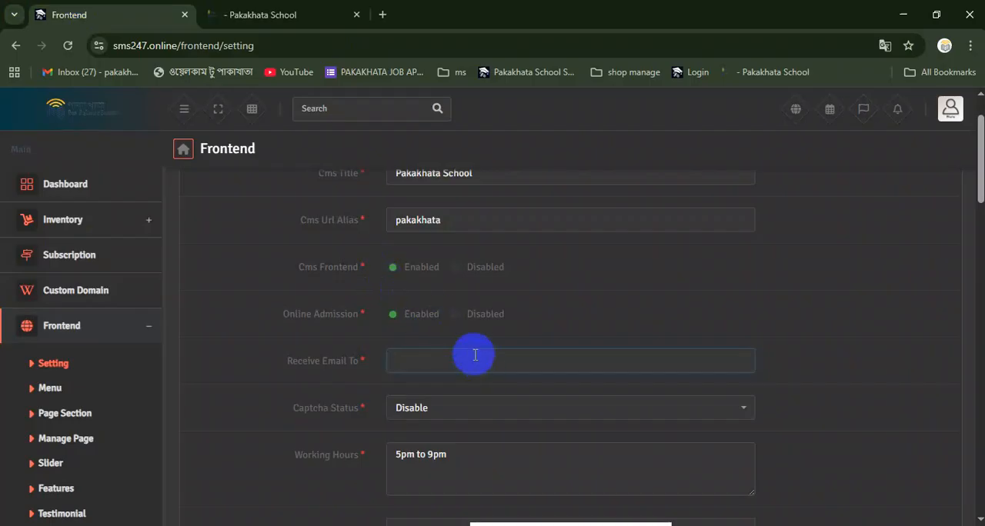
pyautogui.write('p')
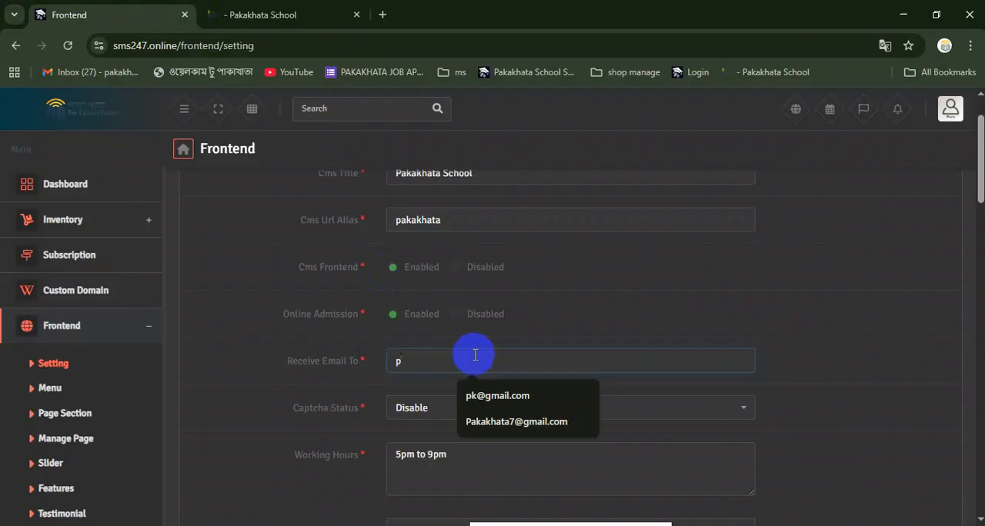
pyautogui.click(484, 421)
# Replace the website logo with the CaptureV image from the "sccool image" folder on the Desktop
pyautogui.scroll(-2, 436, 422)
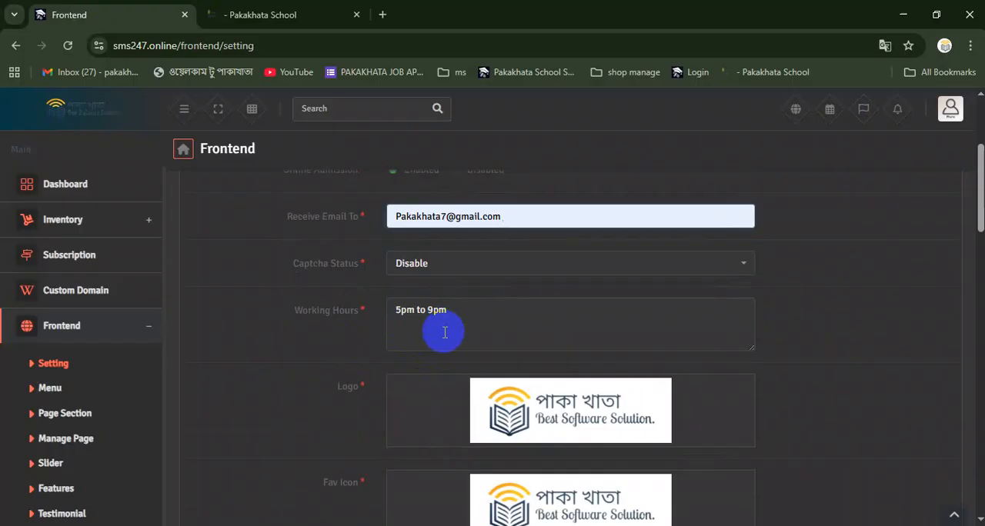
pyautogui.scroll(-1, 439, 334)
pyautogui.moveTo(519, 369)
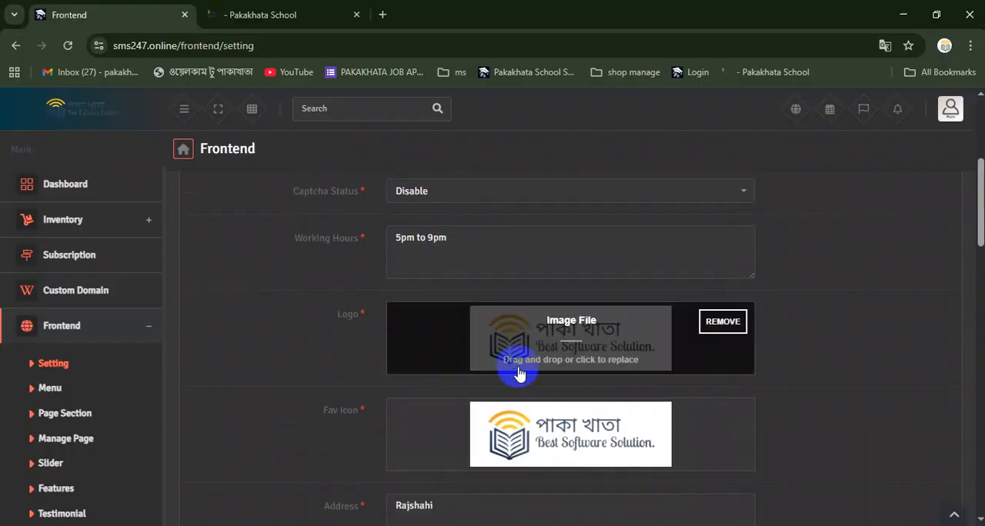
pyautogui.click(571, 353)
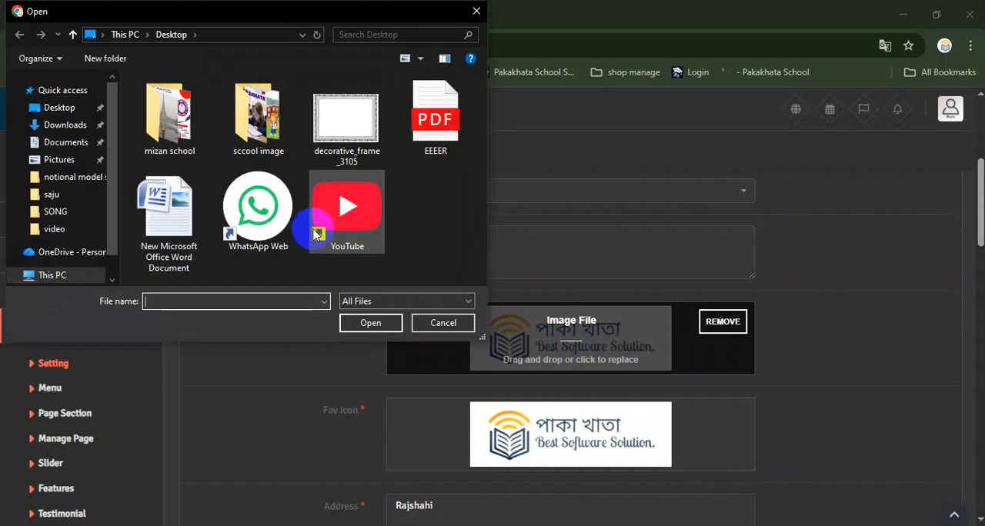
pyautogui.click(262, 133)
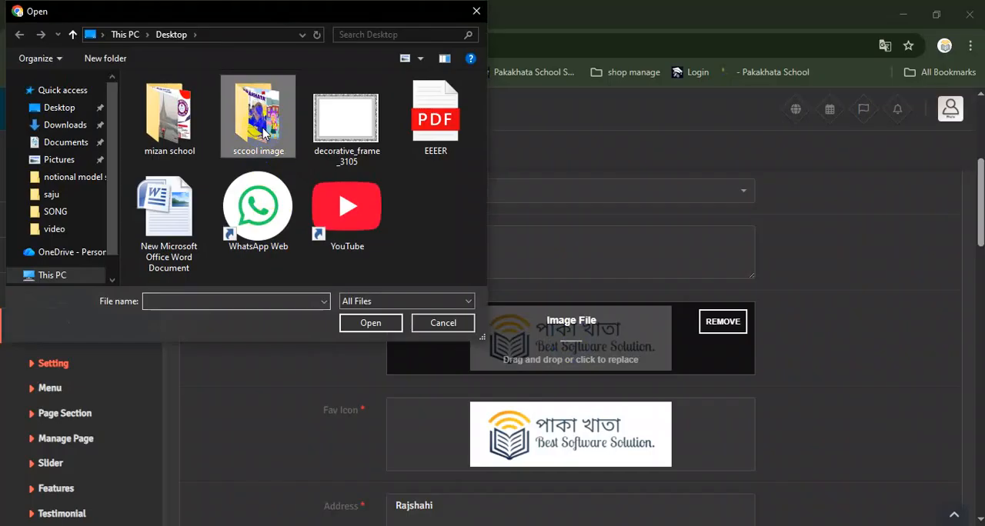
pyautogui.doubleClick(263, 128)
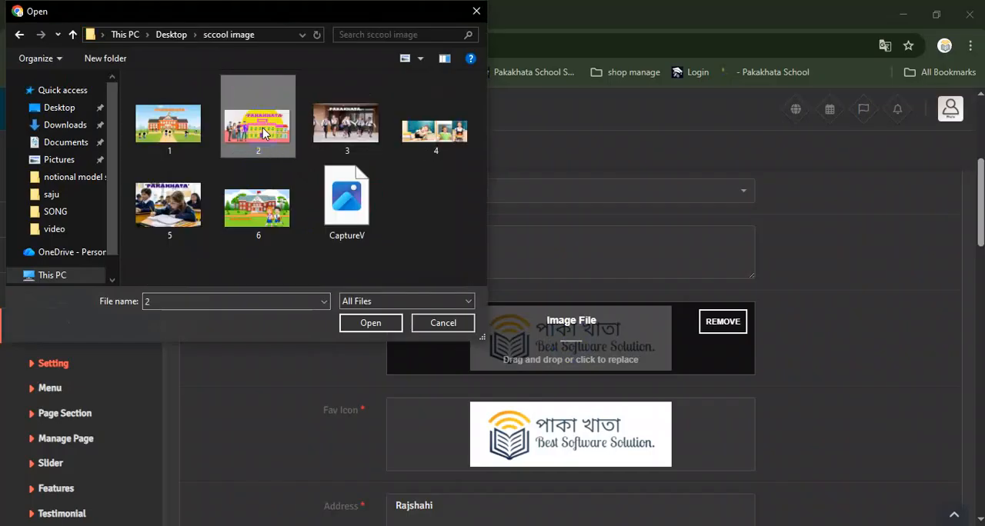
pyautogui.doubleClick(345, 220)
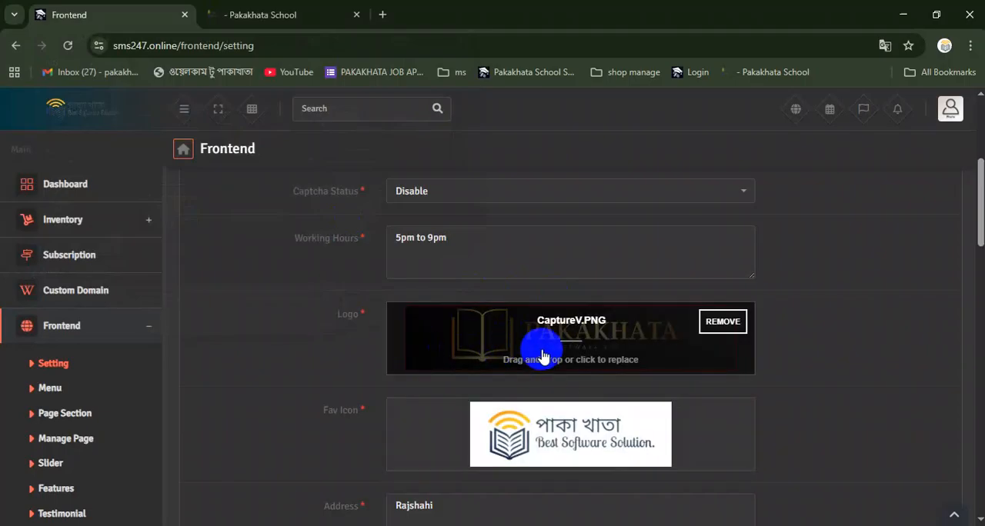
# Check where the logo and favicon appear on the home page against their fields in the website settings
pyautogui.click(254, 14)
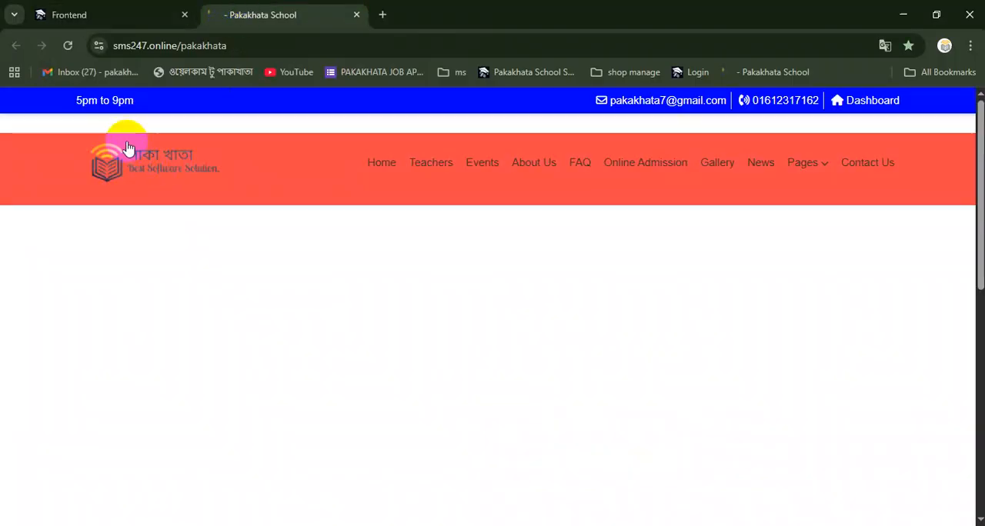
pyautogui.click(67, 7)
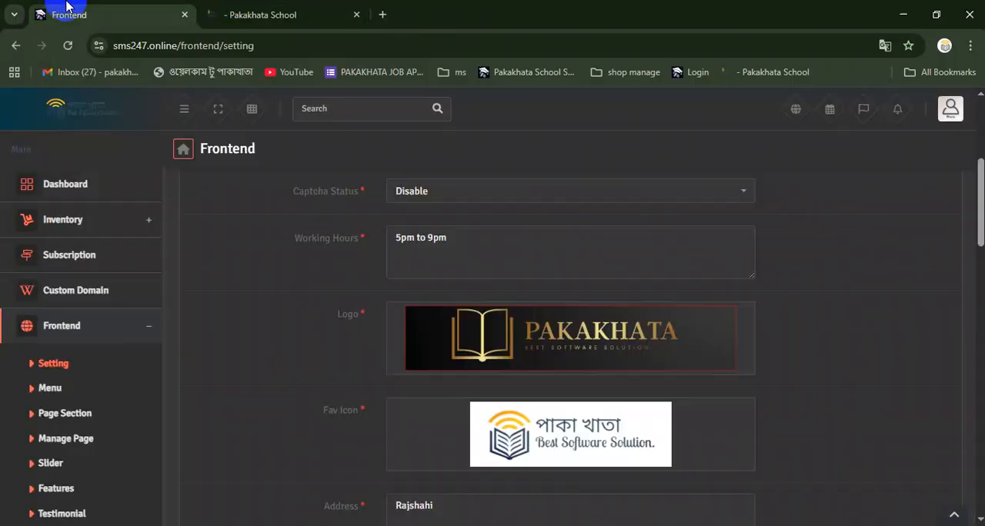
pyautogui.scroll(-1, 481, 427)
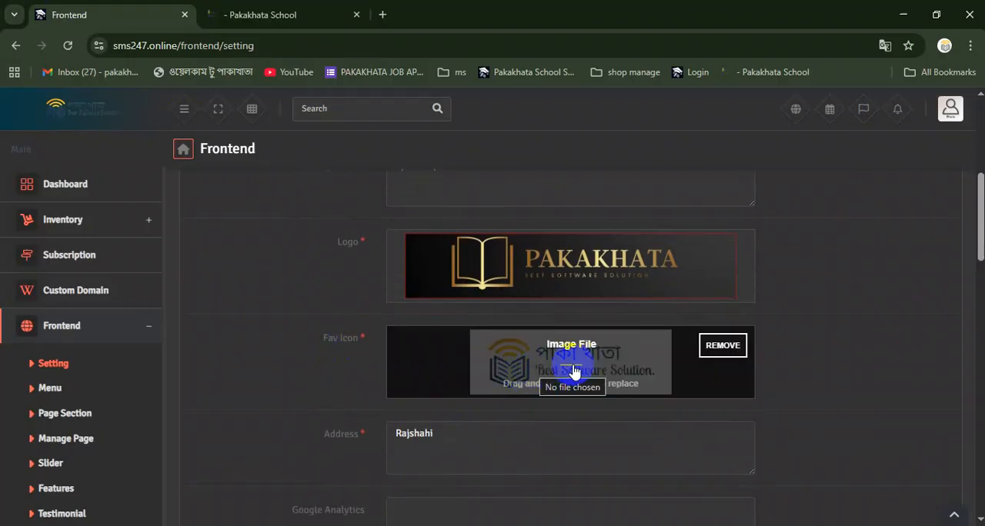
pyautogui.click(275, 23)
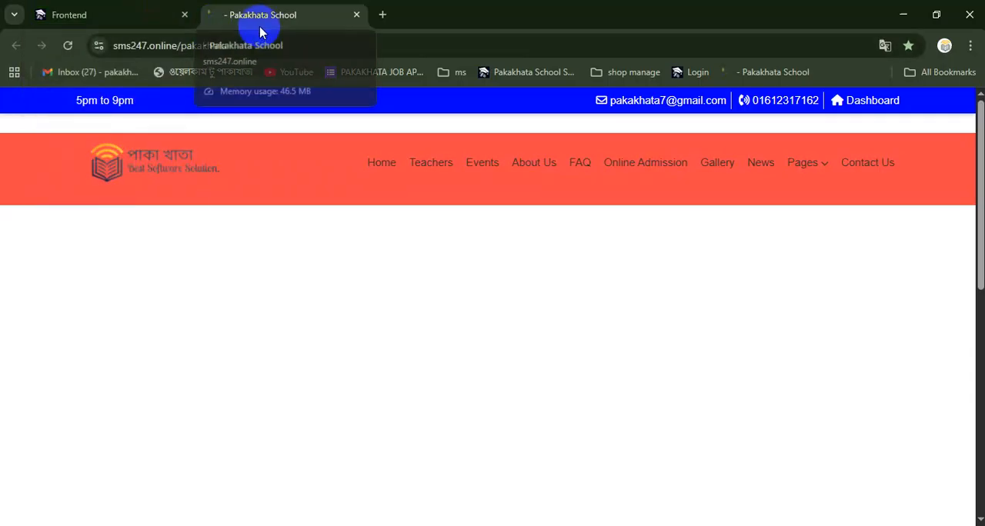
pyautogui.click(135, 11)
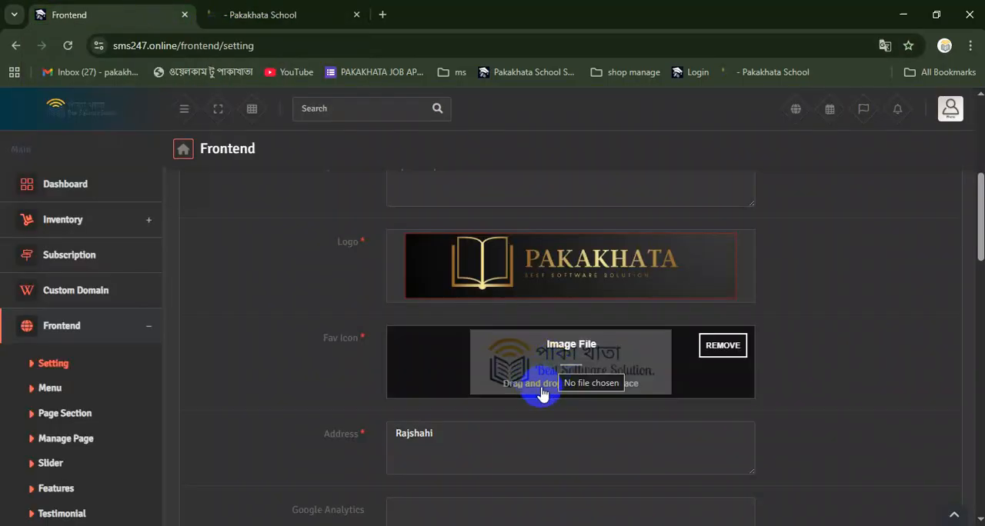
# Replace the Address in the website settings with "Bangladesh"
pyautogui.scroll(-1, 539, 390)
pyautogui.scroll(-2, 538, 390)
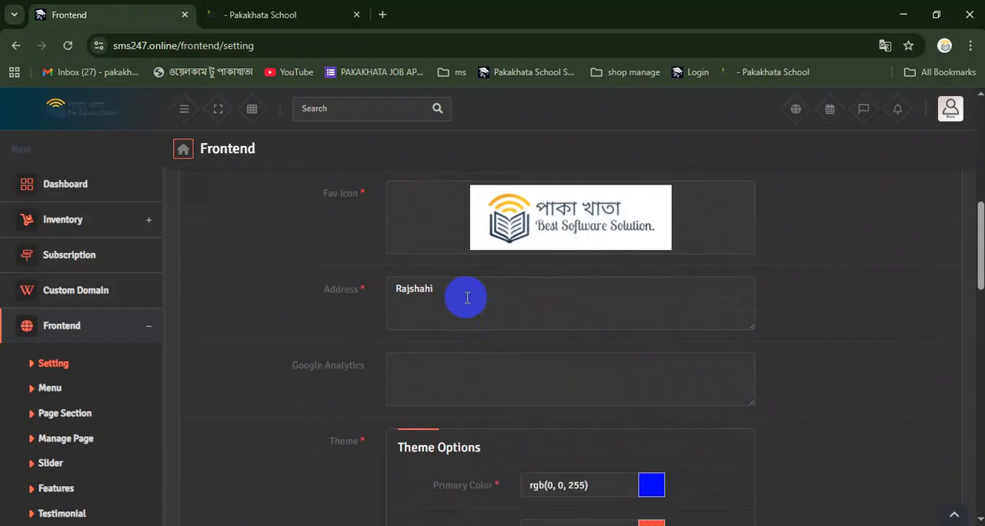
pyautogui.moveTo(463, 288); pyautogui.dragTo(328, 305)
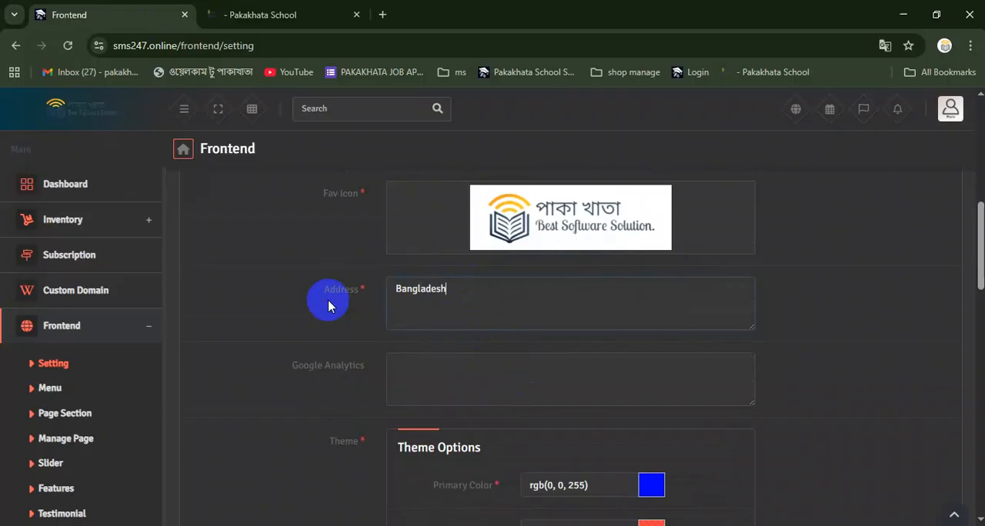
# Enter "Bangladesh" in the website's Address field
pyautogui.write('Bangladesh')
# Compare the home page's header bars with the Theme Options and set the Menu BG Color to rgba(255, 0, 201, 0.93)
pyautogui.scroll(-2, 501, 345)
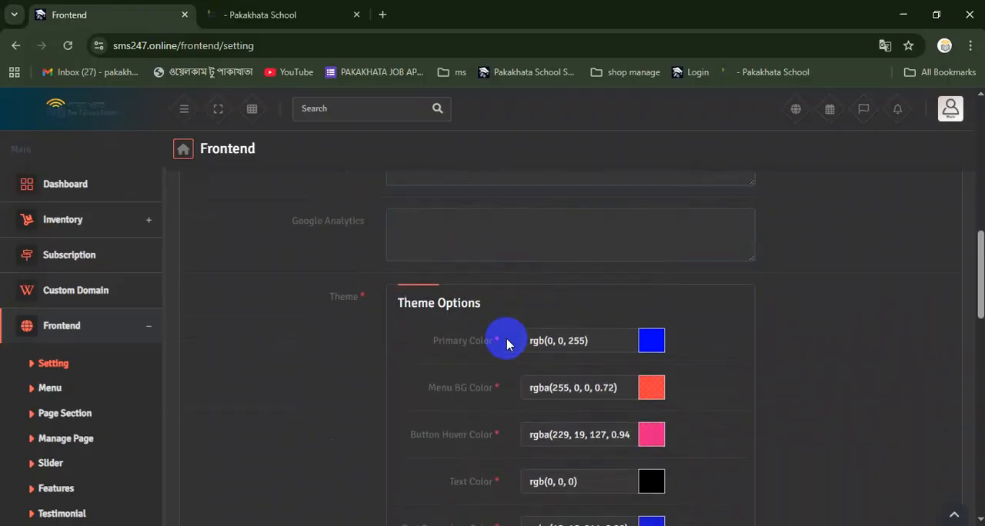
pyautogui.scroll(-1, 505, 343)
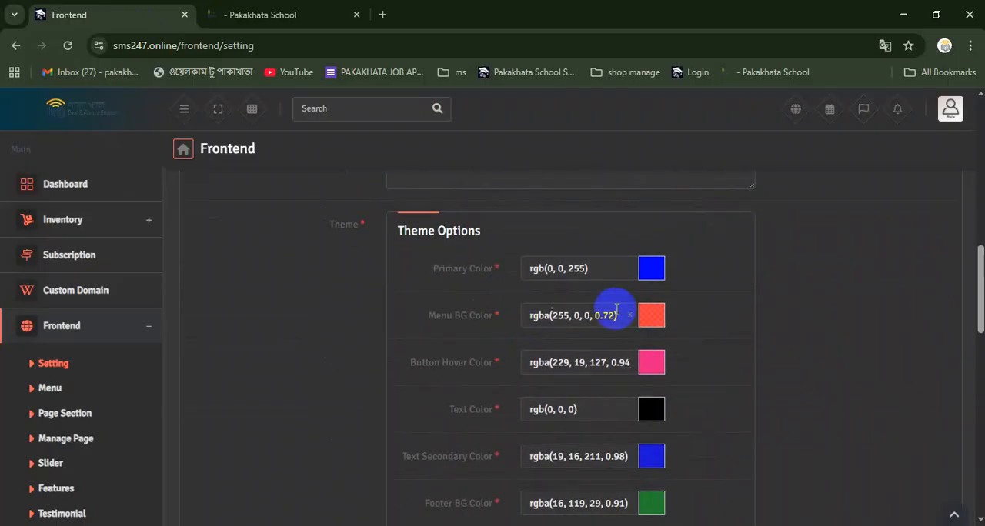
pyautogui.click(245, 14)
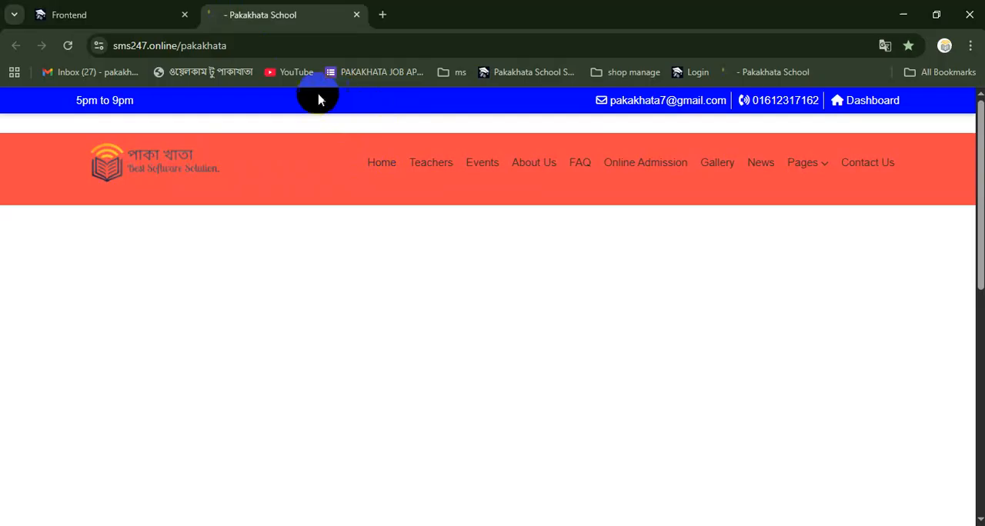
pyautogui.click(161, 14)
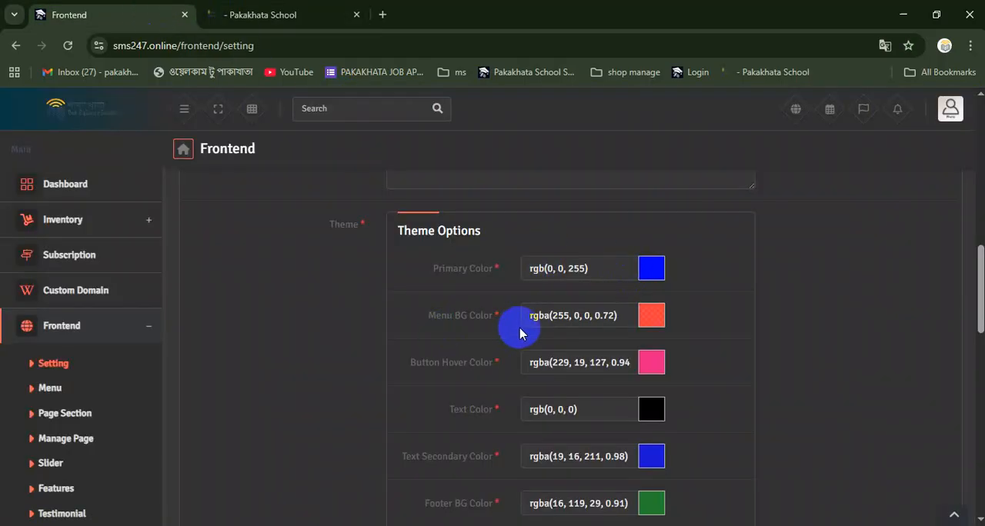
pyautogui.click(239, 15)
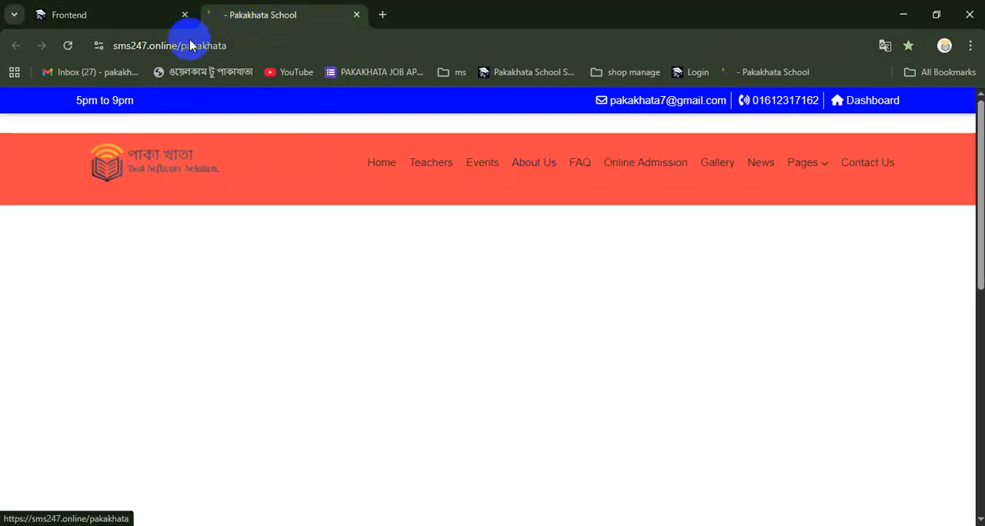
pyautogui.click(126, 14)
pyautogui.click(651, 322)
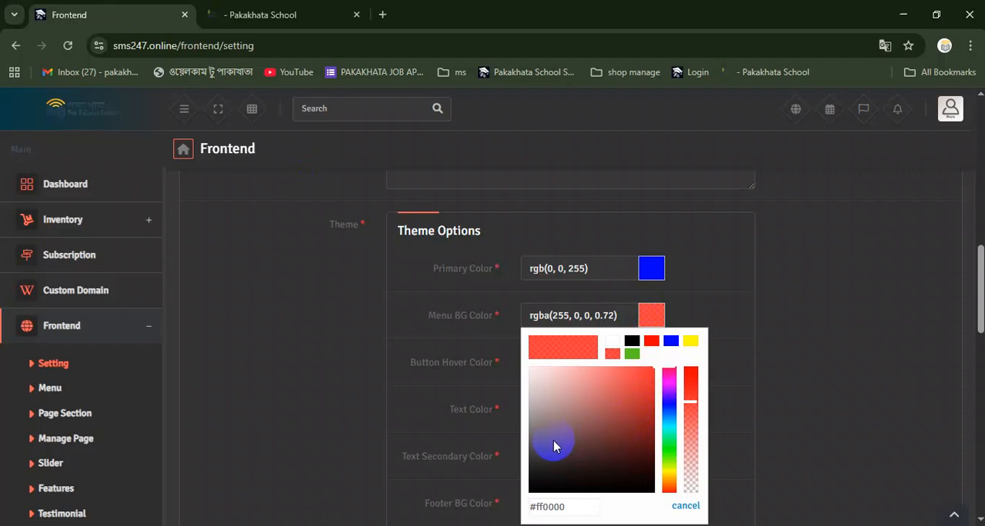
pyautogui.moveTo(687, 406); pyautogui.dragTo(690, 371)
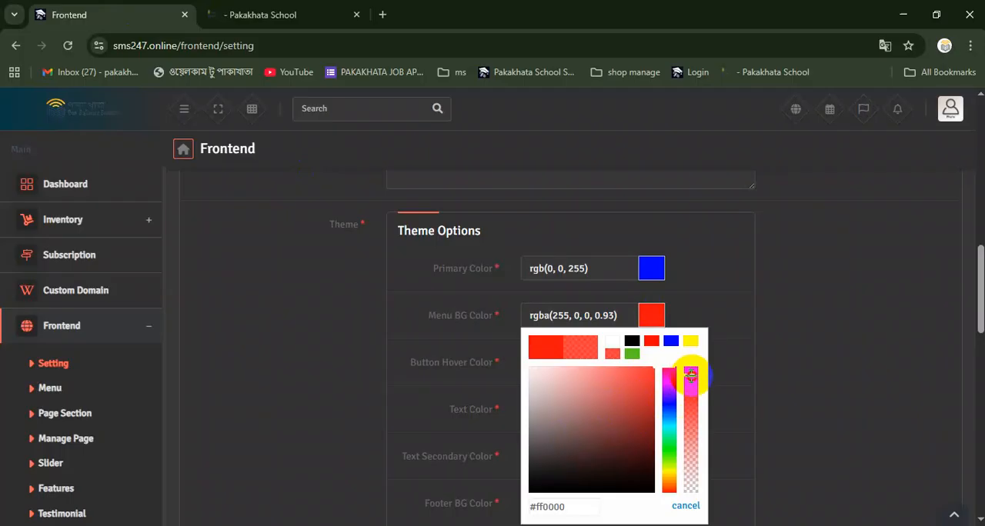
pyautogui.click(667, 385)
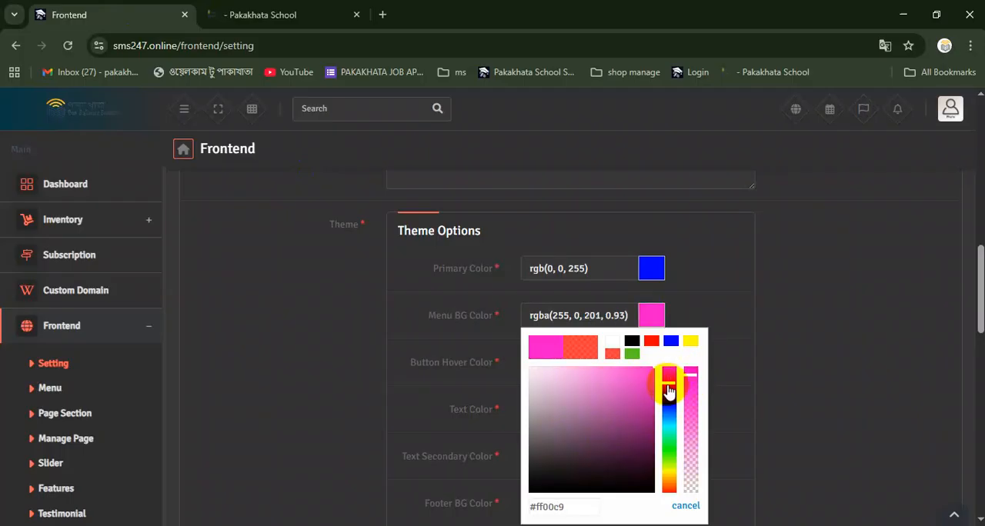
pyautogui.click(403, 412)
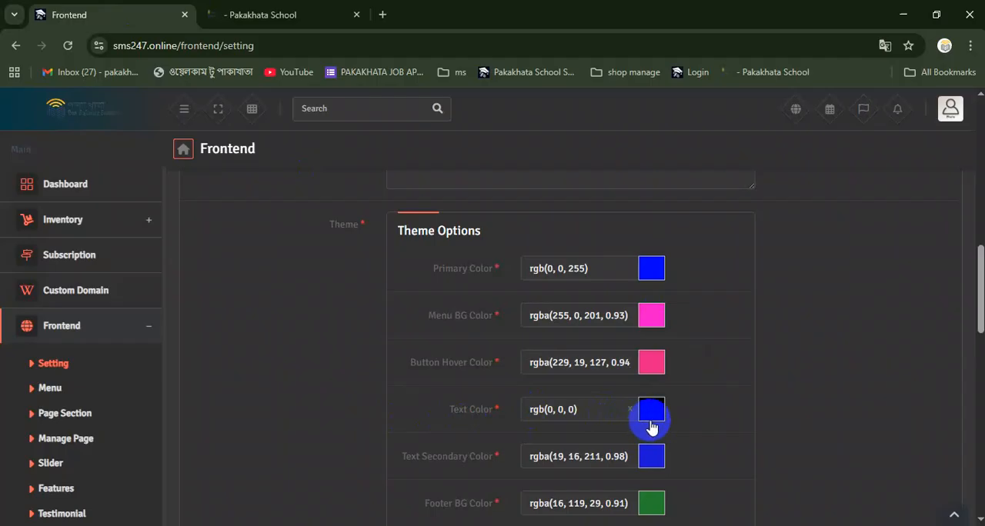
# Set the theme's Text Secondary Color to the dark navy rgba(12, 11, 61, 0.98)
pyautogui.scroll(-1, 650, 425)
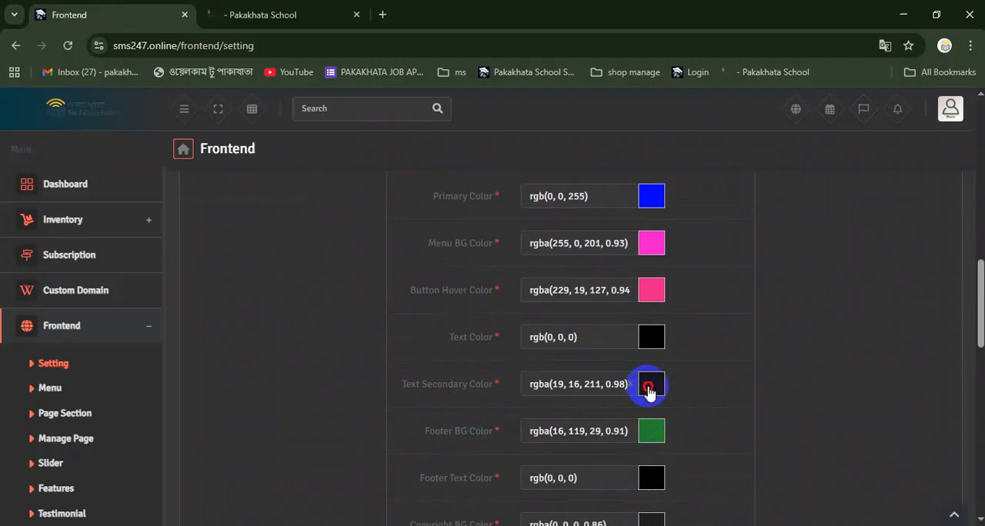
pyautogui.click(648, 389)
pyautogui.click(631, 309)
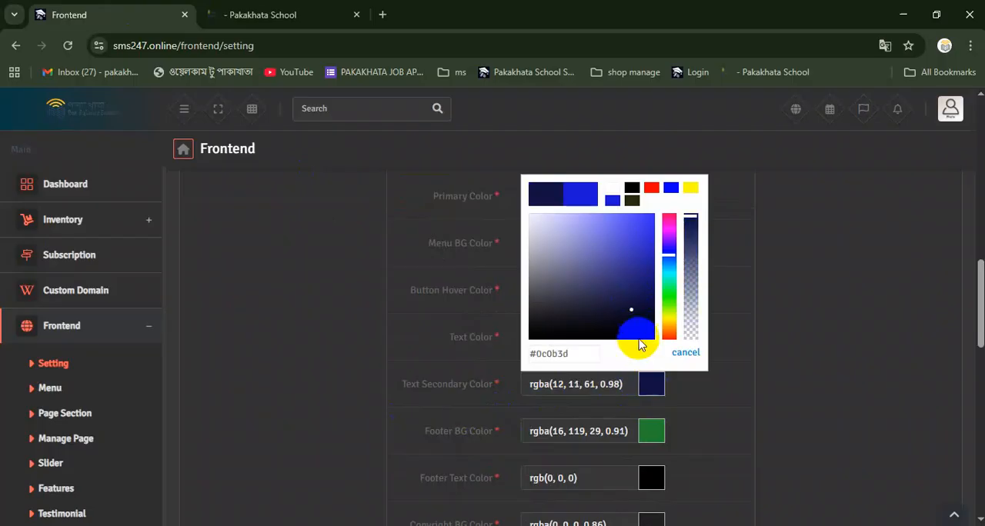
pyautogui.click(701, 408)
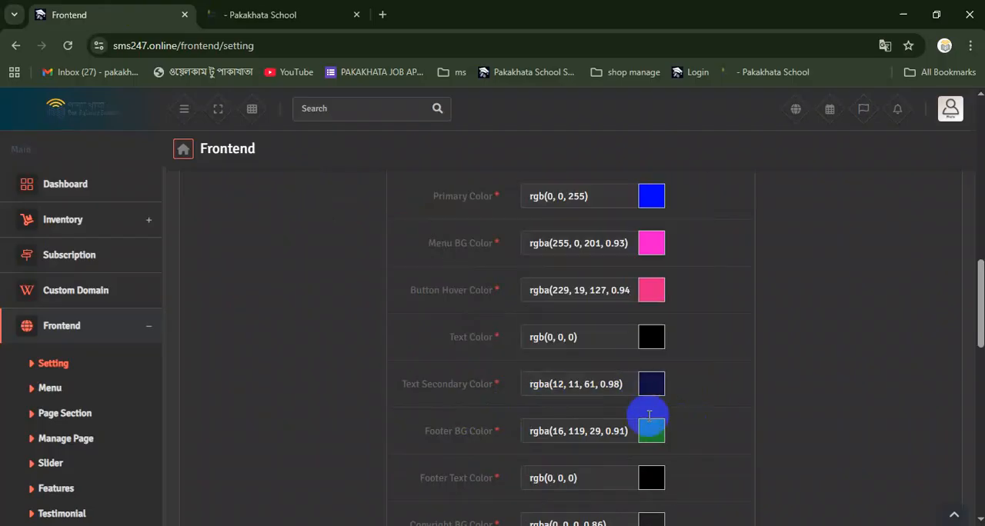
# Set the theme's Footer BG Color to the cyan palette swatch rgb(32, 238, 242)
pyautogui.scroll(-1, 523, 421)
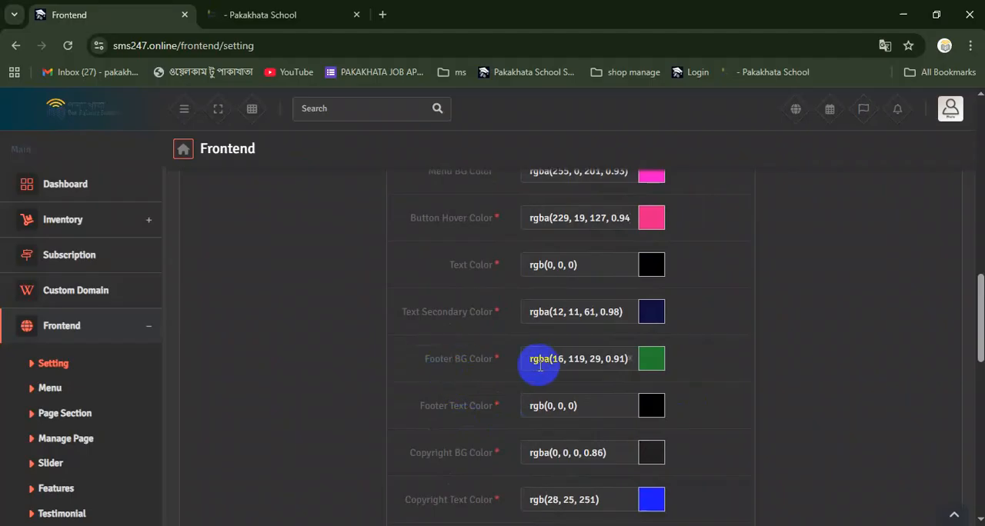
pyautogui.click(646, 370)
pyautogui.moveTo(666, 308); pyautogui.dragTo(679, 272)
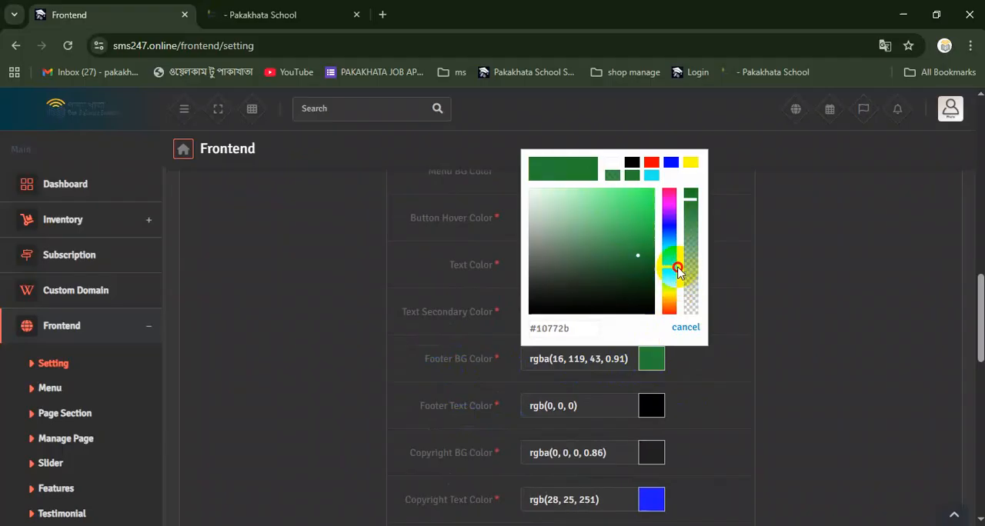
pyautogui.click(652, 176)
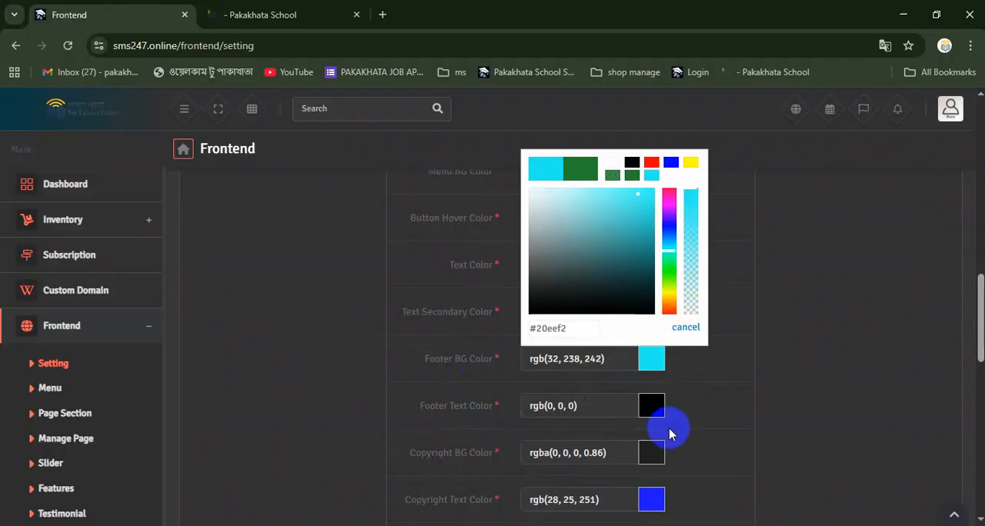
# Set the theme's Copyright Text Color to the dark navy rgb(6, 5, 61)
pyautogui.scroll(-1, 668, 428)
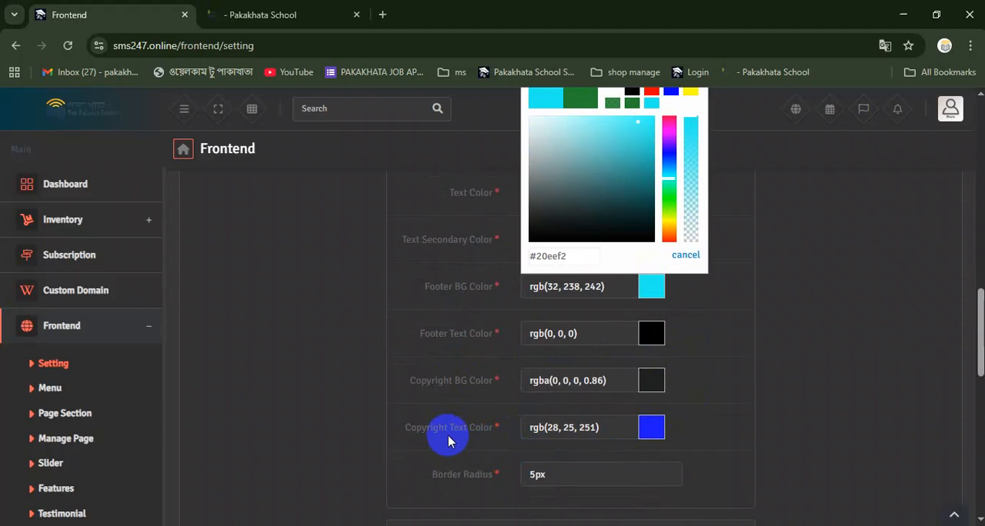
pyautogui.click(655, 431)
pyautogui.click(654, 432)
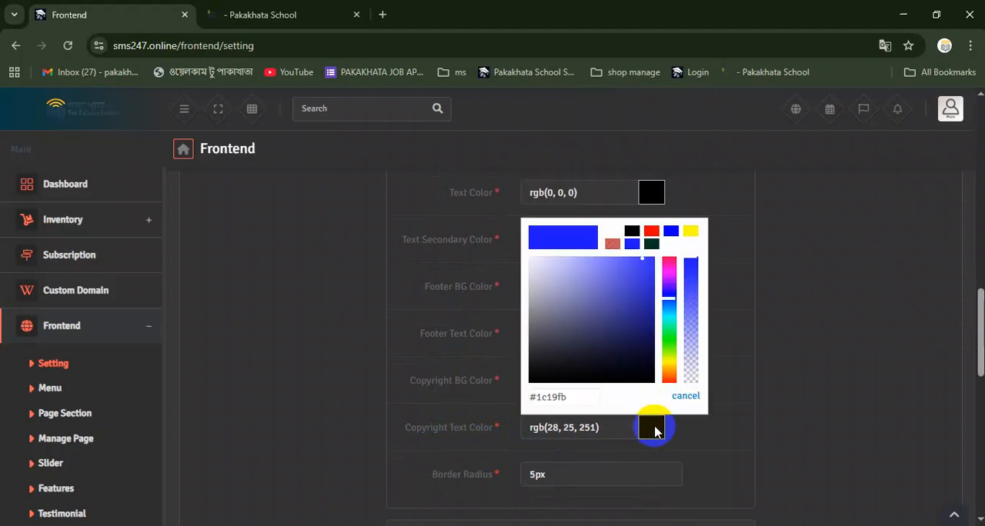
pyautogui.click(644, 353)
pyautogui.click(707, 425)
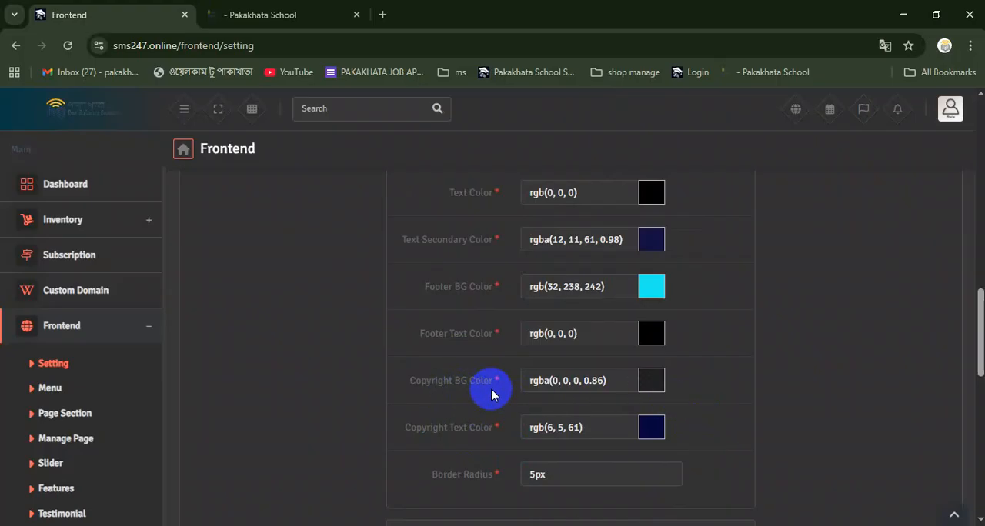
# Set the theme's Copyright BG Color to the teal #20cbaa, keeping its opacity at 0.86
pyautogui.click(657, 386)
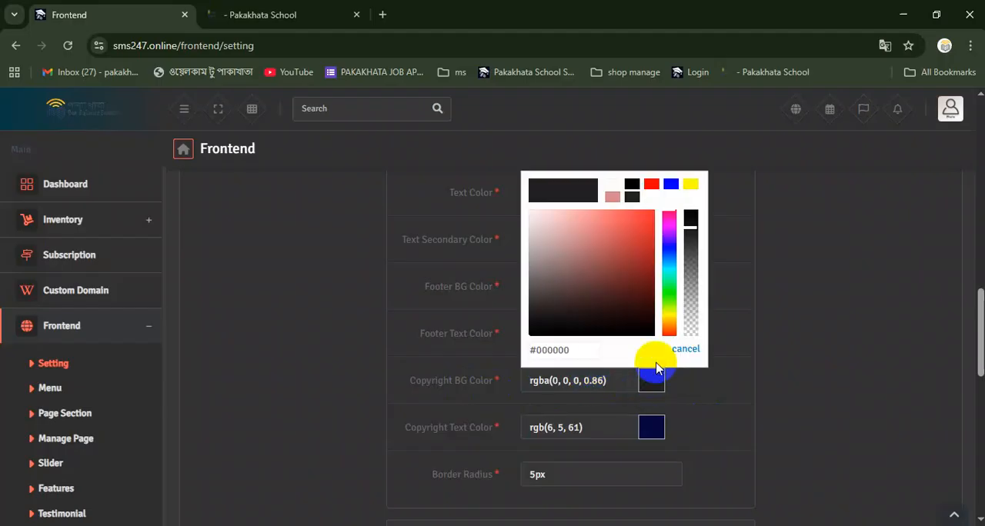
pyautogui.moveTo(669, 274); pyautogui.dragTo(667, 265)
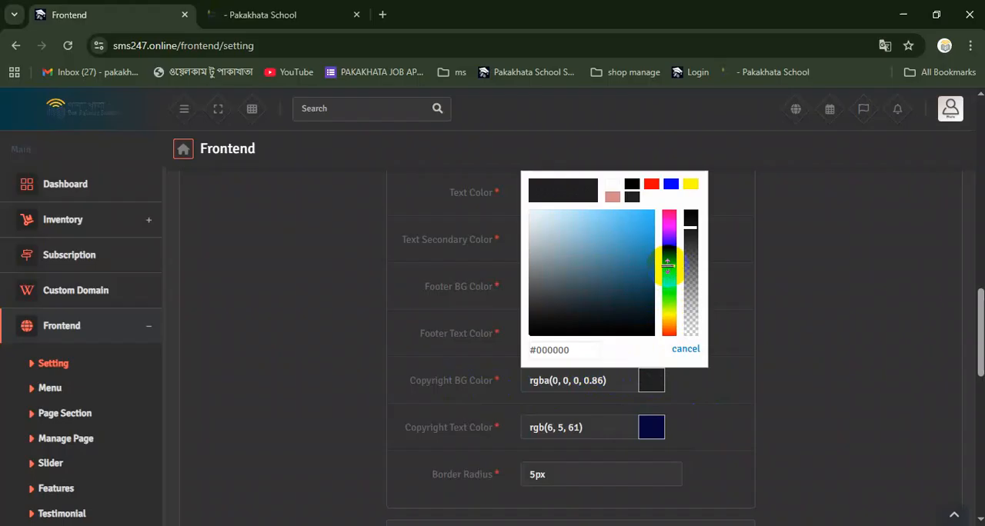
pyautogui.click(714, 401)
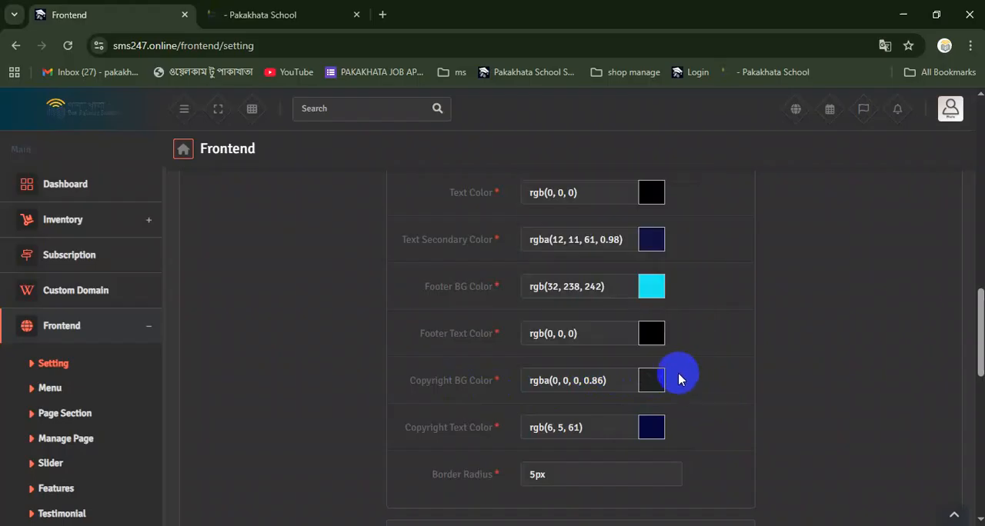
pyautogui.click(651, 380)
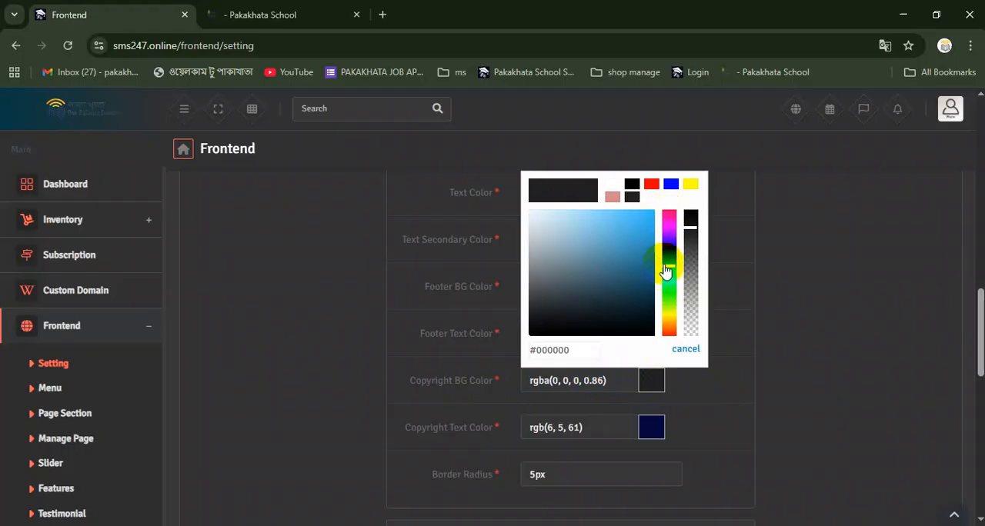
pyautogui.moveTo(666, 271); pyautogui.dragTo(667, 274)
pyautogui.click(635, 236)
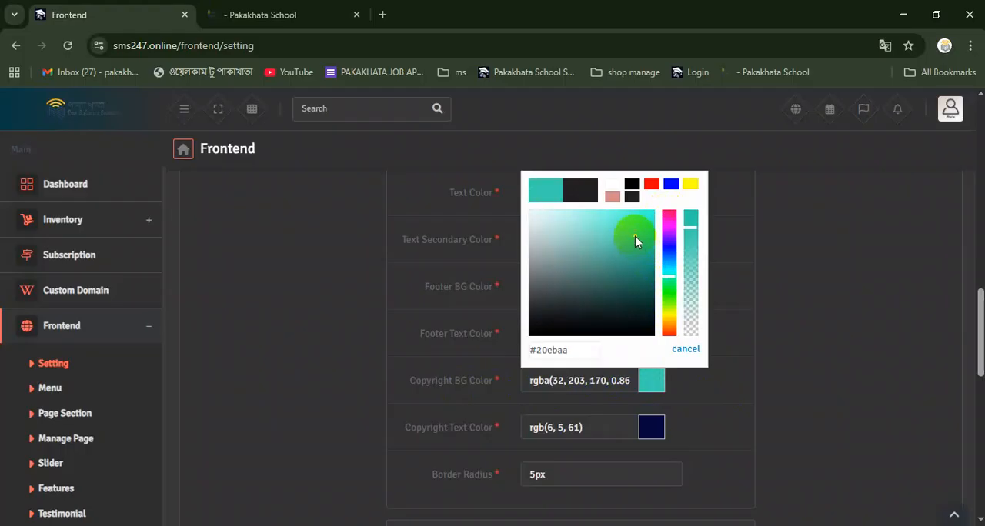
pyautogui.click(701, 415)
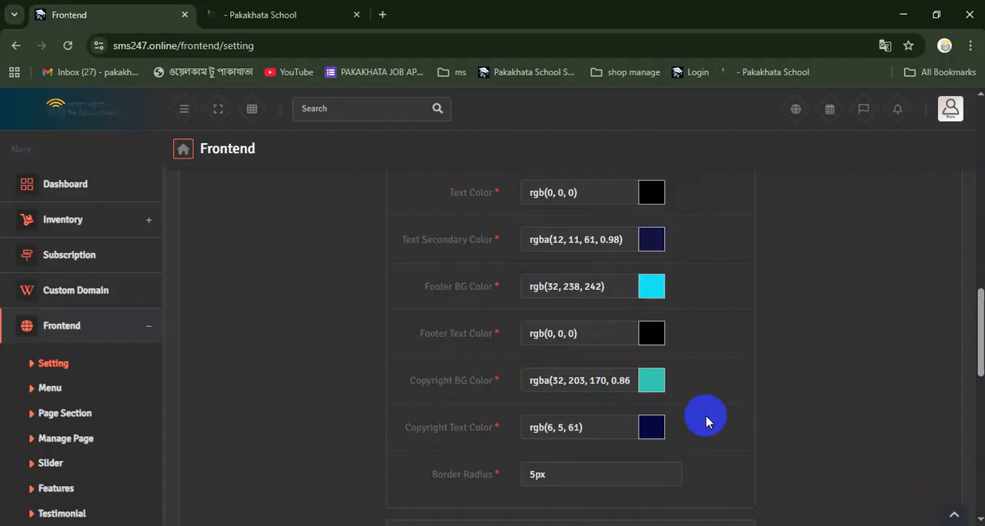
# Set the theme's Border Radius to 3px
pyautogui.scroll(1, 700, 415)
pyautogui.scroll(-4, 638, 392)
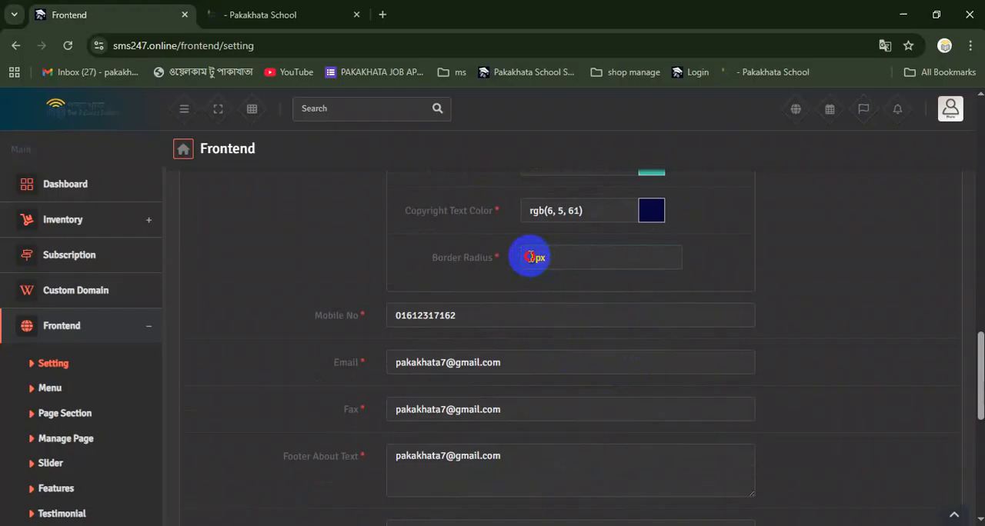
pyautogui.write('3')
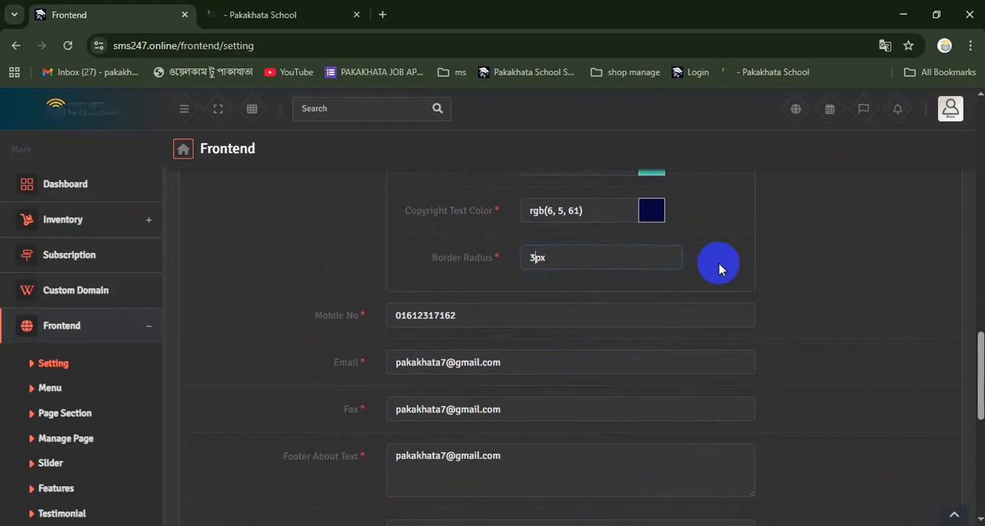
# Review the Mobile No, Email, Fax, Footer About Text, Copyright Text and social media URL fields in the website settings
pyautogui.moveTo(459, 314); pyautogui.dragTo(379, 312)
pyautogui.click(511, 362)
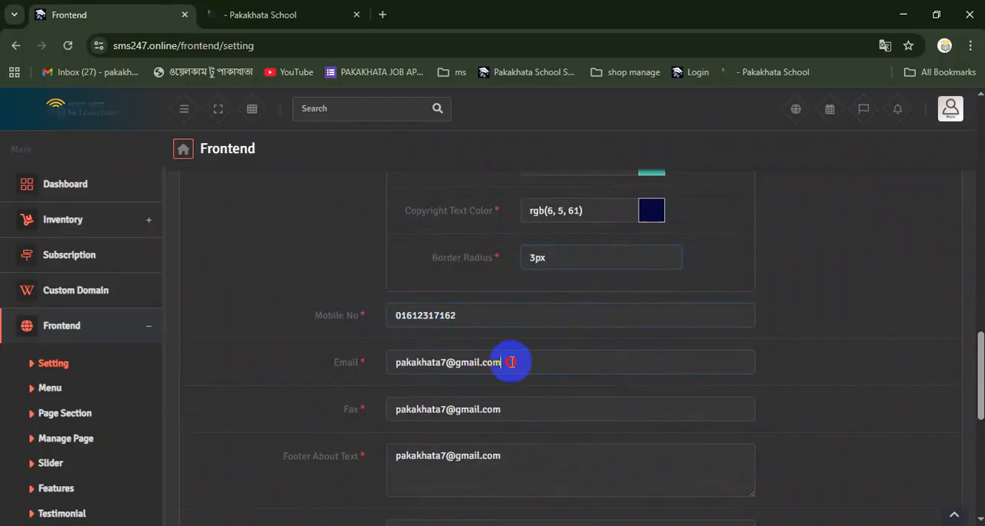
pyautogui.moveTo(511, 362); pyautogui.dragTo(368, 360)
pyautogui.moveTo(541, 407); pyautogui.dragTo(353, 408)
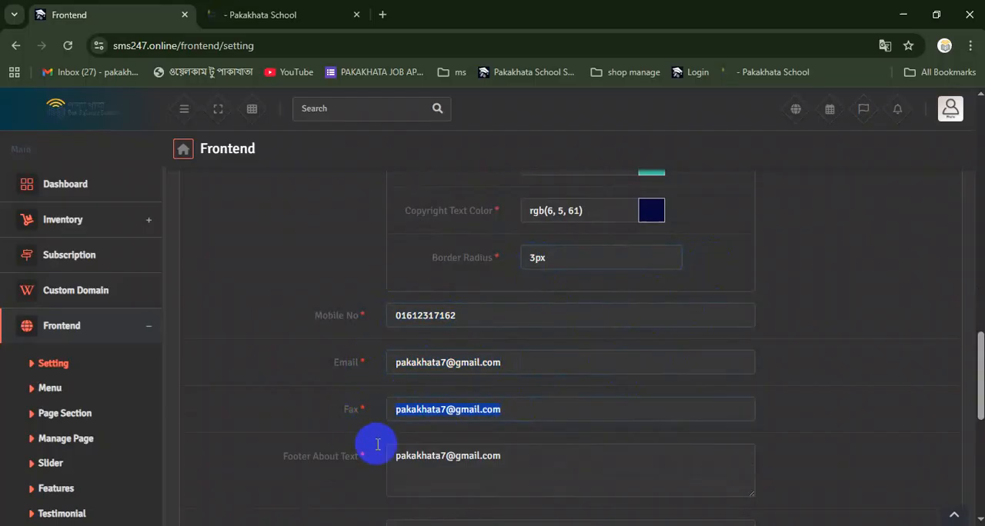
pyautogui.moveTo(510, 456); pyautogui.dragTo(385, 455)
pyautogui.click(419, 462)
pyautogui.scroll(-1, 415, 460)
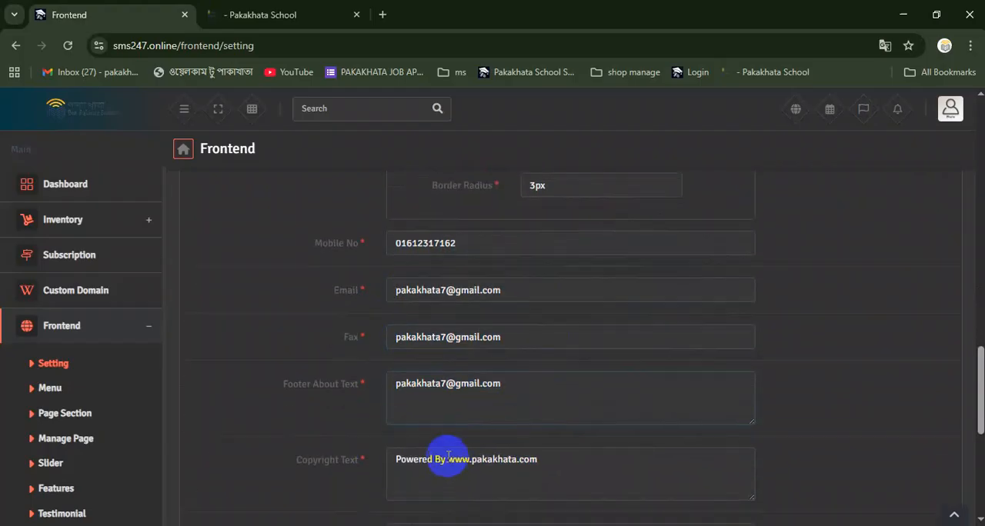
pyautogui.scroll(-1, 520, 403)
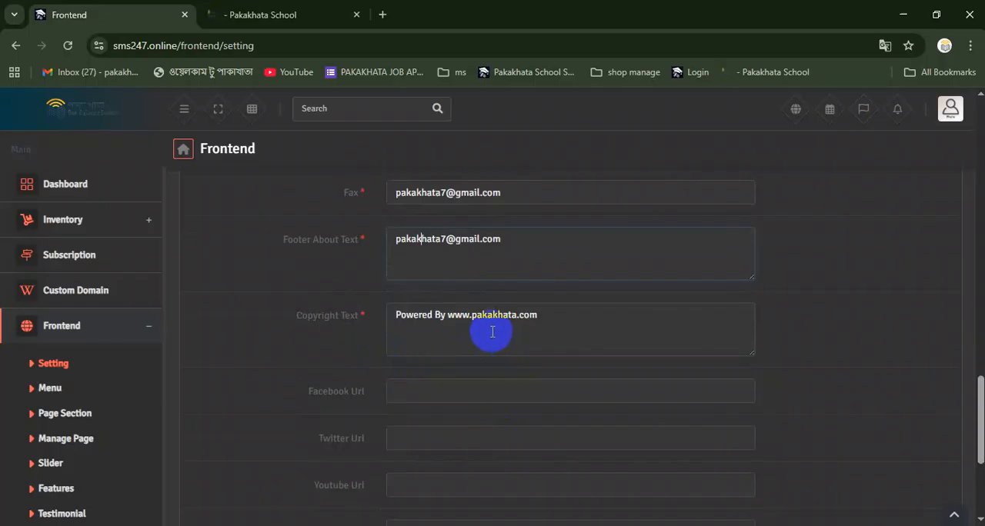
pyautogui.scroll(-3, 491, 332)
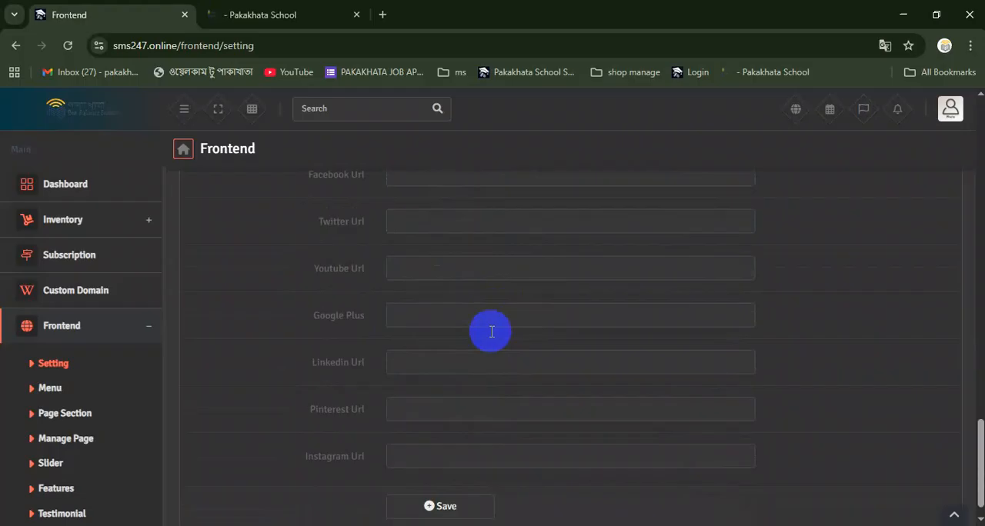
# Save the website's frontend settings
pyautogui.scroll(2, 491, 332)
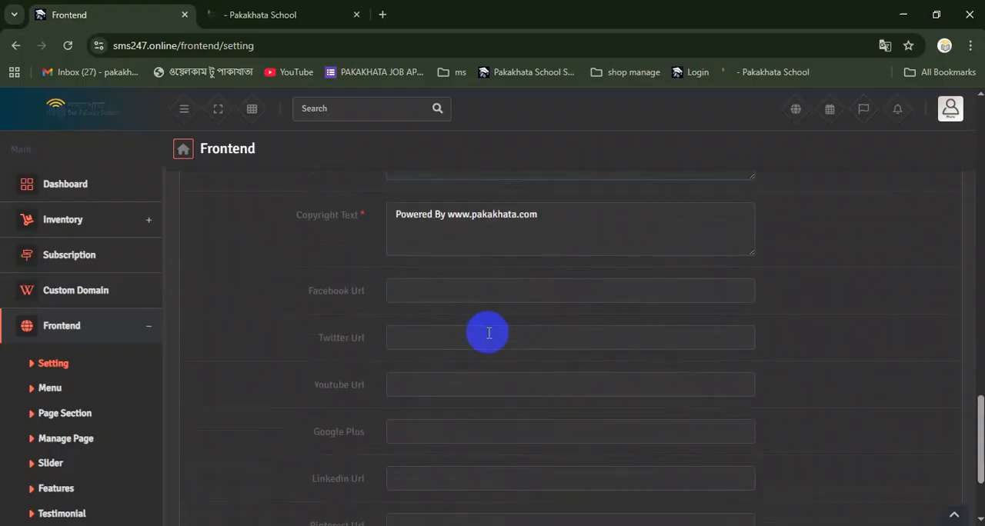
pyautogui.scroll(-2, 490, 332)
pyautogui.click(437, 475)
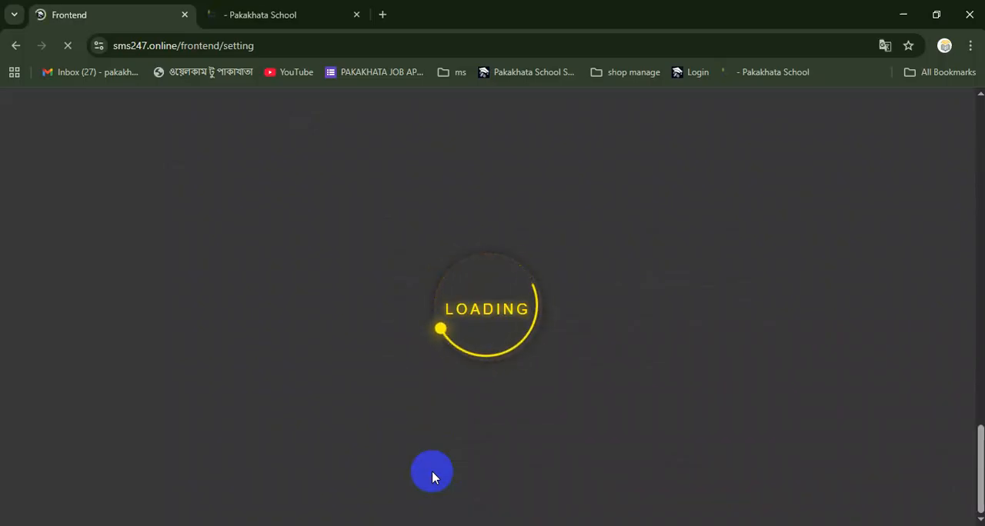
# Reload the school's home page and check the logo, menu colour, footer colours and address against the saved settings
pyautogui.click(265, 15)
pyautogui.click(65, 51)
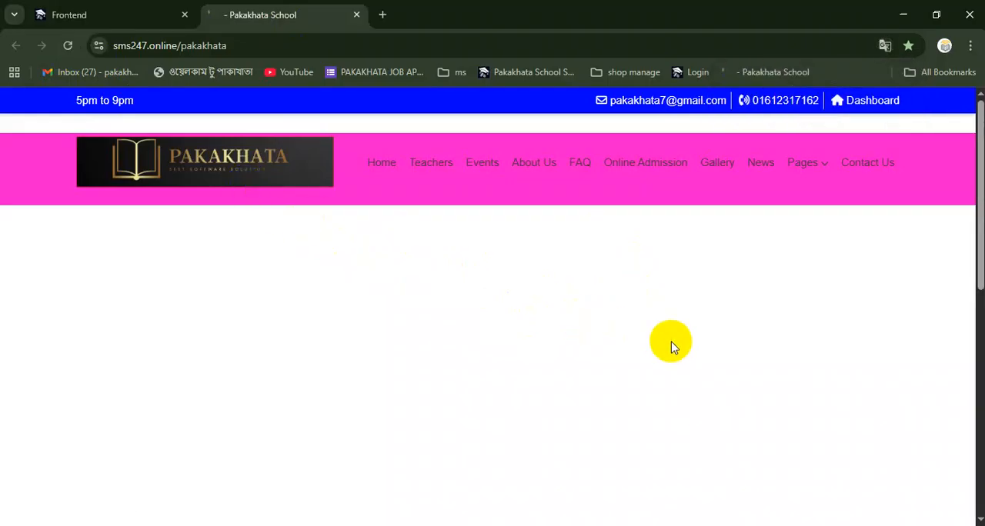
pyautogui.scroll(-3, 662, 338)
pyautogui.scroll(-4, 670, 344)
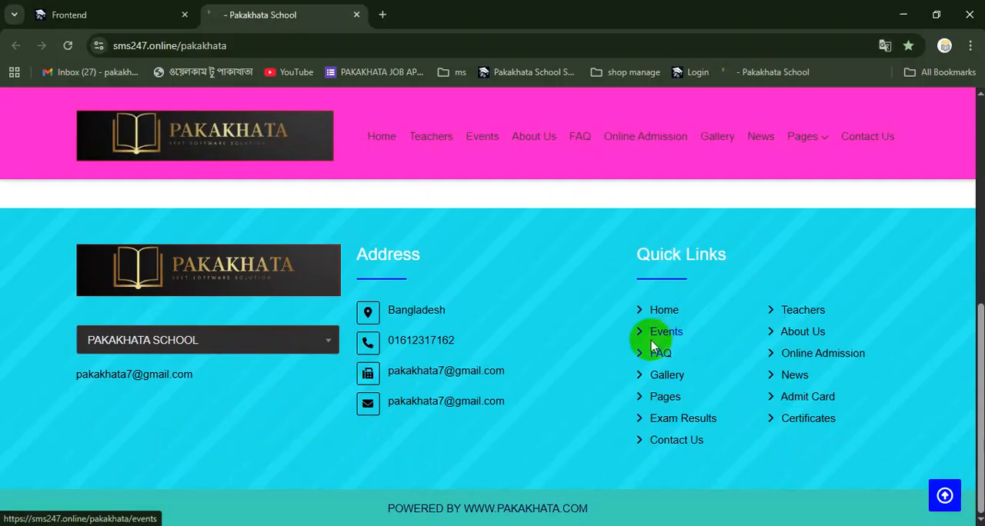
# Examine the school's home page from the header to the footer, including the blank area, address details, Quick Links and copyright line
pyautogui.scroll(1, 653, 345)
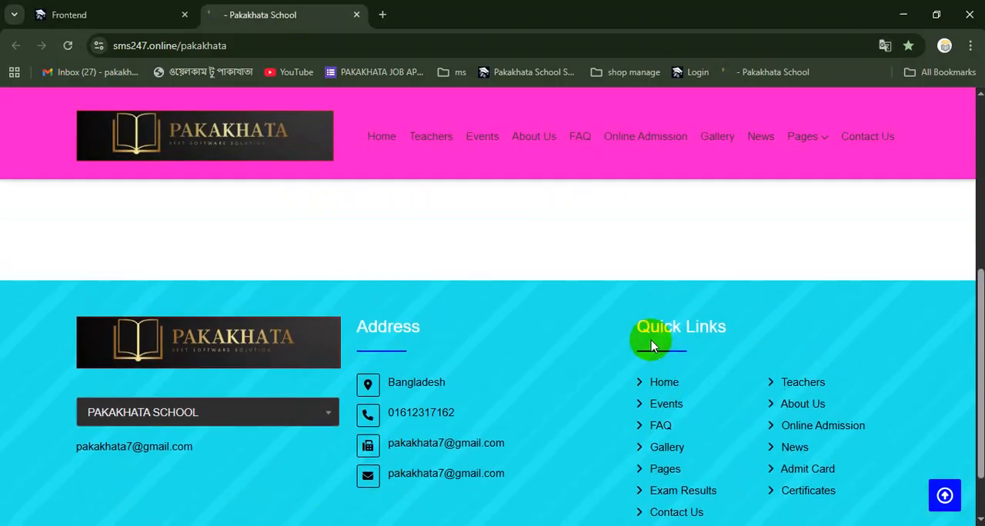
pyautogui.scroll(-2, 649, 341)
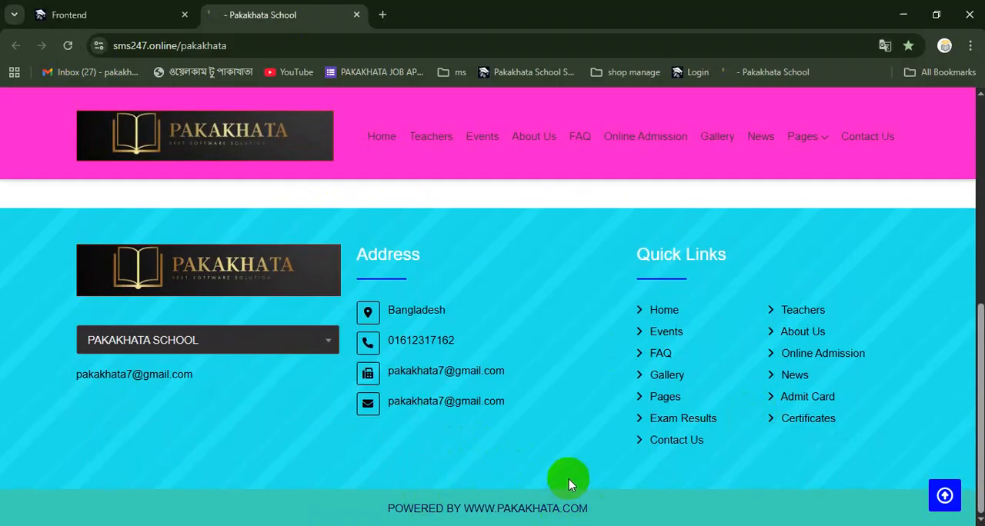
pyautogui.scroll(6, 570, 479)
pyautogui.scroll(-2, 572, 464)
pyautogui.scroll(-3, 572, 457)
pyautogui.scroll(5, 571, 455)
pyautogui.scroll(-1, 606, 432)
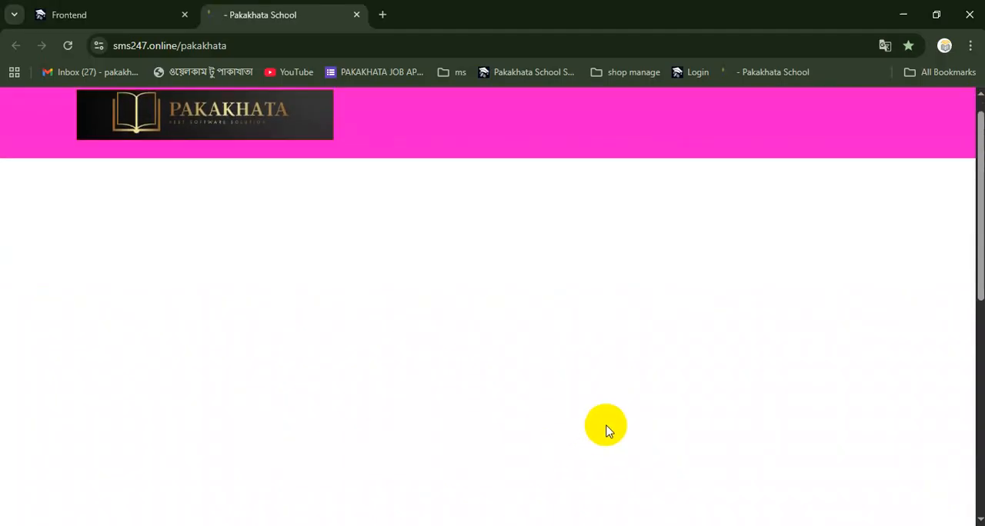
pyautogui.scroll(-1, 607, 431)
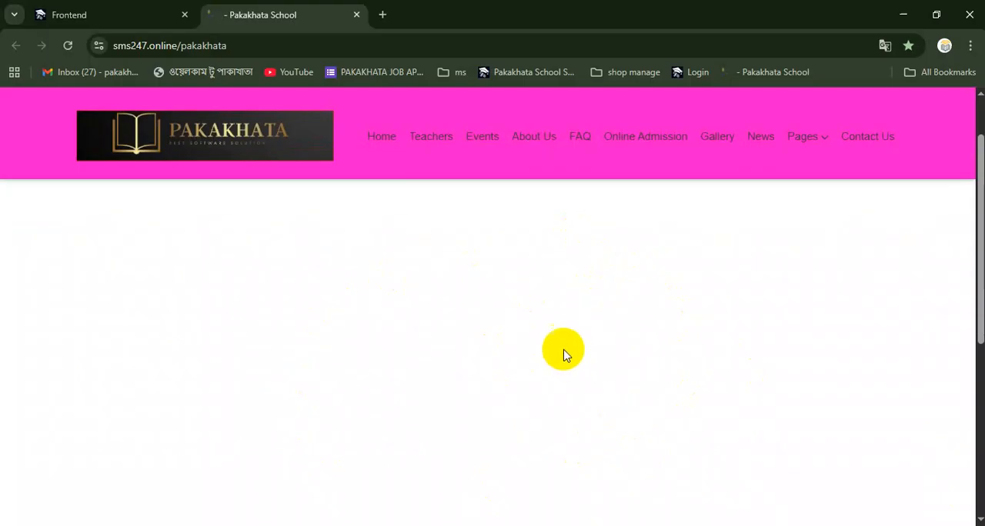
# Start a new slider in the admin site's Frontend section with the title "WELCOME TO PAKAKHATA SCHOOL AND COLLAGE."
pyautogui.click(56, 7)
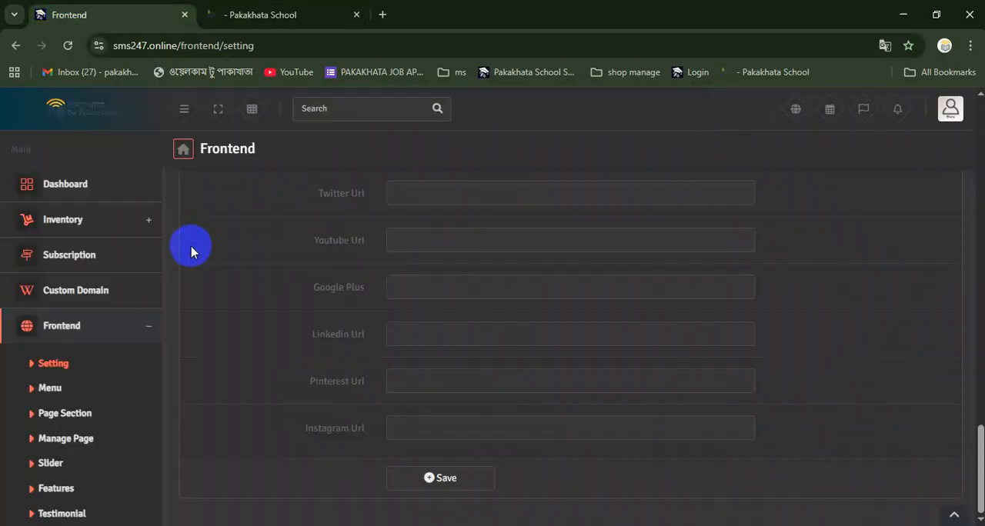
pyautogui.scroll(-4, 111, 404)
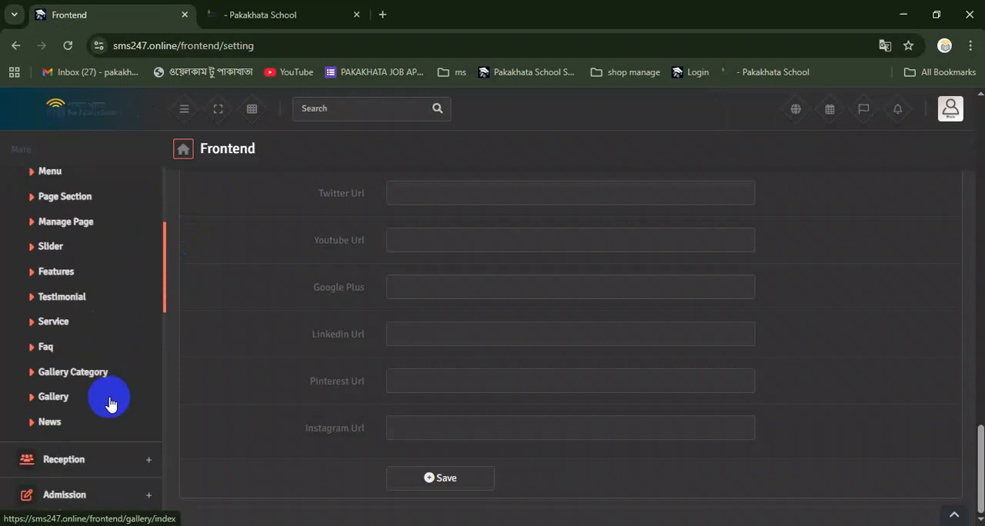
pyautogui.scroll(1, 108, 403)
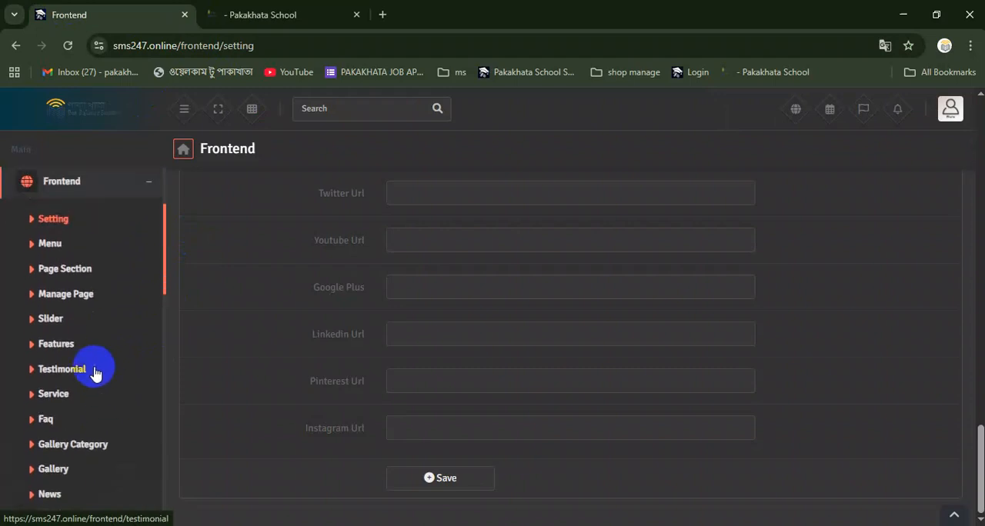
pyautogui.click(51, 319)
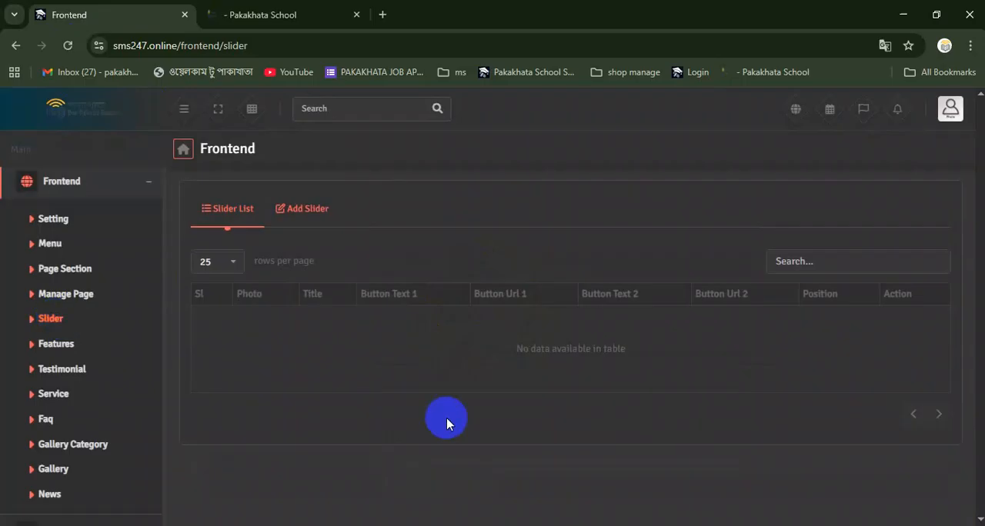
pyautogui.click(288, 211)
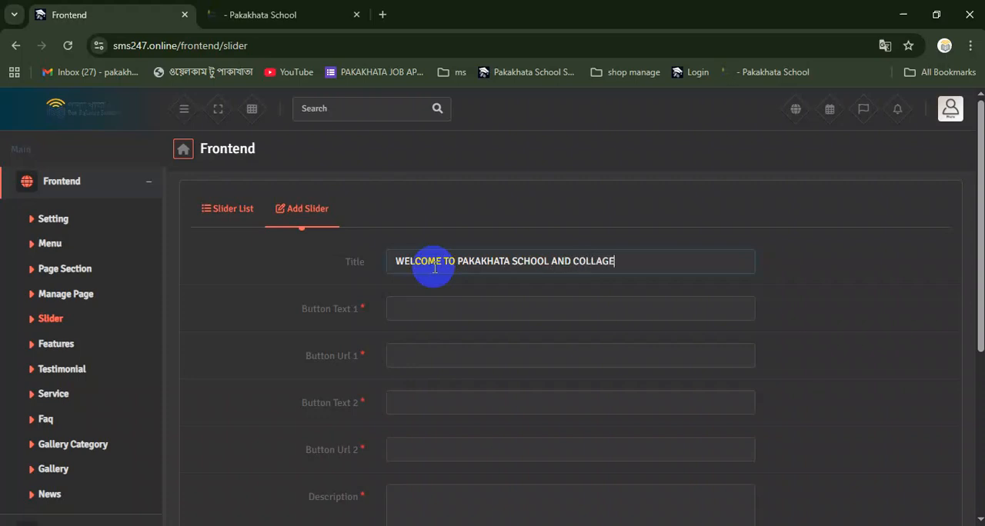
# Set the slider's first button text to "Read More" and second to "Learn More", both with "#" as URL
pyautogui.click(448, 309)
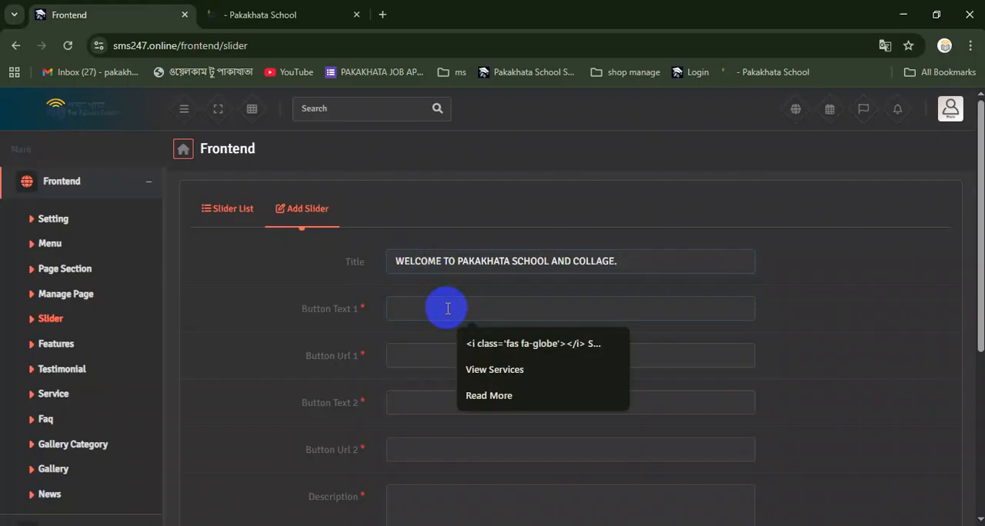
pyautogui.click(479, 393)
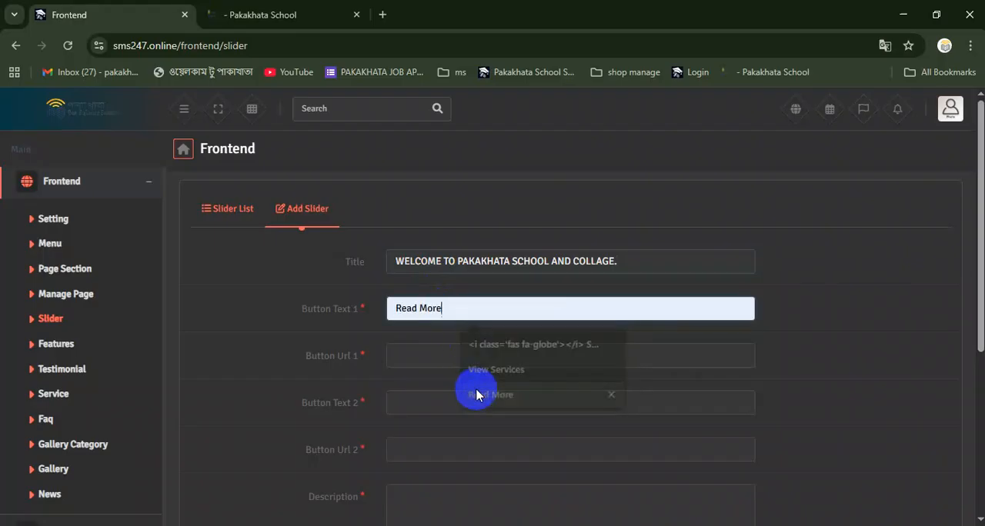
pyautogui.click(438, 361)
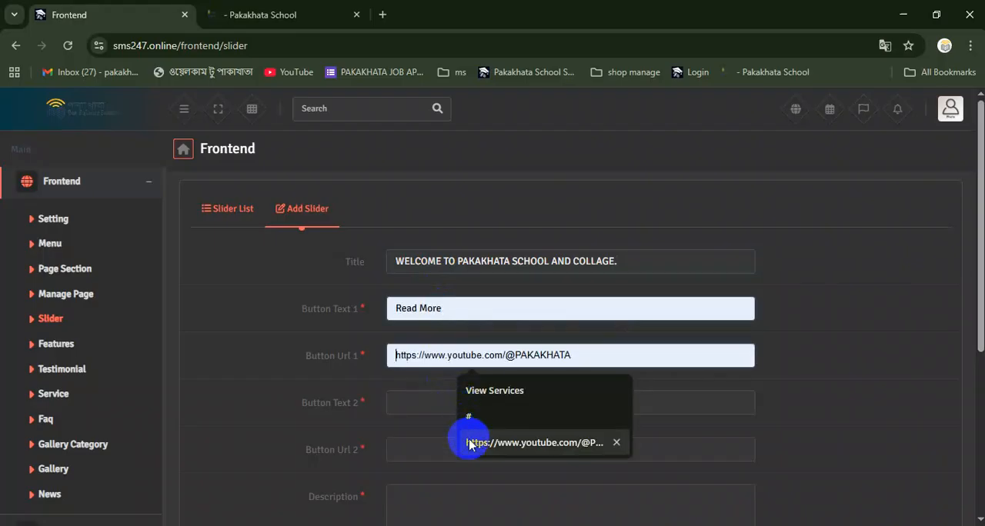
pyautogui.click(470, 420)
pyautogui.click(419, 402)
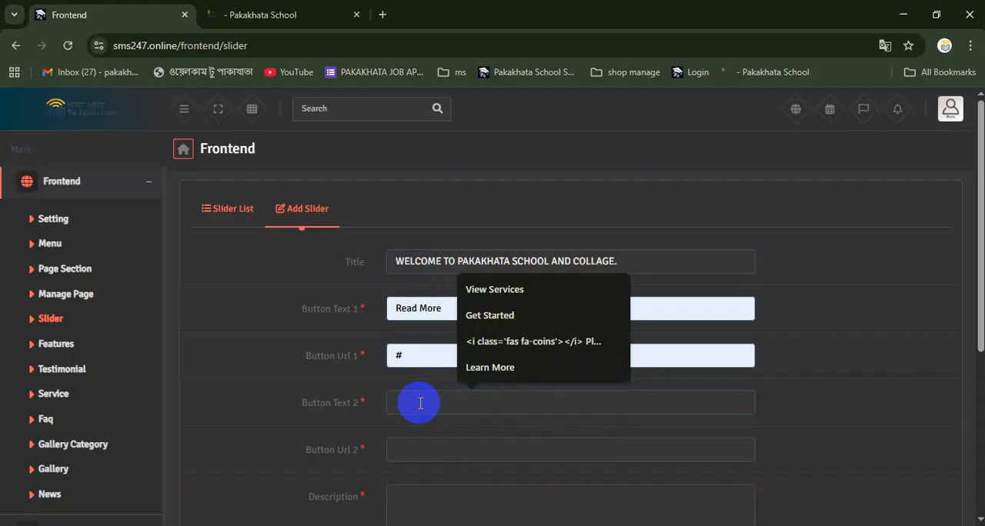
pyautogui.click(476, 368)
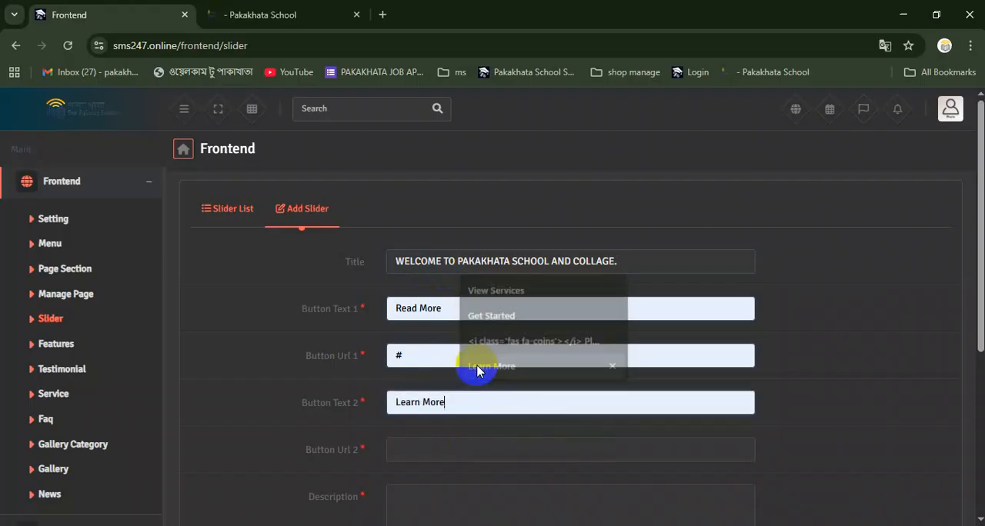
pyautogui.click(406, 447)
pyautogui.click(475, 423)
# Set the new slider's Position to Left
pyautogui.scroll(-3, 475, 423)
pyautogui.click(422, 301)
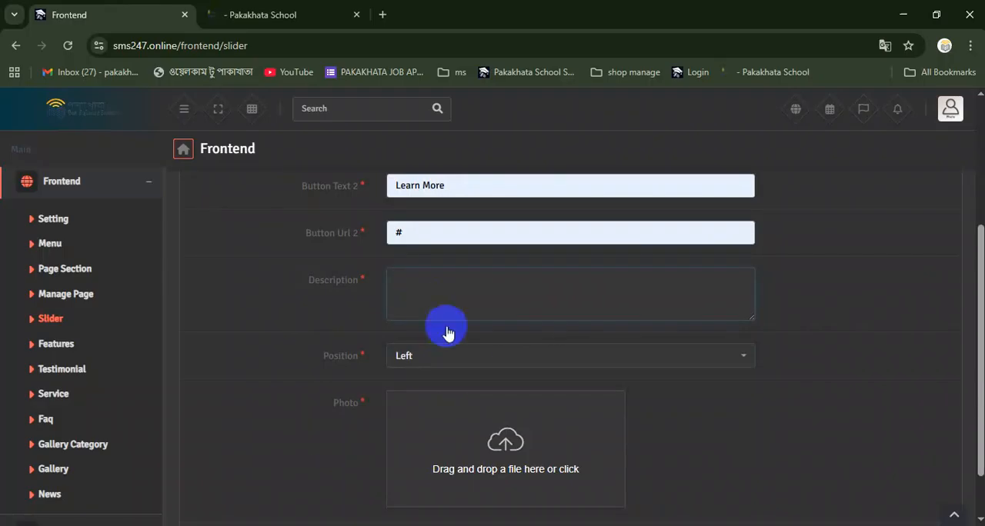
pyautogui.click(485, 362)
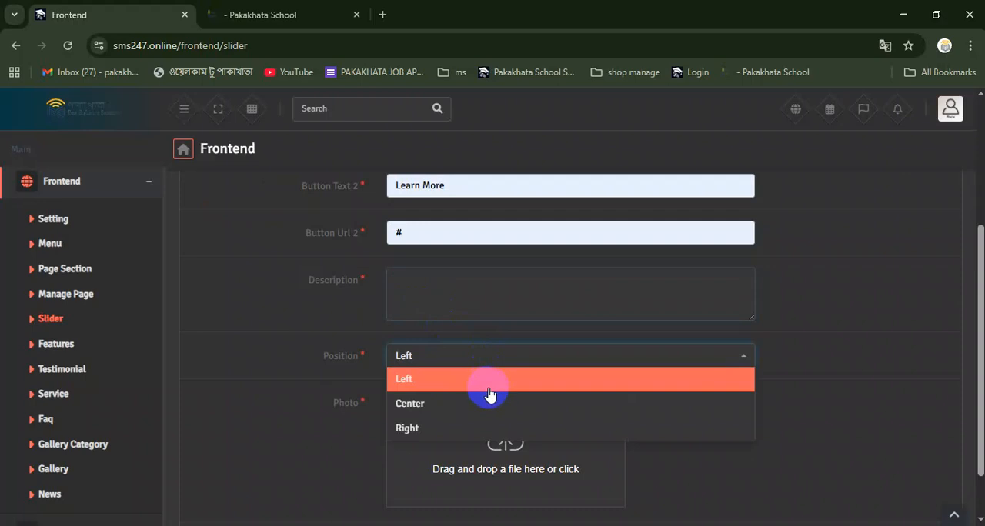
pyautogui.click(478, 378)
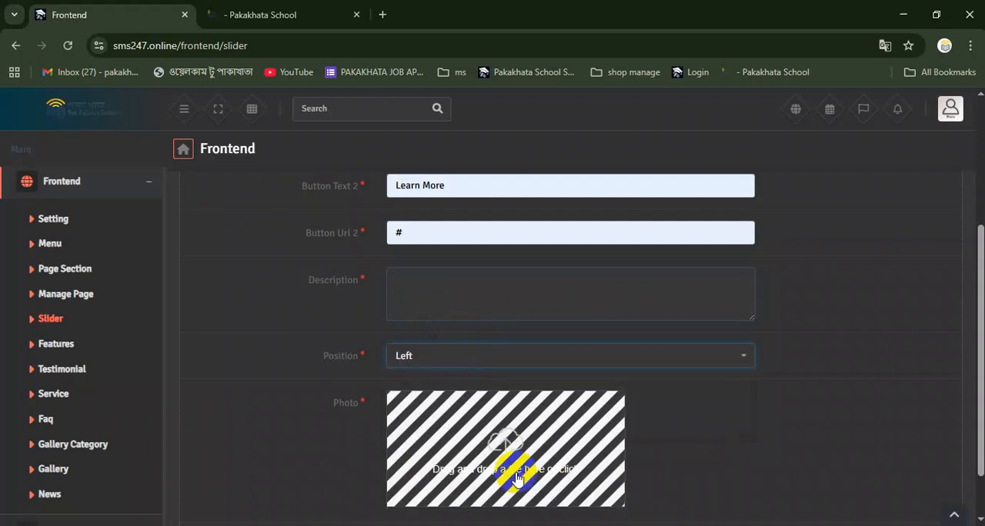
# Upload image 2 from the "sccool image" folder as the slider's photo and try to save the slider
pyautogui.scroll(-1, 516, 454)
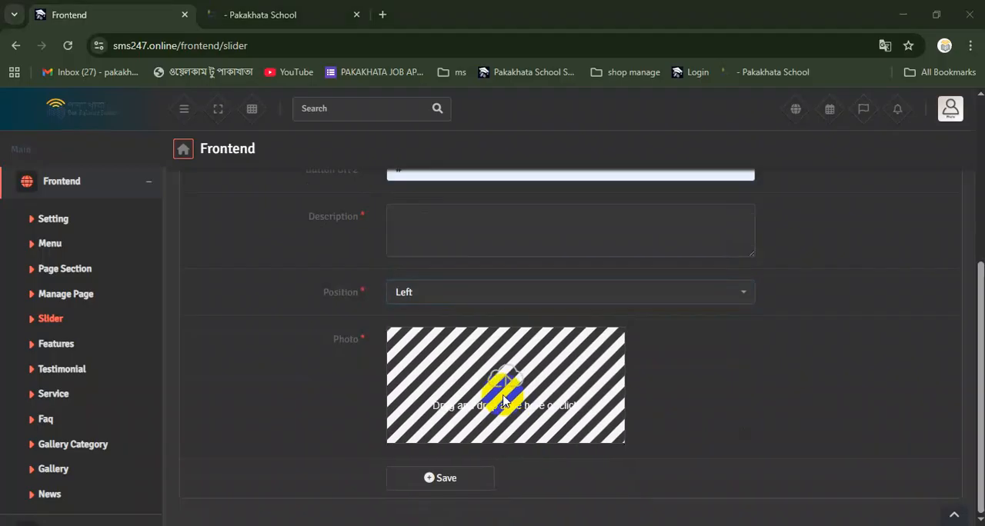
pyautogui.click(502, 397)
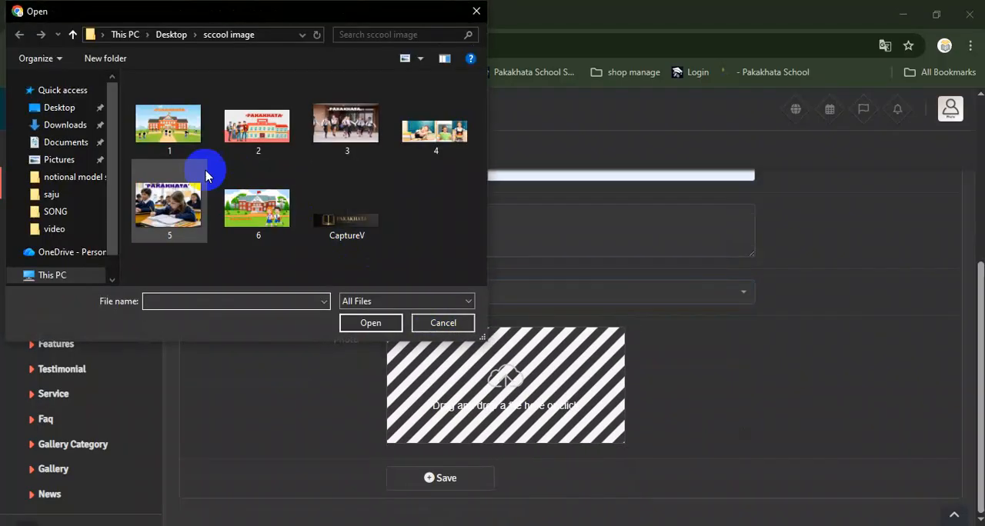
pyautogui.click(256, 135)
pyautogui.doubleClick(256, 135)
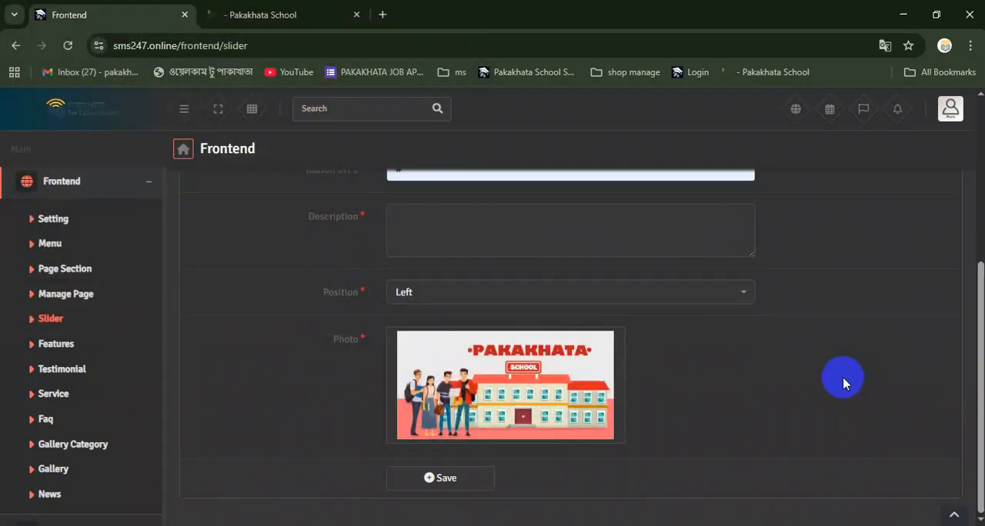
pyautogui.click(454, 477)
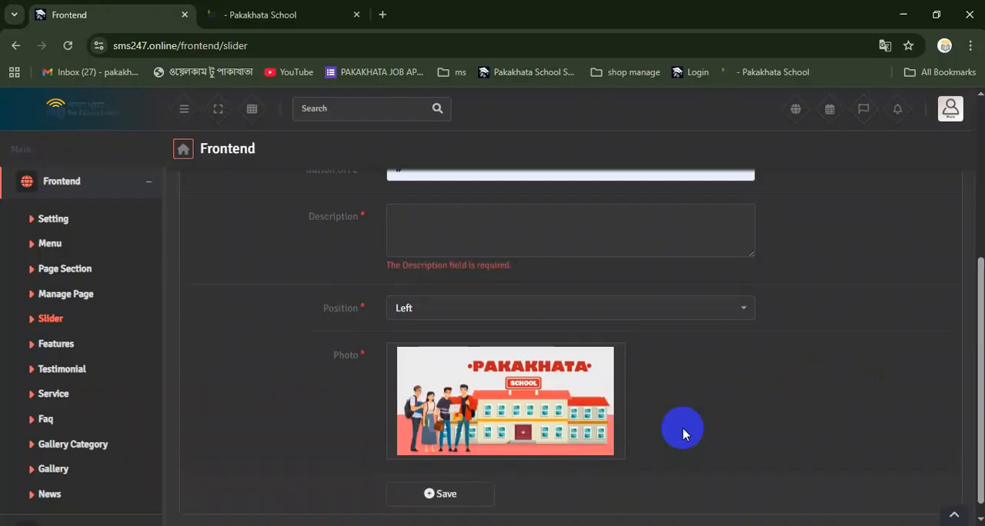
# Copy the slider's title text into its required Description field and save the slider
pyautogui.scroll(2, 682, 430)
pyautogui.click(496, 382)
pyautogui.scroll(2, 497, 377)
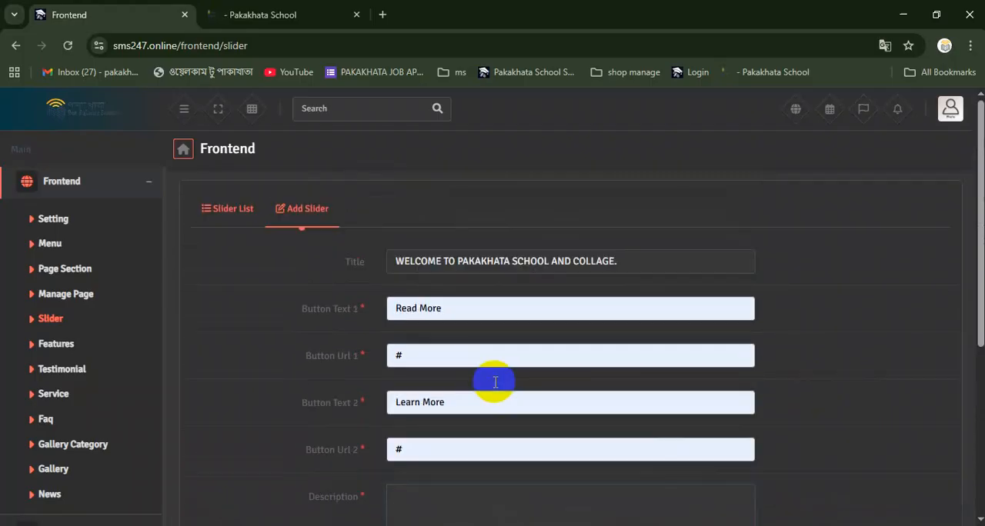
pyautogui.doubleClick(419, 266)
pyautogui.moveTo(625, 262); pyautogui.dragTo(386, 260)
pyautogui.hotkey('ctrl', 'c')
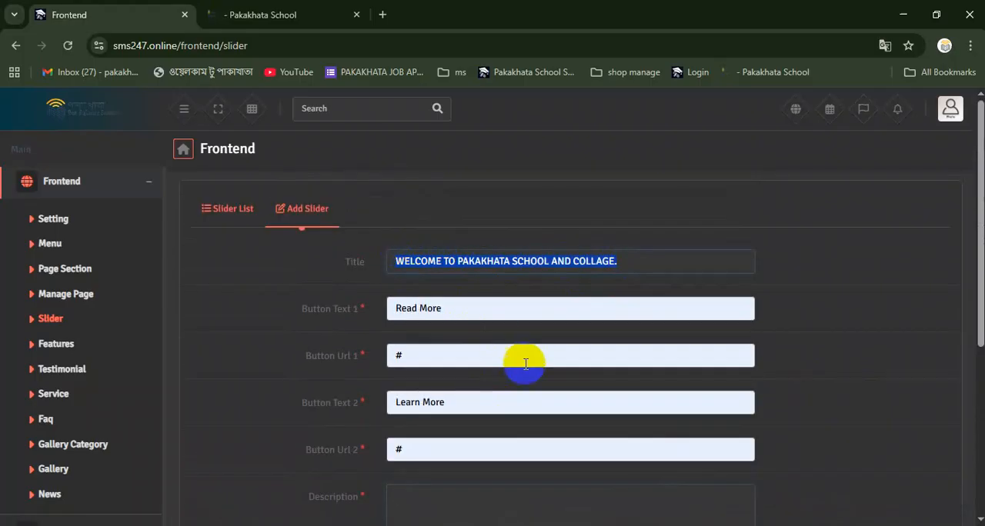
pyautogui.scroll(-3, 539, 385)
pyautogui.click(459, 299)
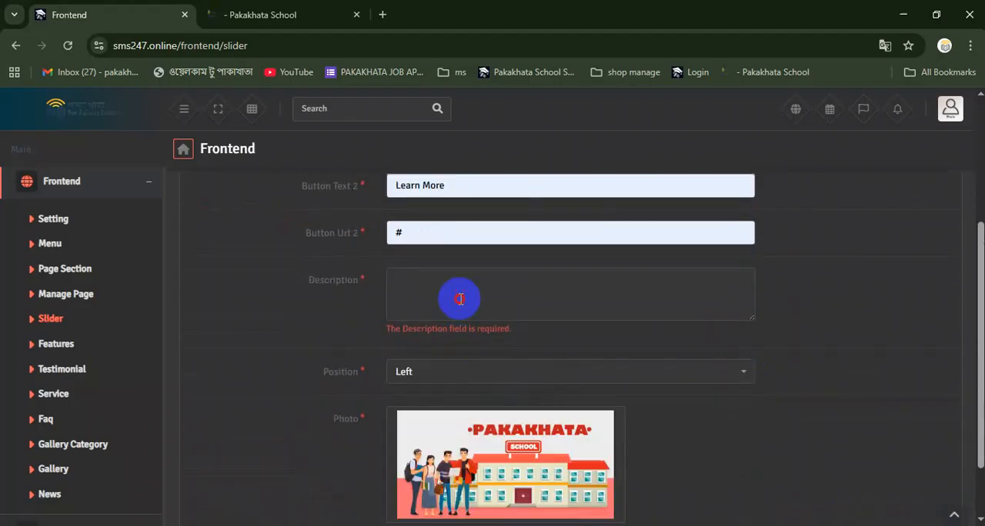
pyautogui.hotkey('ctrl', 'v')
pyautogui.scroll(-1, 616, 435)
pyautogui.click(439, 479)
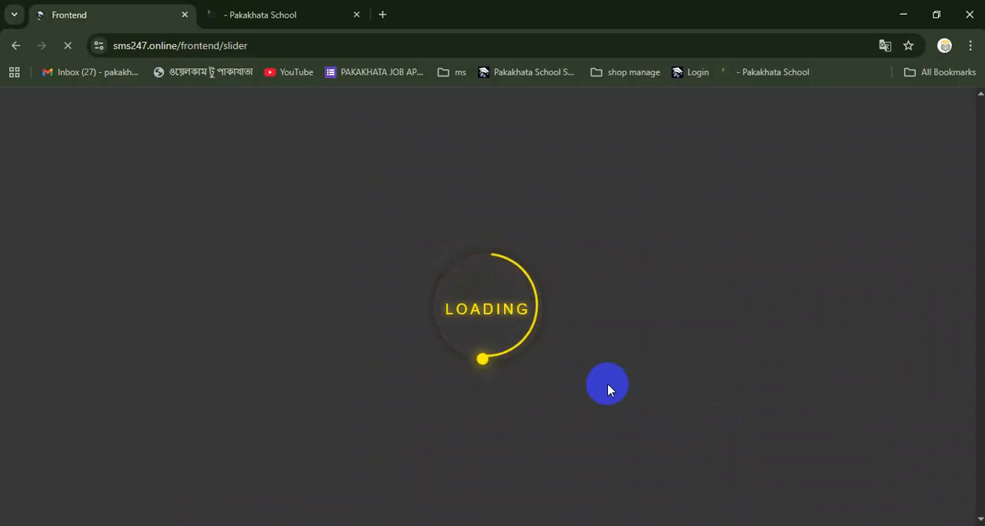
# Reload the school's home page and check the new slider's image, title, description and two buttons
pyautogui.click(278, 27)
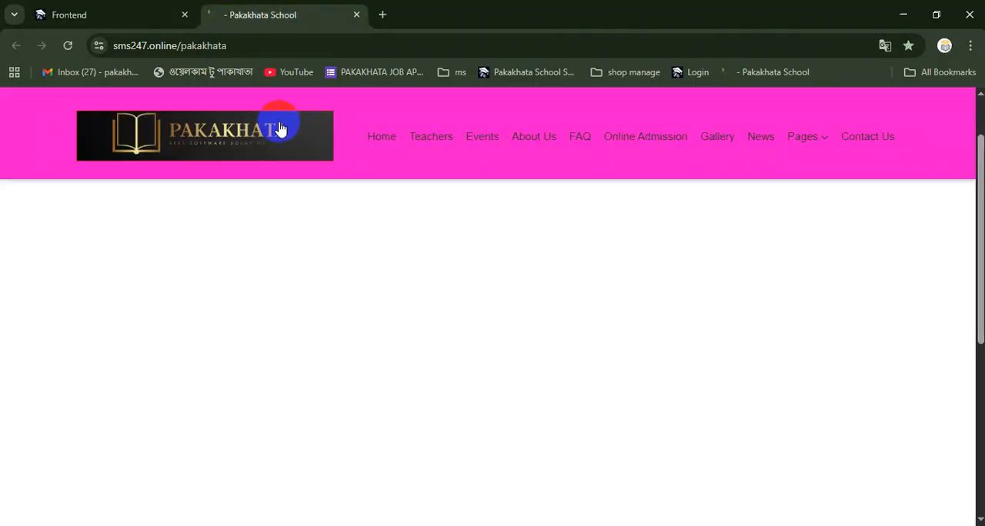
pyautogui.scroll(1, 223, 115)
pyautogui.click(69, 47)
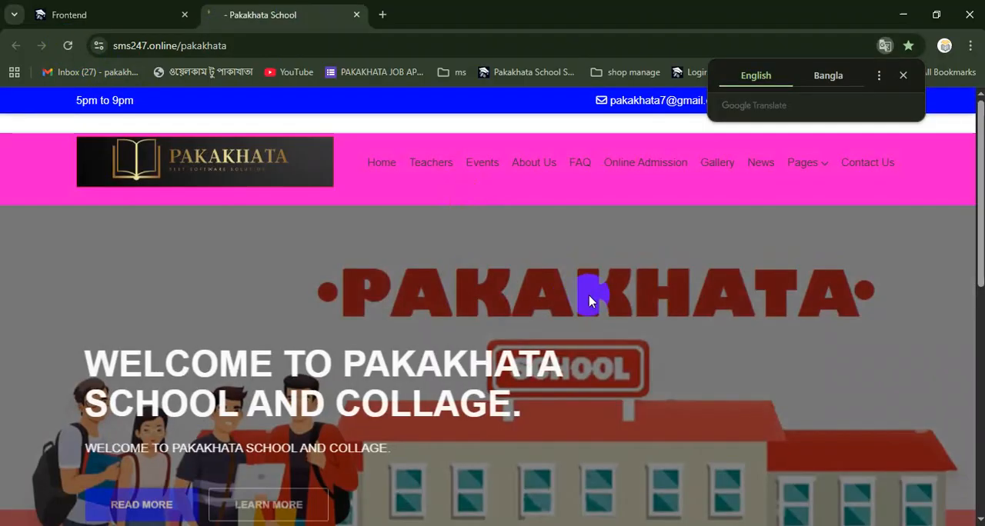
pyautogui.scroll(-2, 591, 295)
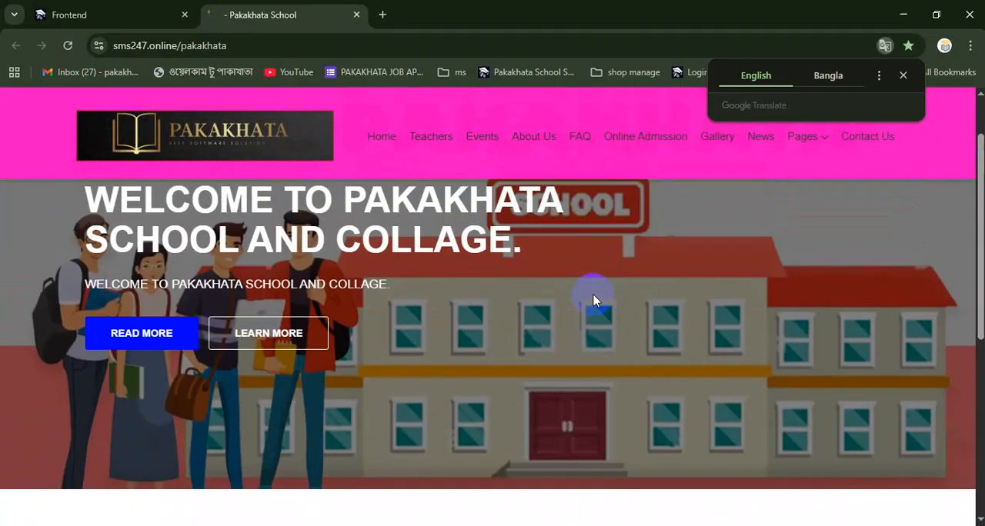
pyautogui.scroll(2, 604, 299)
pyautogui.scroll(-2, 598, 293)
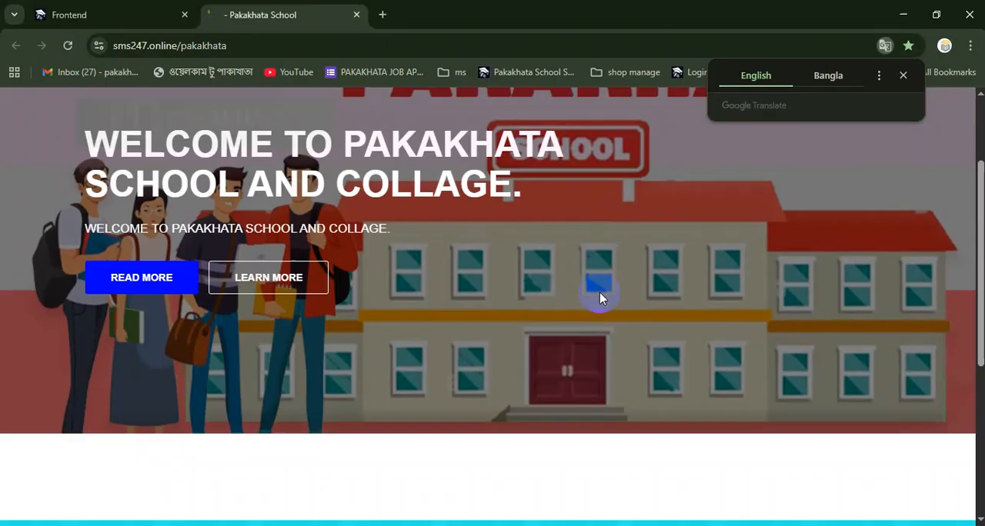
pyautogui.scroll(2, 598, 297)
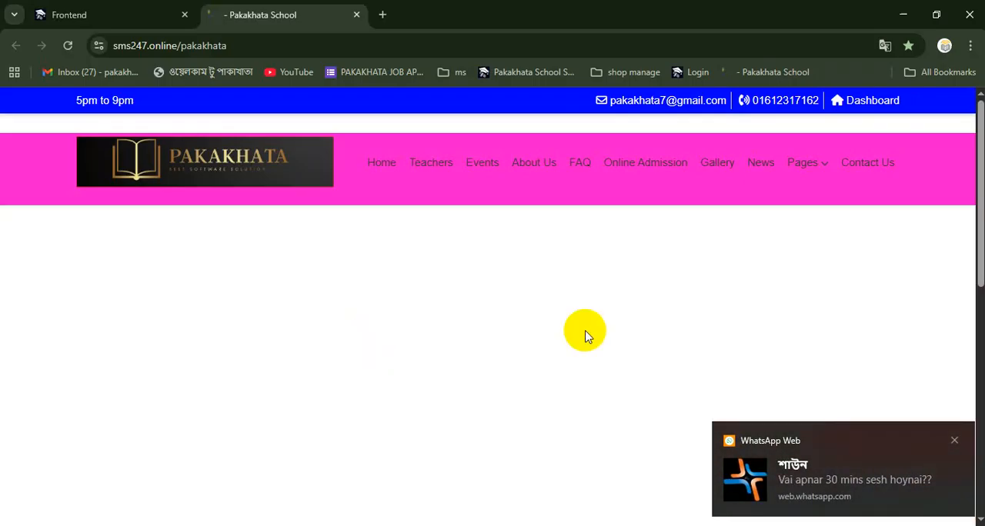
pyautogui.moveTo(677, 329); pyautogui.dragTo(334, 315)
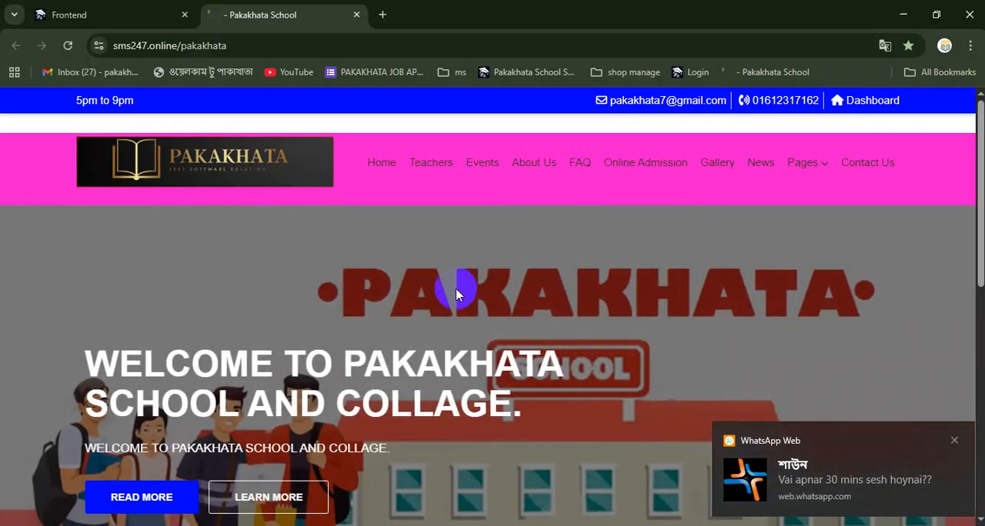
# Open a blank Add Slider form in the admin site and compare its fields with the slider on the home page
pyautogui.click(91, 14)
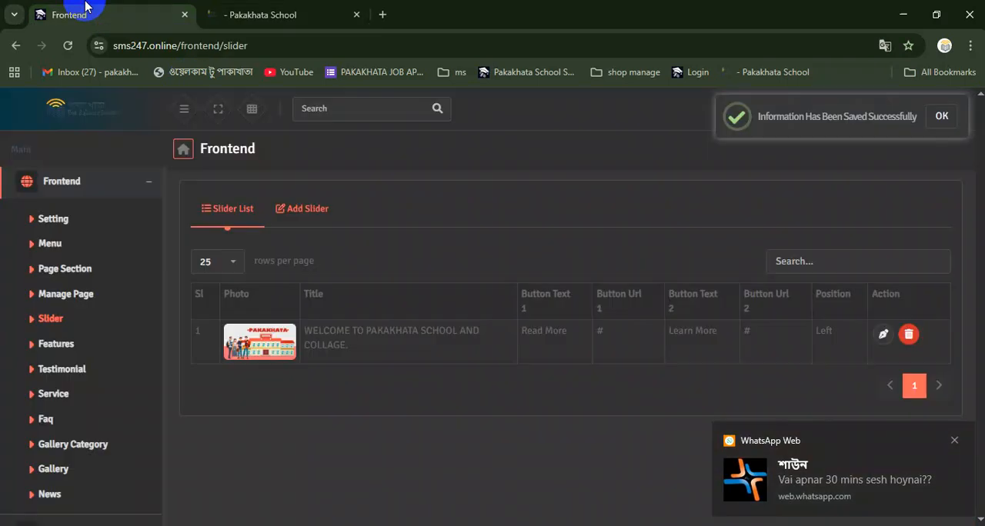
pyautogui.click(296, 209)
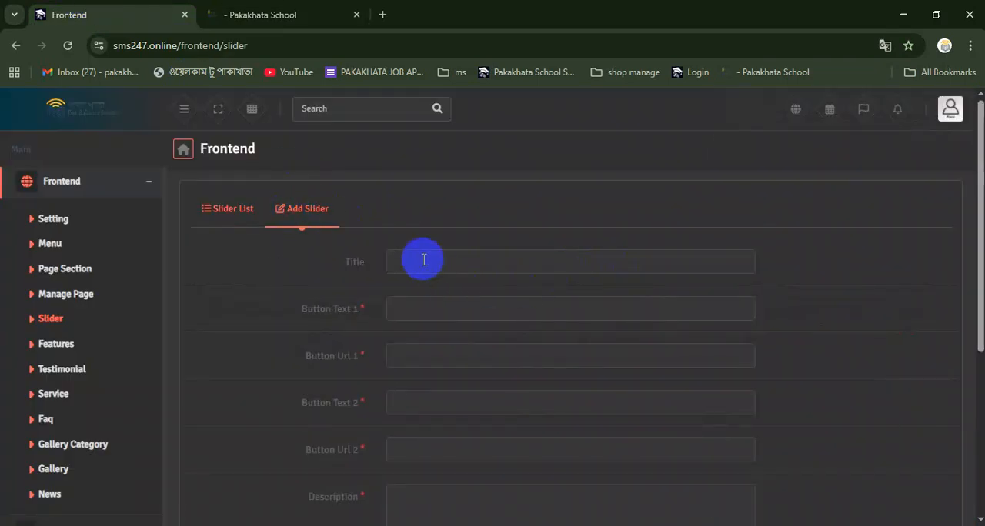
pyautogui.click(277, 23)
pyautogui.click(153, 16)
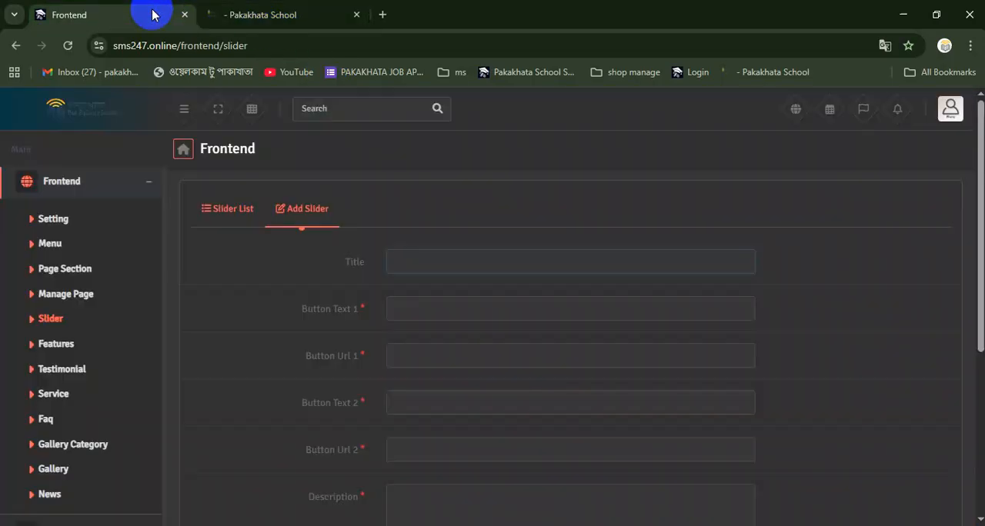
pyautogui.click(271, 11)
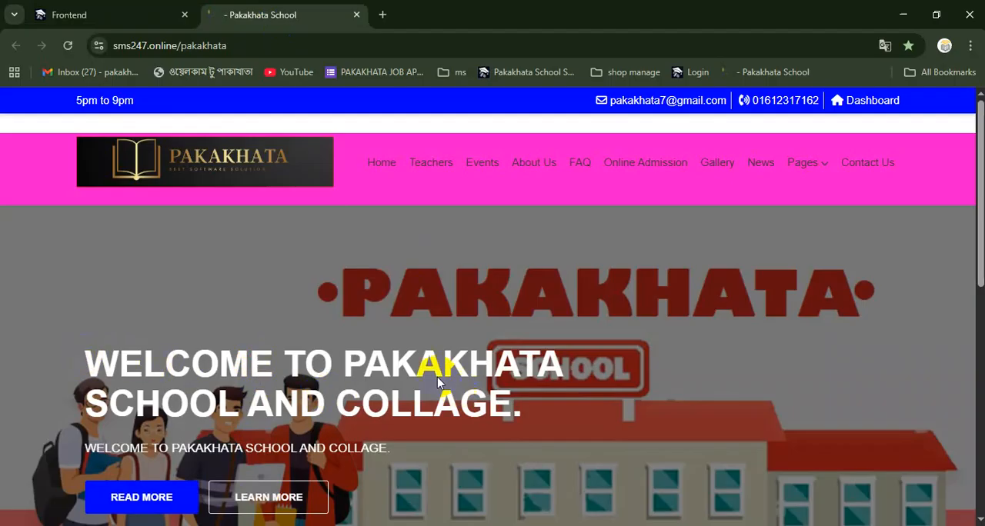
# Give the new slider the title "WELCOME TO PAKAKHATA SCHOOL AND COLLAGE." and copy that text
pyautogui.click(46, 14)
pyautogui.click(444, 254)
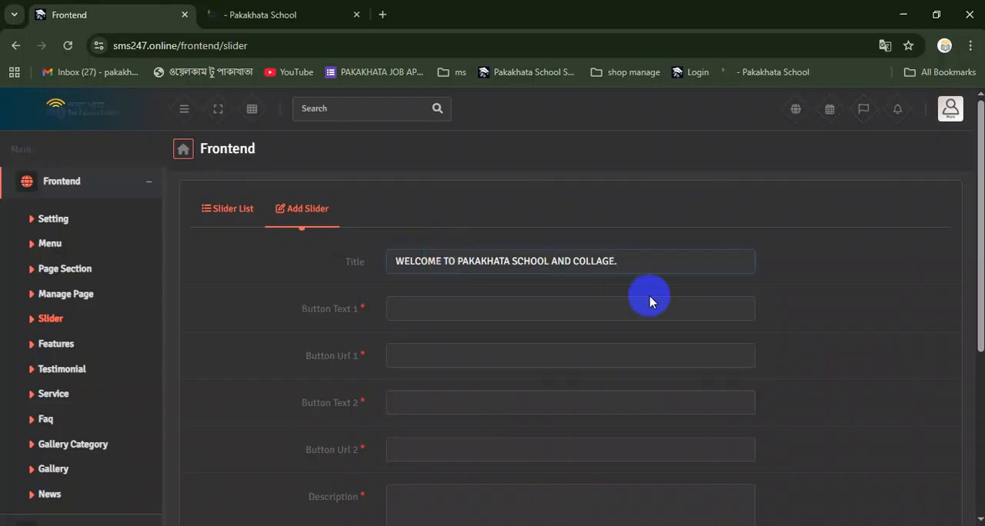
pyautogui.moveTo(651, 266); pyautogui.dragTo(367, 259)
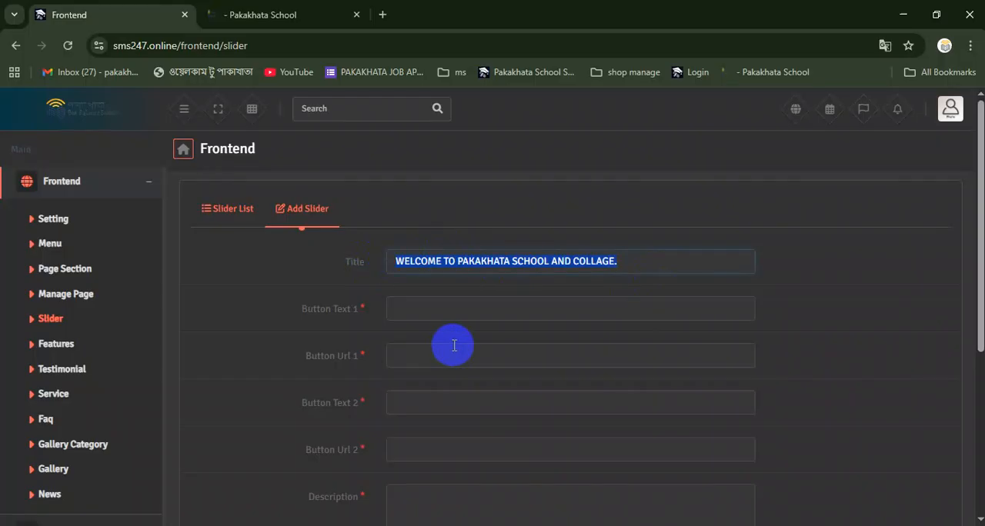
# Set the slider's first button to "Read More" and its second to "Learn More", each with the URL "#"
pyautogui.click(444, 309)
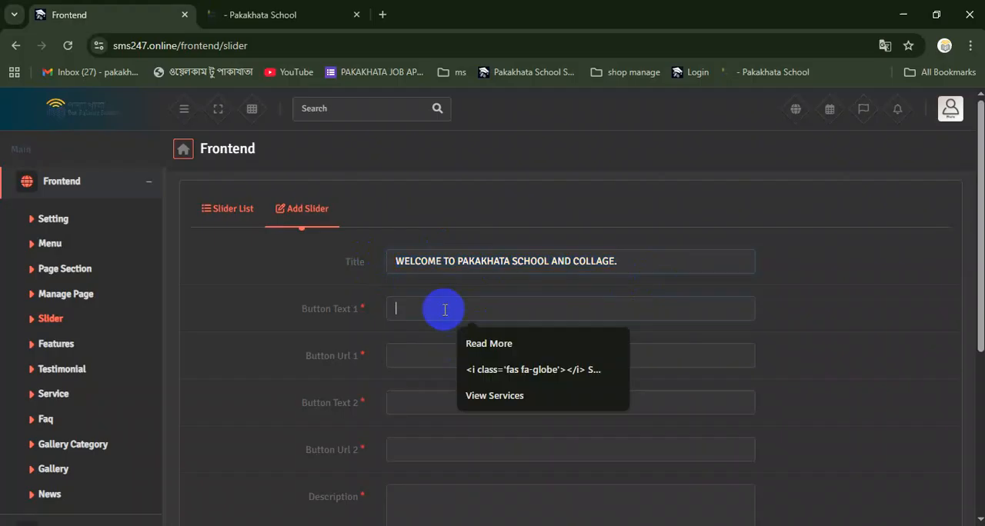
pyautogui.click(467, 343)
pyautogui.click(455, 355)
pyautogui.write('#')
pyautogui.click(421, 398)
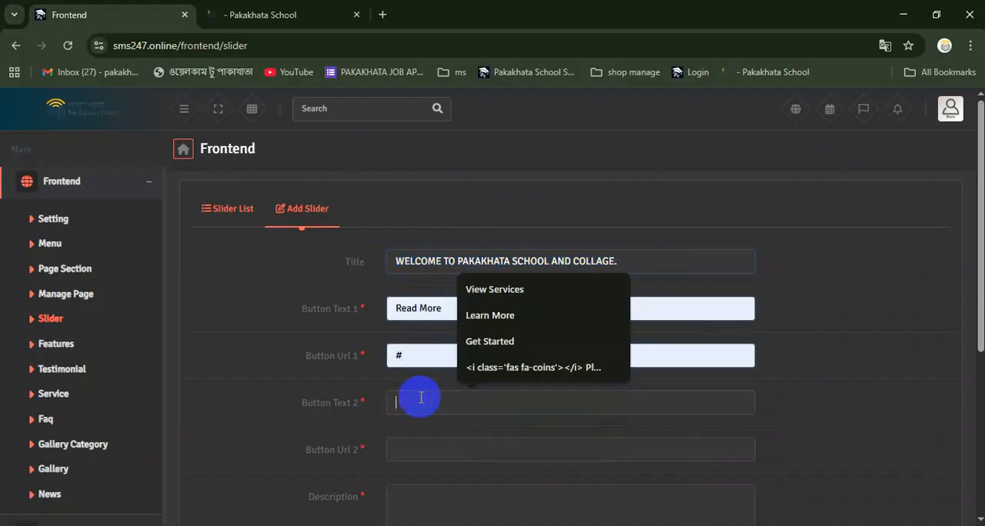
pyautogui.click(490, 316)
pyautogui.scroll(-1, 494, 413)
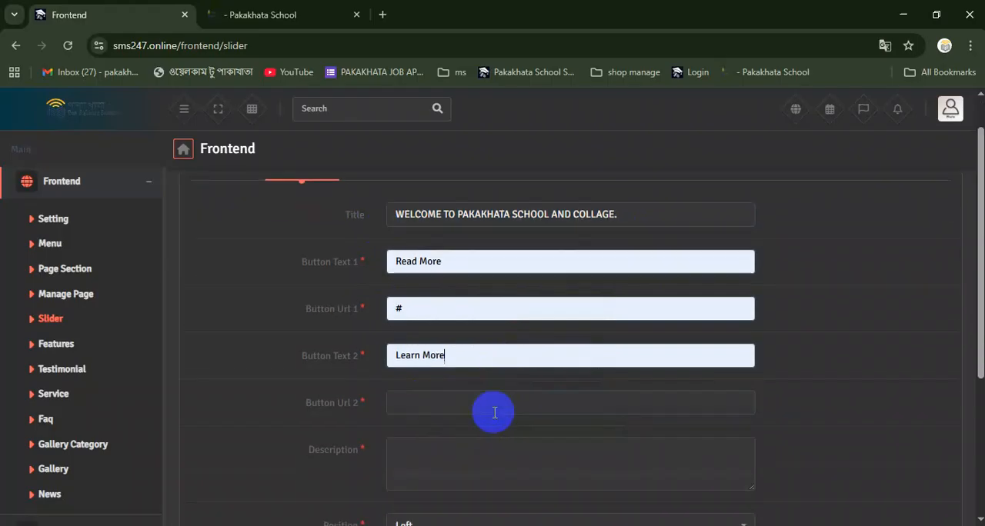
pyautogui.click(455, 385)
pyautogui.click(471, 410)
# Paste the copied title as the slider's description, upload image 1 from the "sccool image" folder as its photo and save the slider
pyautogui.scroll(-1, 446, 424)
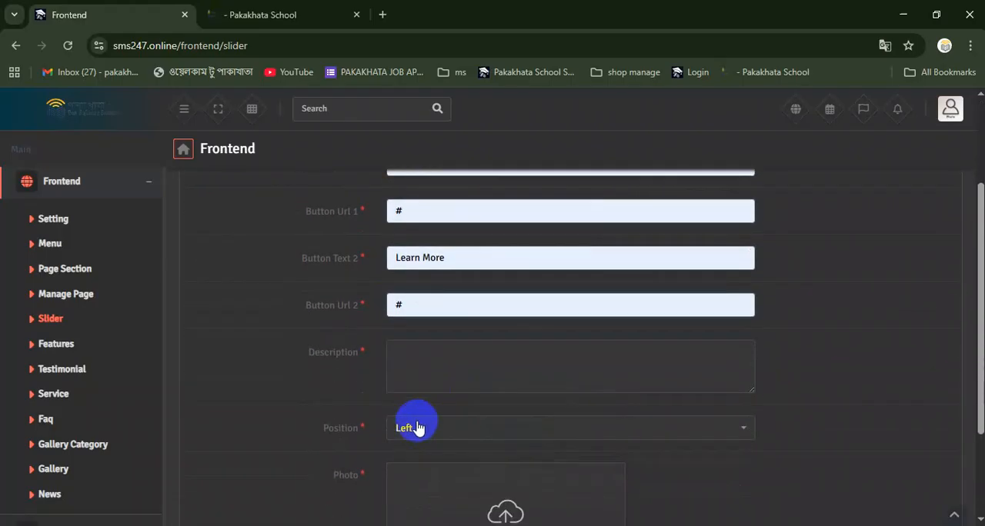
pyautogui.click(422, 347)
pyautogui.scroll(-2, 462, 385)
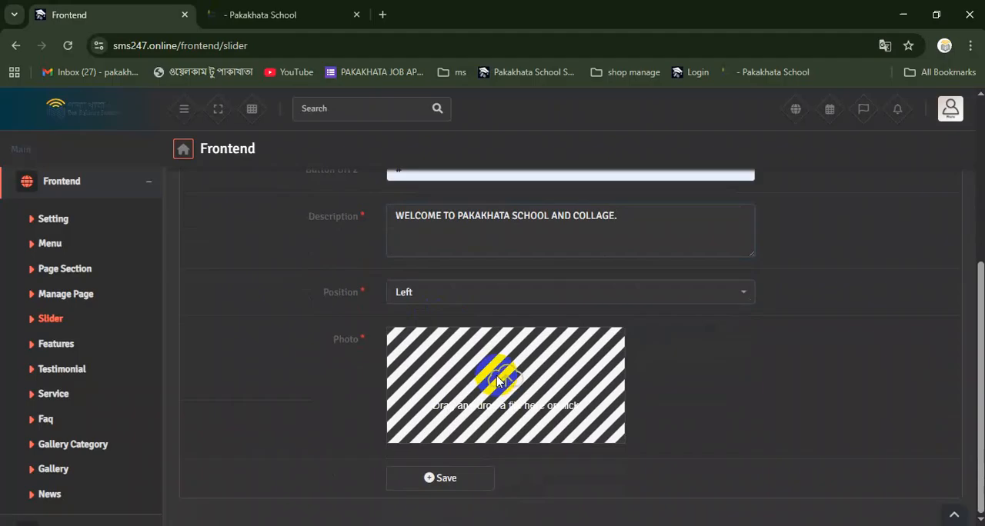
pyautogui.click(507, 387)
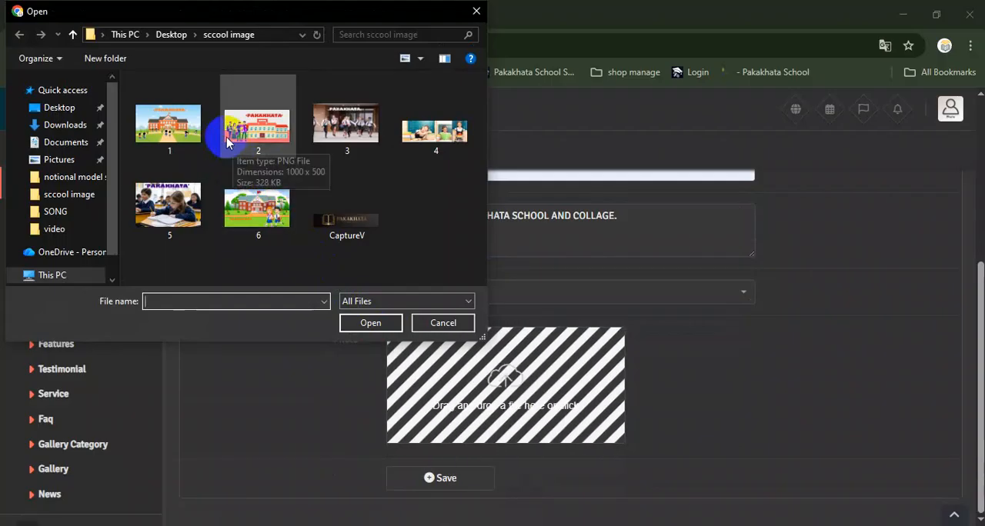
pyautogui.doubleClick(175, 137)
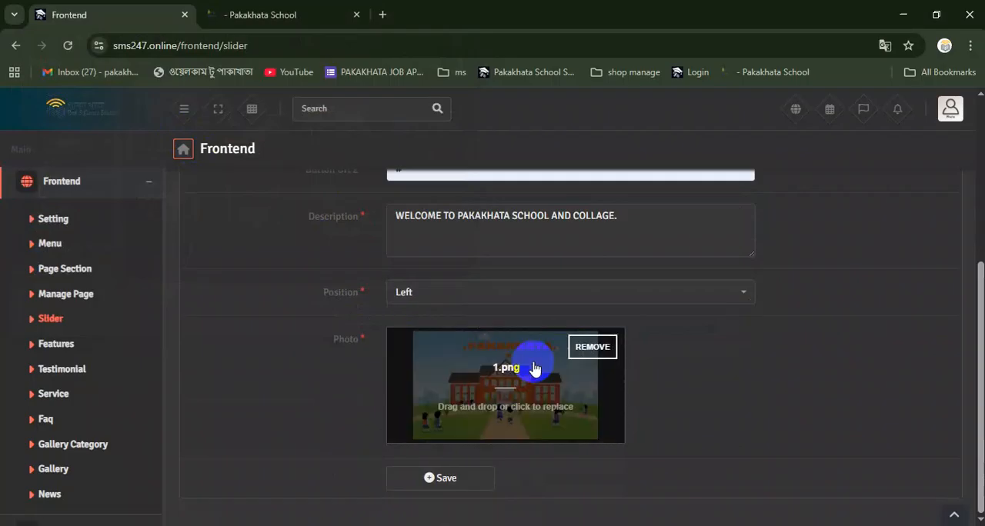
pyautogui.click(441, 479)
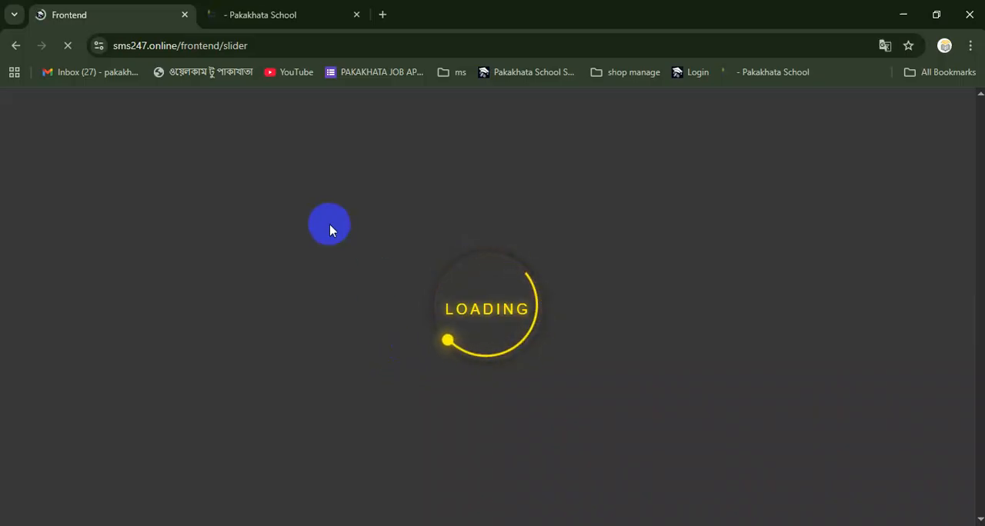
# Examine the rotating slides on the live home page, including their images, texts, buttons and the area down to the footer
pyautogui.click(261, 15)
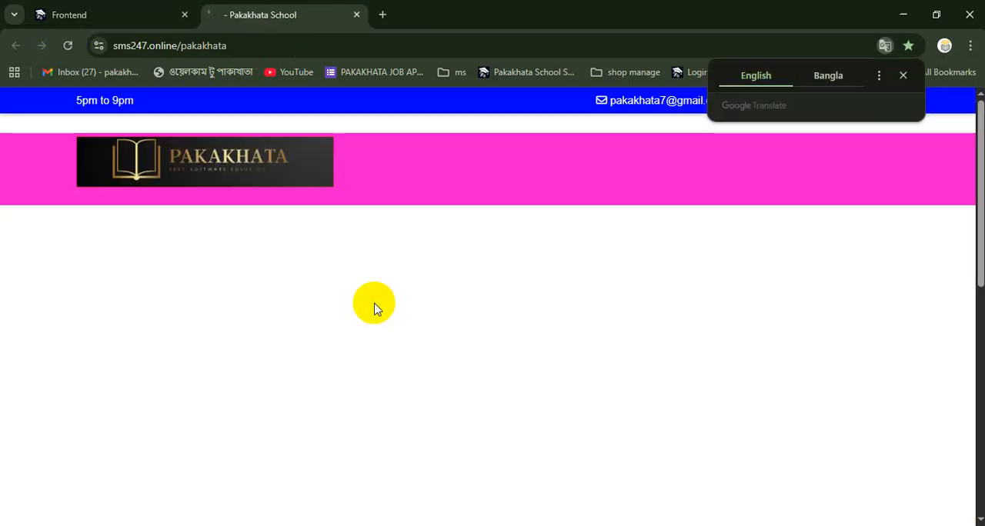
pyautogui.scroll(-2, 538, 366)
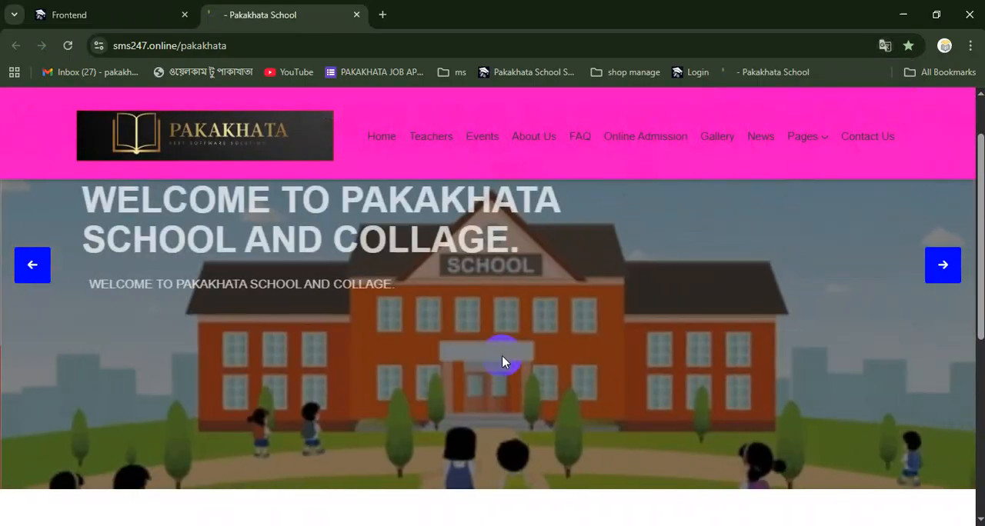
pyautogui.scroll(2, 502, 360)
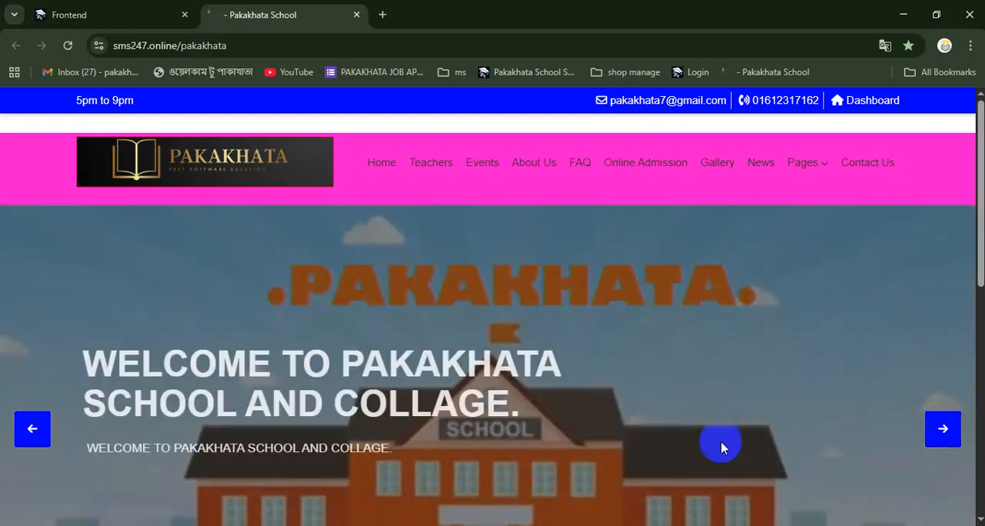
pyautogui.scroll(-2, 709, 441)
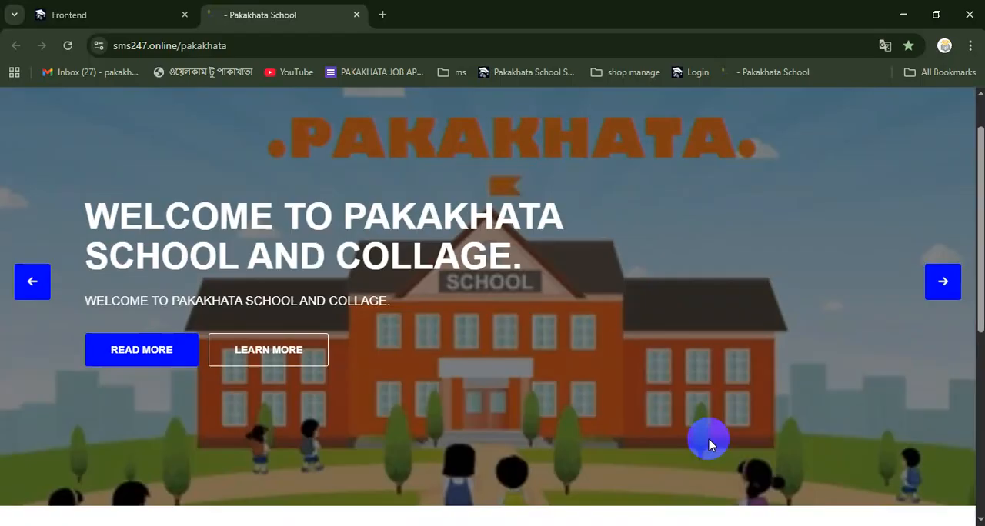
pyautogui.scroll(2, 587, 444)
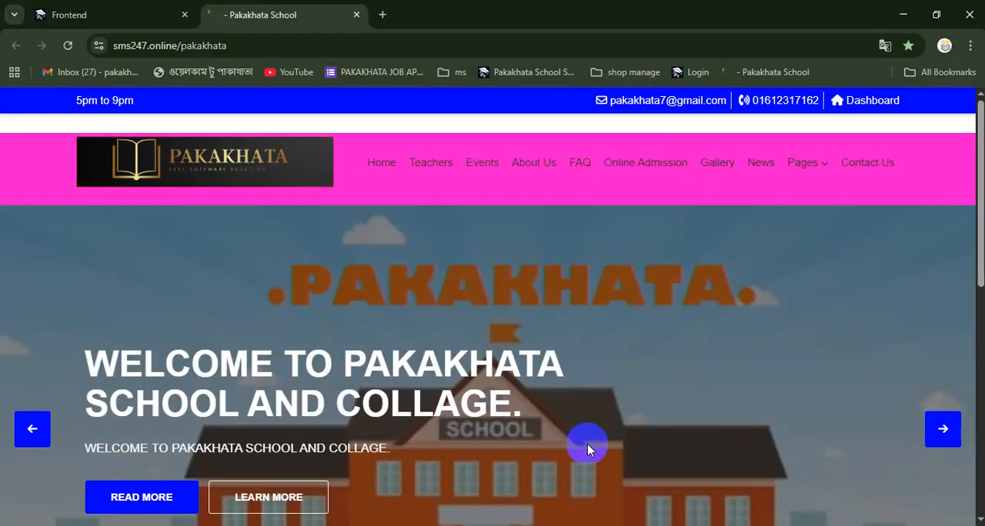
pyautogui.scroll(-2, 587, 443)
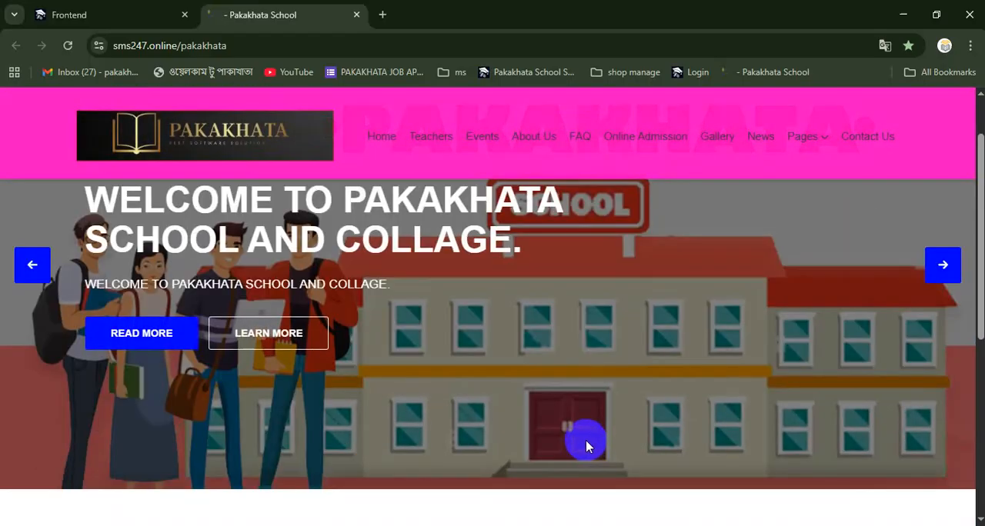
pyautogui.scroll(-3, 585, 440)
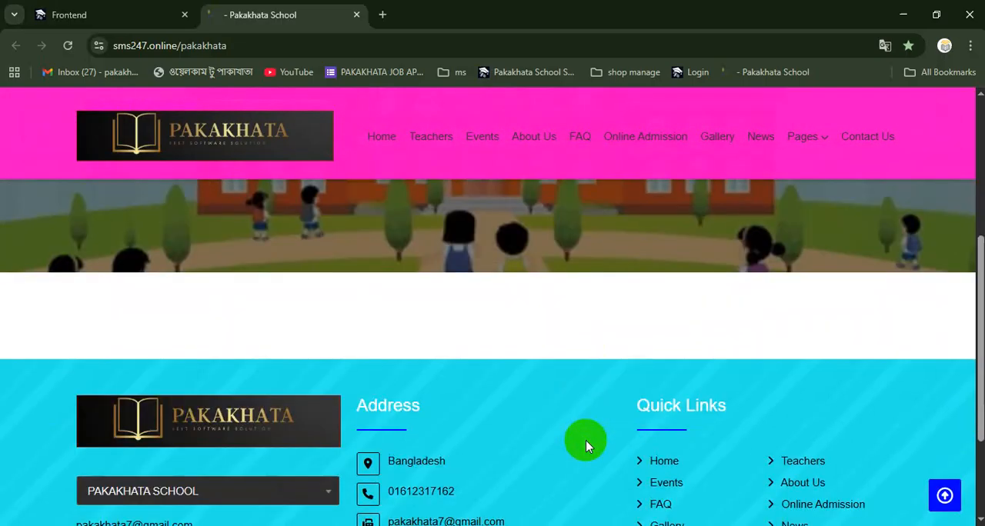
pyautogui.scroll(1, 586, 440)
pyautogui.scroll(1, 583, 443)
pyautogui.scroll(1, 583, 440)
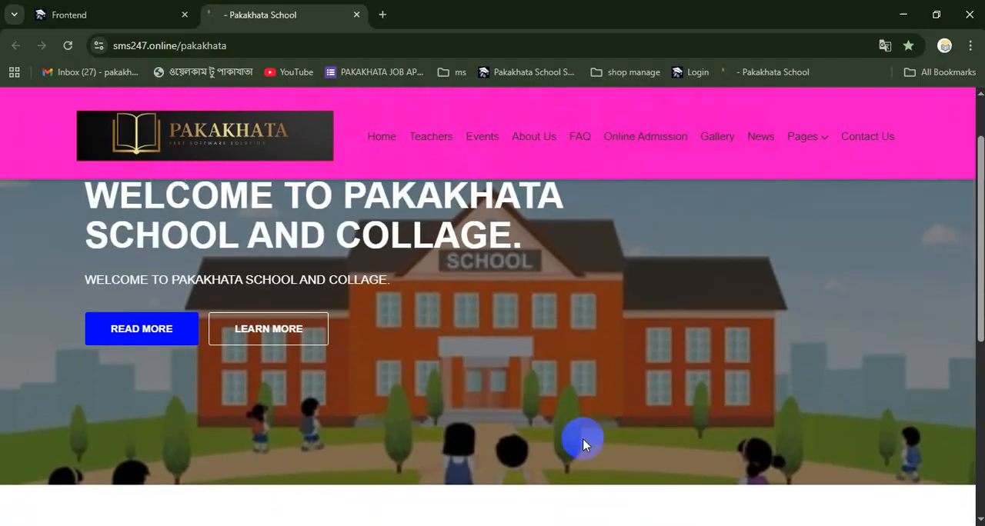
pyautogui.scroll(-2, 519, 445)
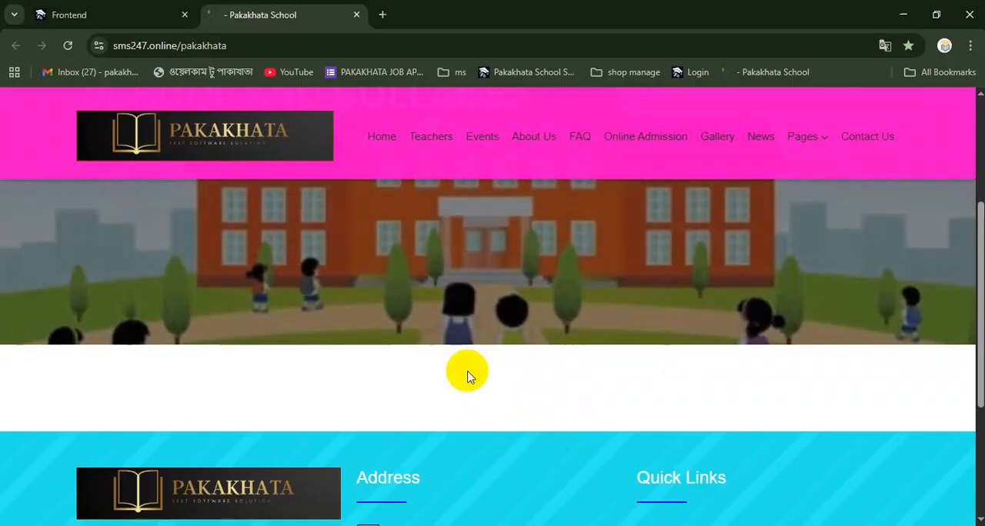
pyautogui.scroll(1, 413, 282)
# Compare the admin site's Slider List with the live home page and inspect the empty area below the slider
pyautogui.click(96, 22)
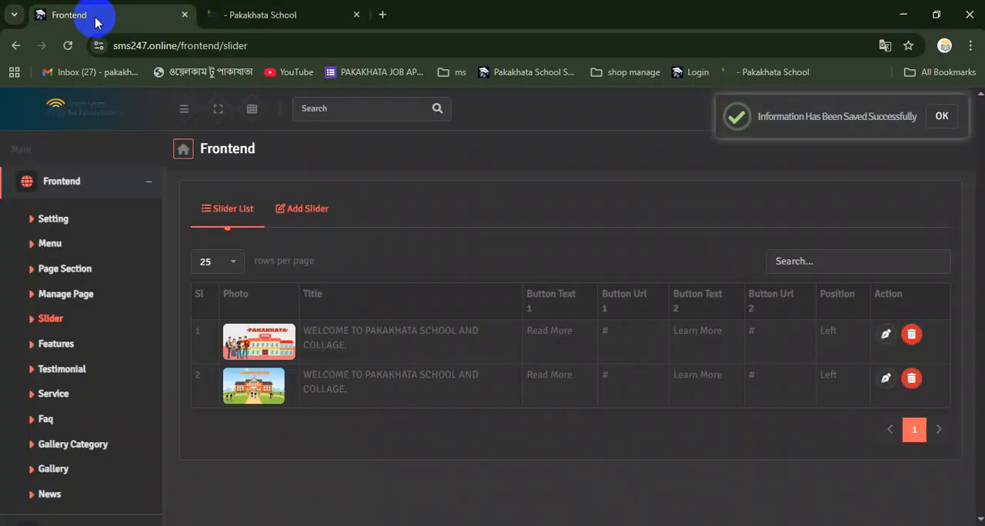
pyautogui.click(227, 16)
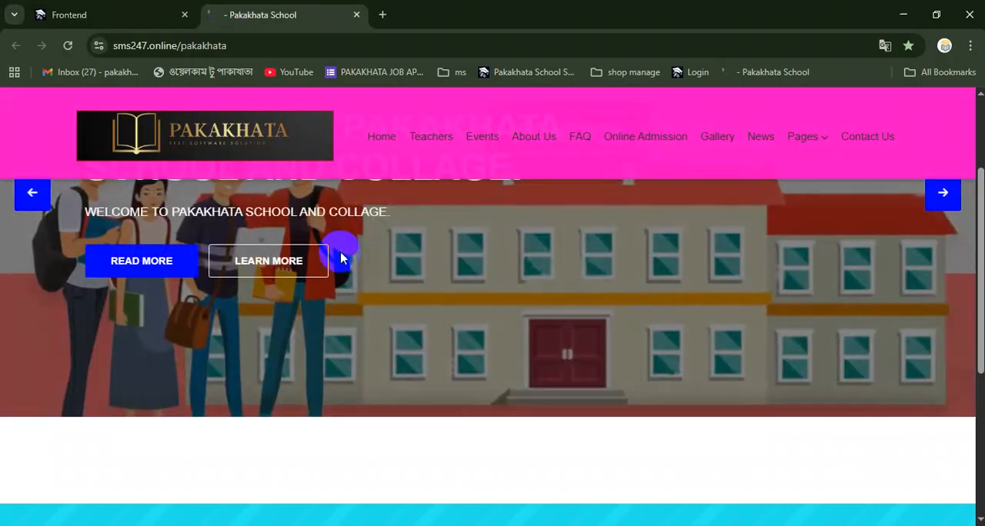
pyautogui.scroll(-2, 415, 249)
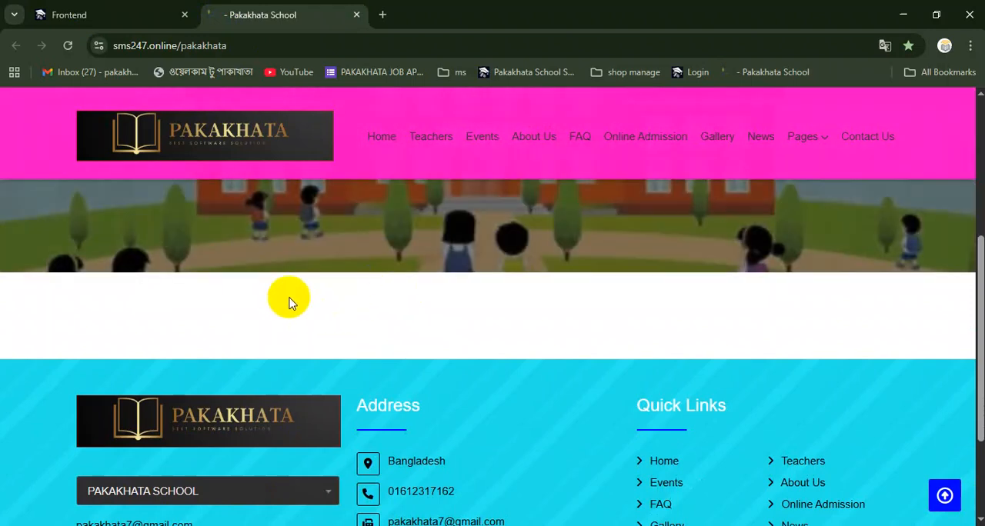
pyautogui.scroll(3, 287, 296)
pyautogui.scroll(-2, 301, 373)
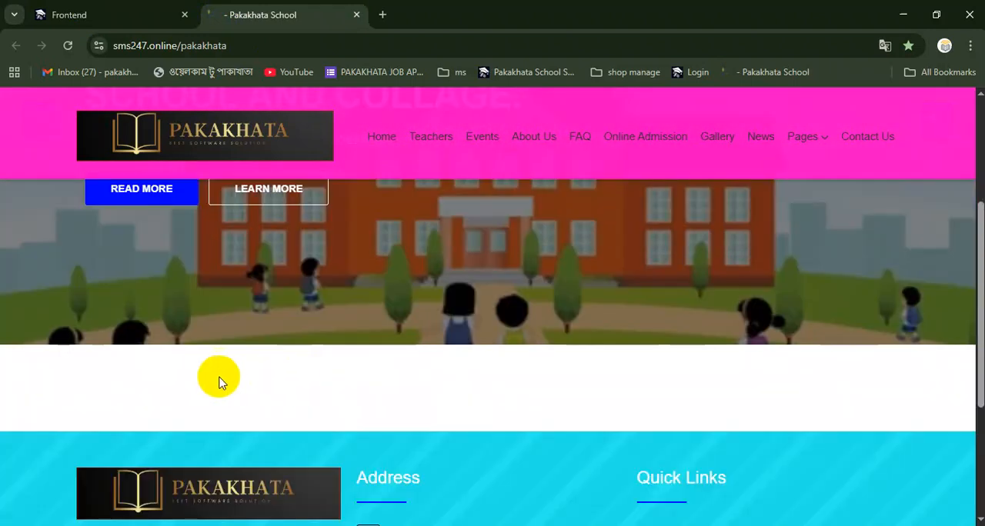
# In the Page Section's Welcome Message, enter the title "PAKAKHATA SCHOOL AND COLLAGE", the subtitle "DIRECTOR" and the director's name as description
pyautogui.click(106, 17)
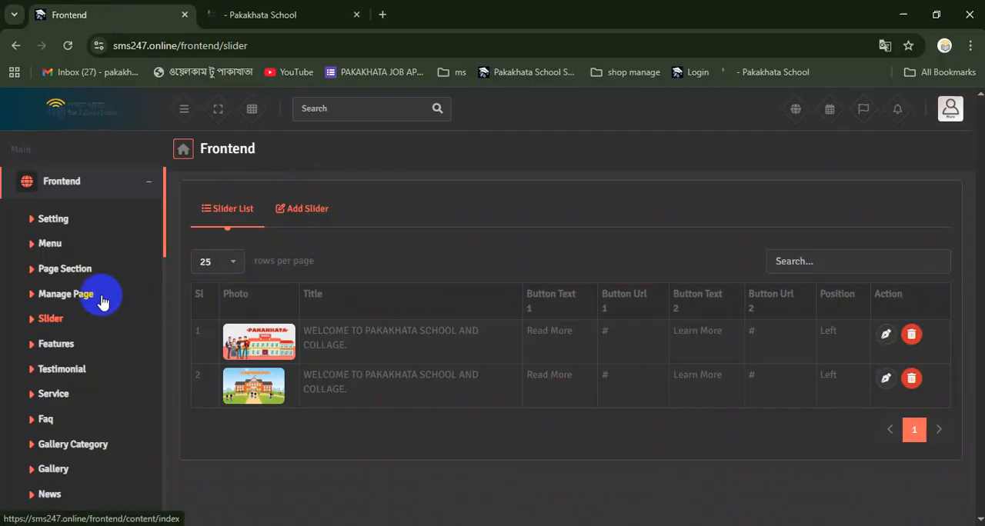
pyautogui.click(49, 273)
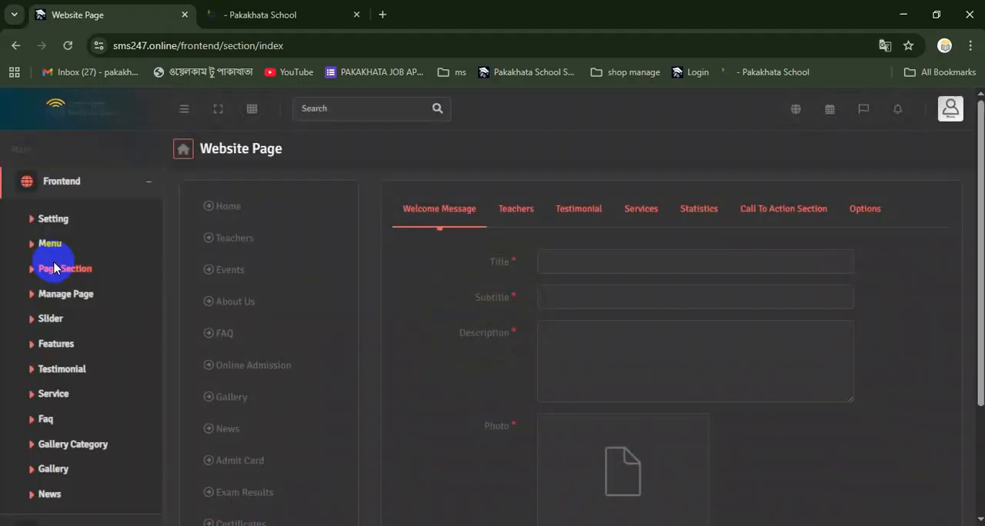
pyautogui.click(565, 260)
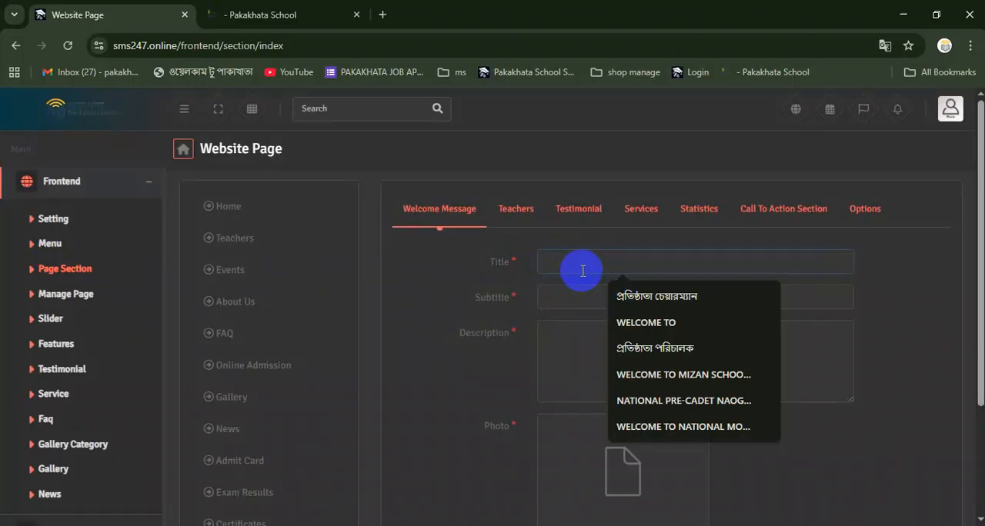
pyautogui.write('PAKAKHATA SCHOOL AND COLLAGE')
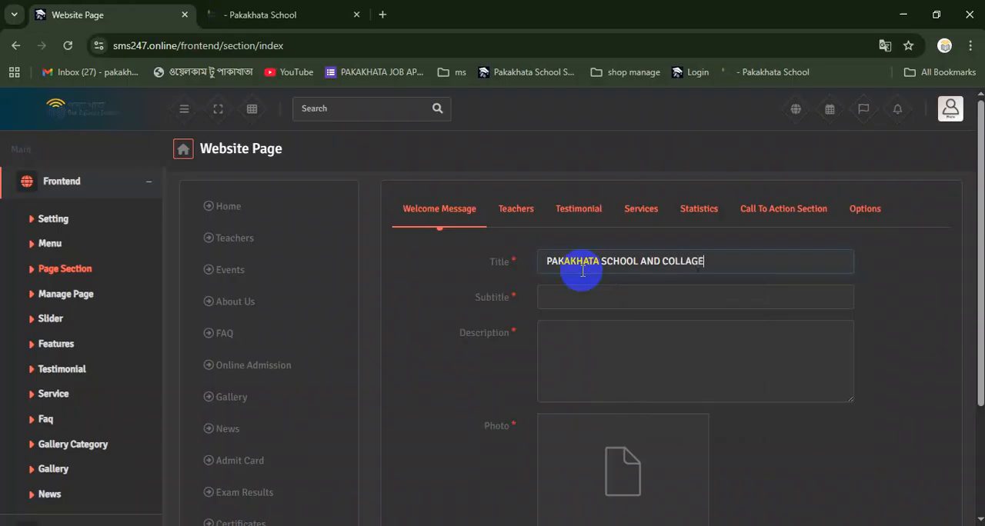
pyautogui.click(589, 297)
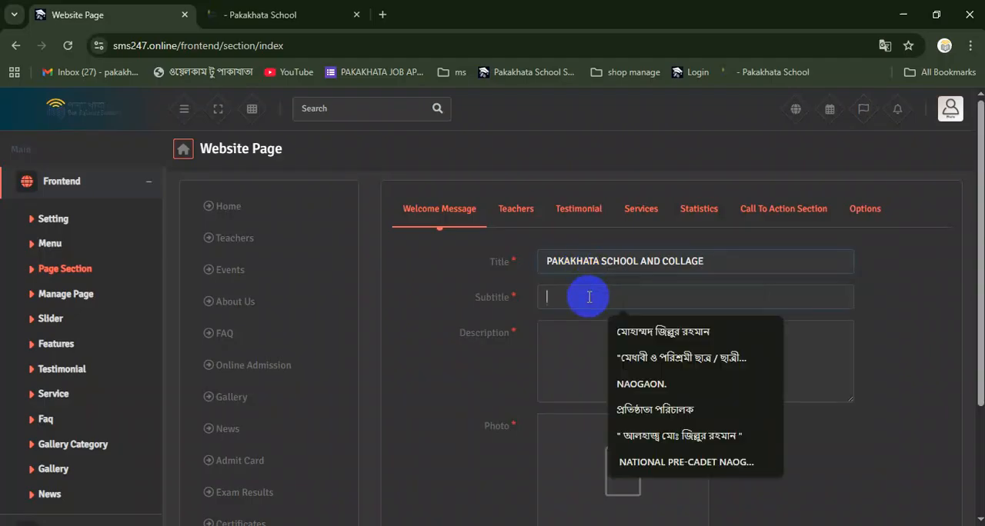
pyautogui.write('DIRECTOR')
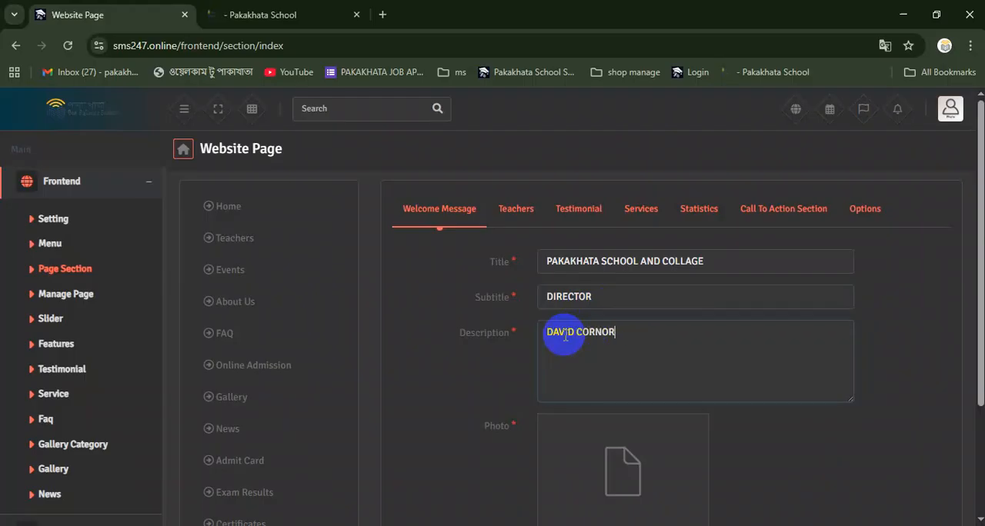
# Start choosing a photo for the Welcome Message and browse to This PC in the file picker
pyautogui.scroll(-1, 578, 363)
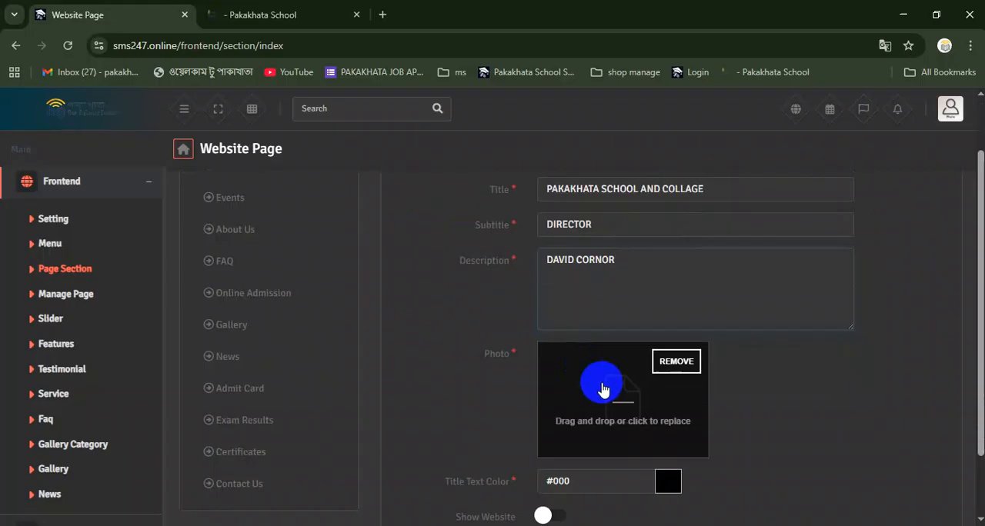
pyautogui.click(603, 388)
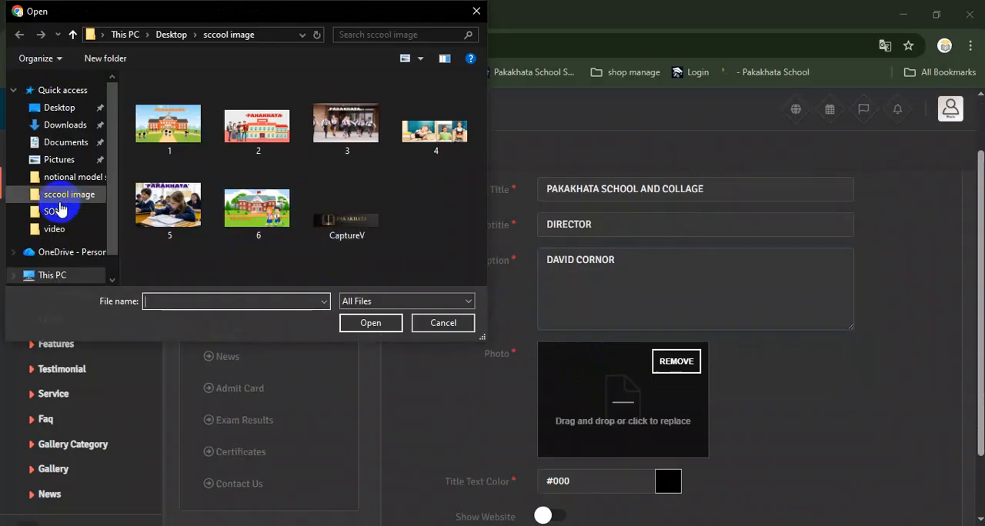
pyautogui.scroll(-1, 48, 211)
pyautogui.click(62, 244)
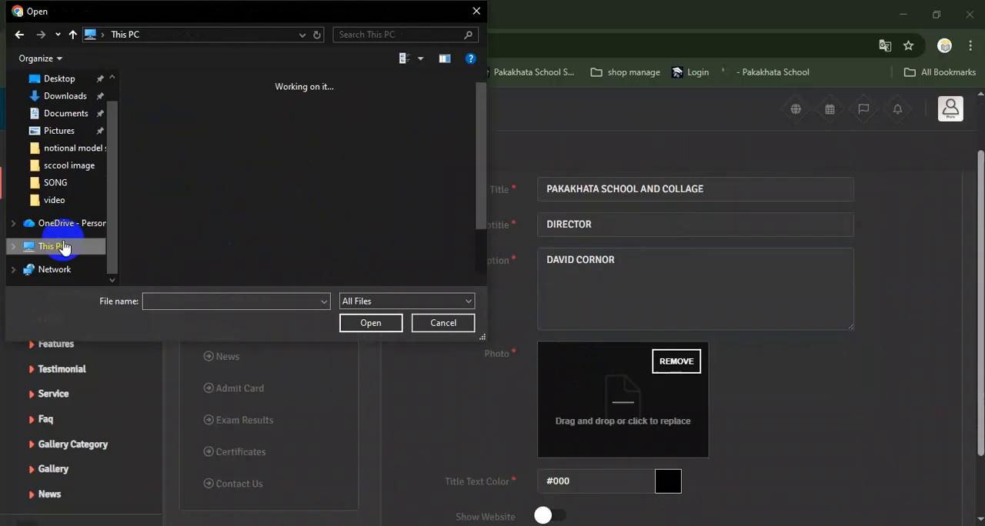
pyautogui.scroll(-3, 231, 200)
pyautogui.click(200, 216)
pyautogui.doubleClick(199, 217)
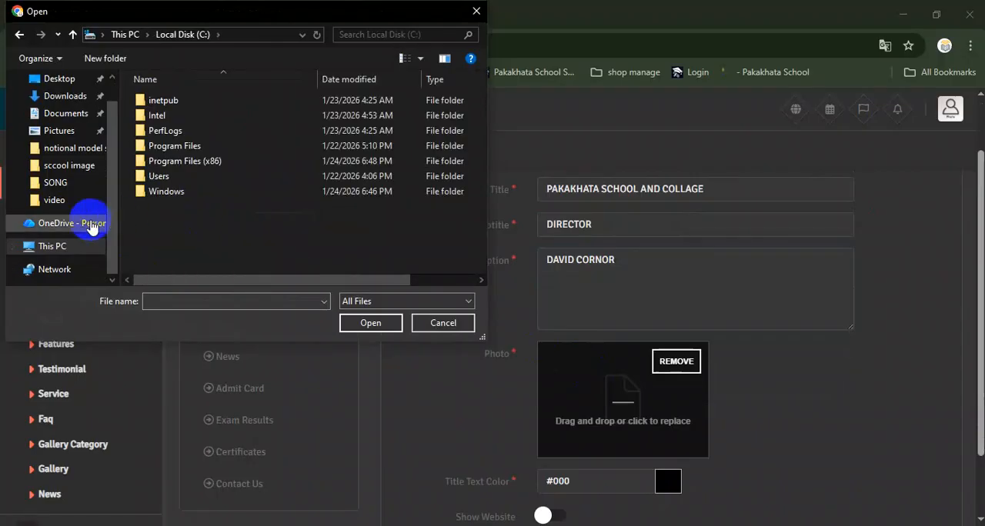
pyautogui.click(63, 248)
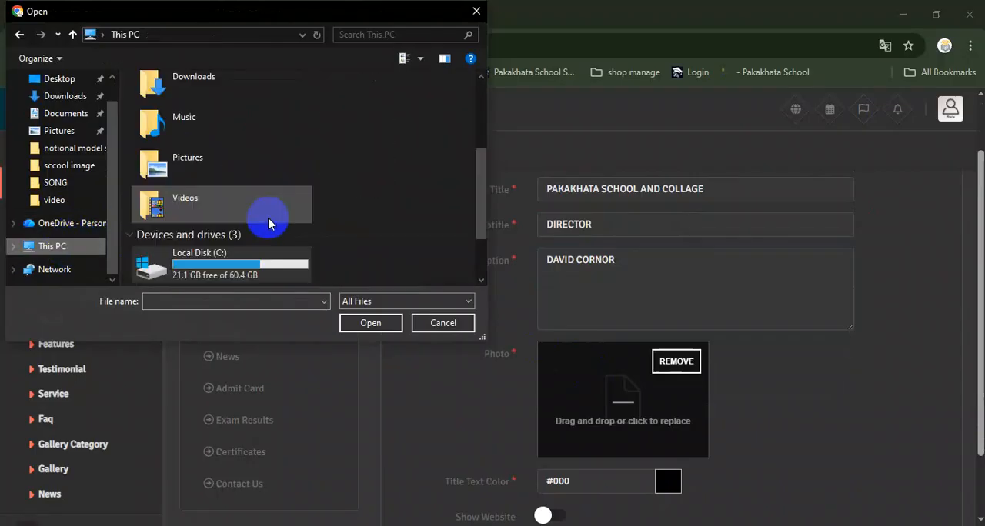
# Choose the image 2481 from the D: drive's destop folder, subfolder pakakhata school, as the Welcome Message photo
pyautogui.scroll(-2, 268, 221)
pyautogui.doubleClick(226, 228)
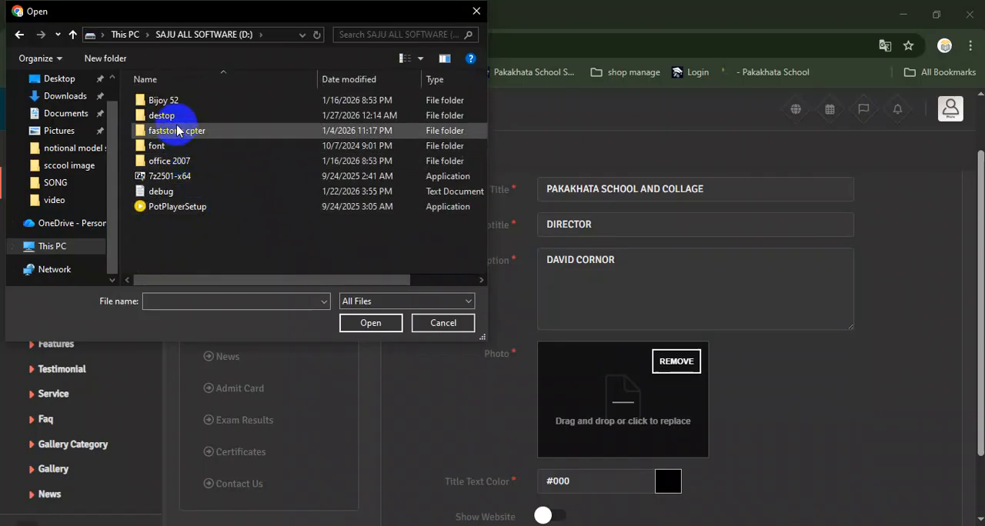
pyautogui.doubleClick(176, 117)
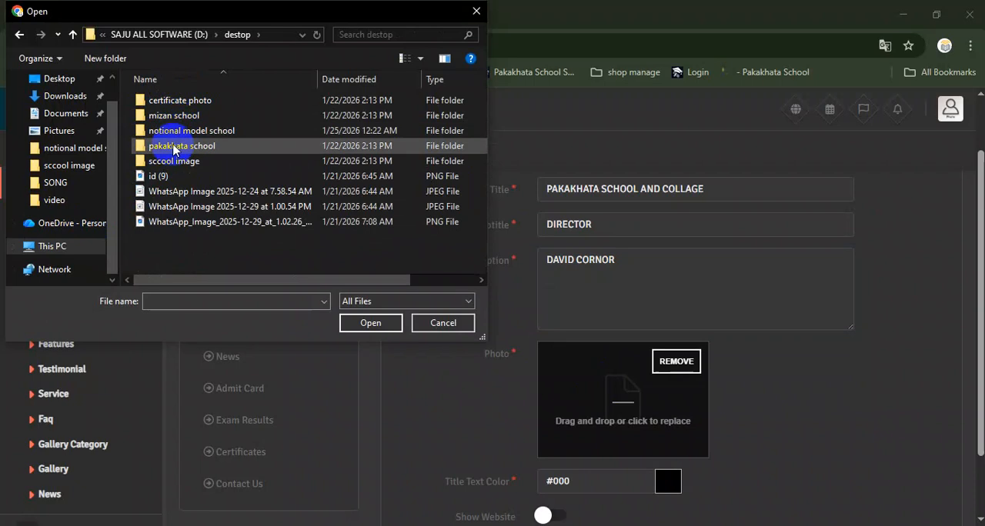
pyautogui.click(174, 146)
pyautogui.doubleClick(174, 146)
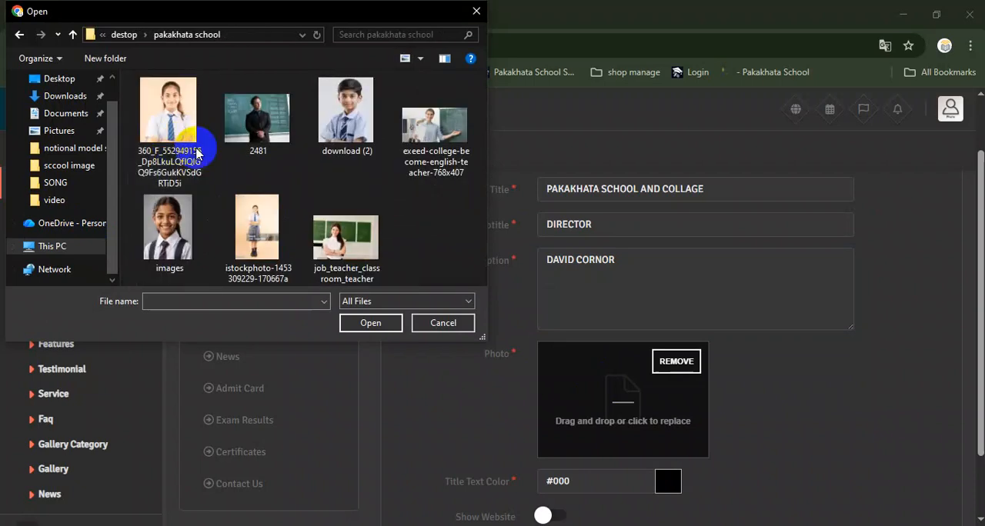
pyautogui.click(271, 138)
pyautogui.doubleClick(271, 138)
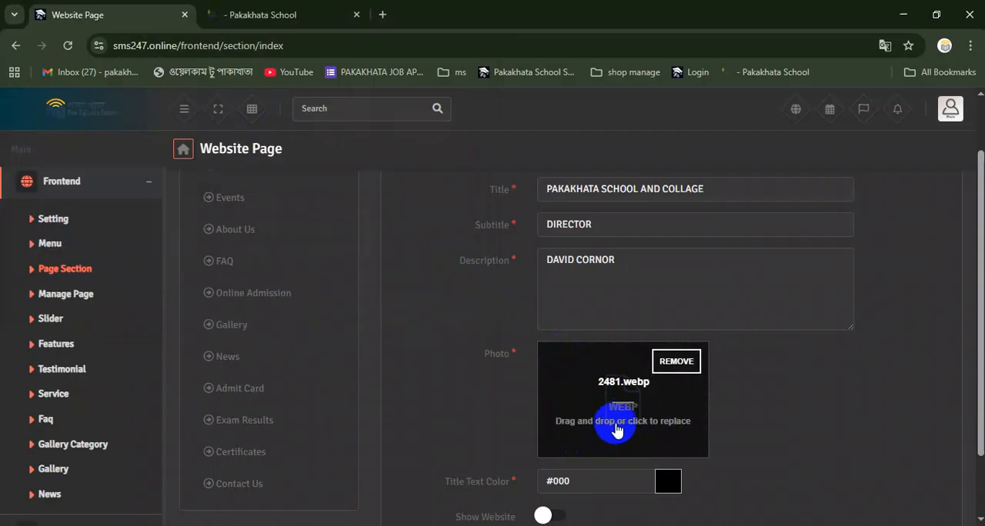
# Replace the Welcome Message photo with the job_teacher_classroom_teacher image from the pakakhata school folder
pyautogui.scroll(-2, 620, 412)
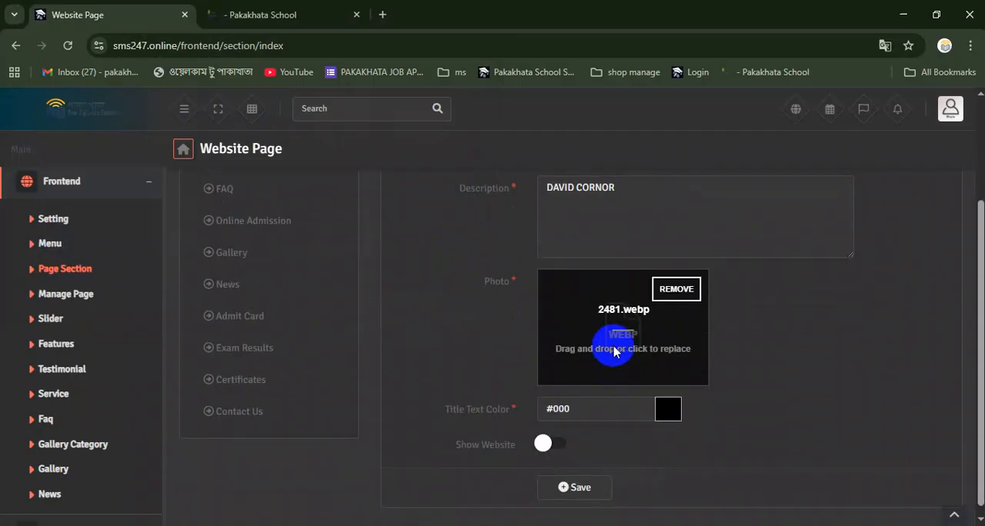
pyautogui.click(614, 352)
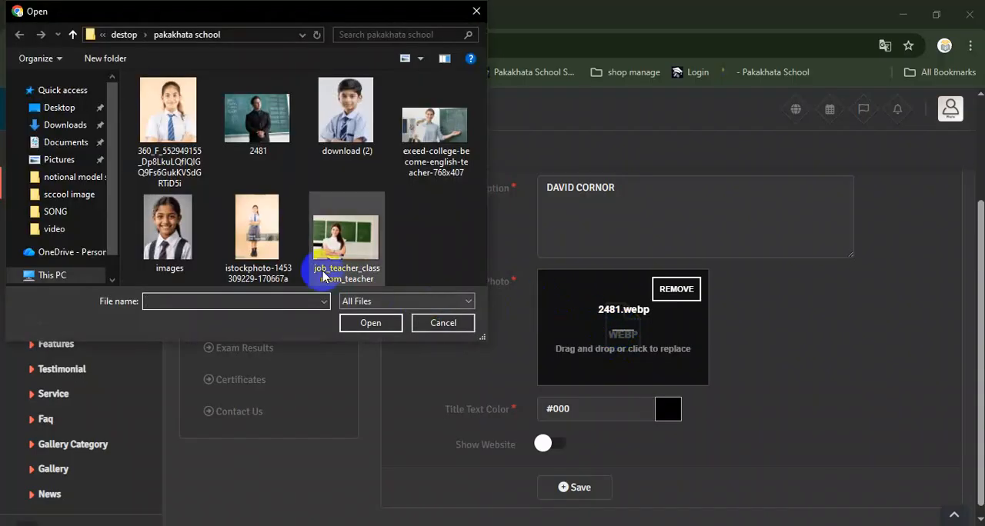
pyautogui.click(341, 255)
pyautogui.doubleClick(341, 254)
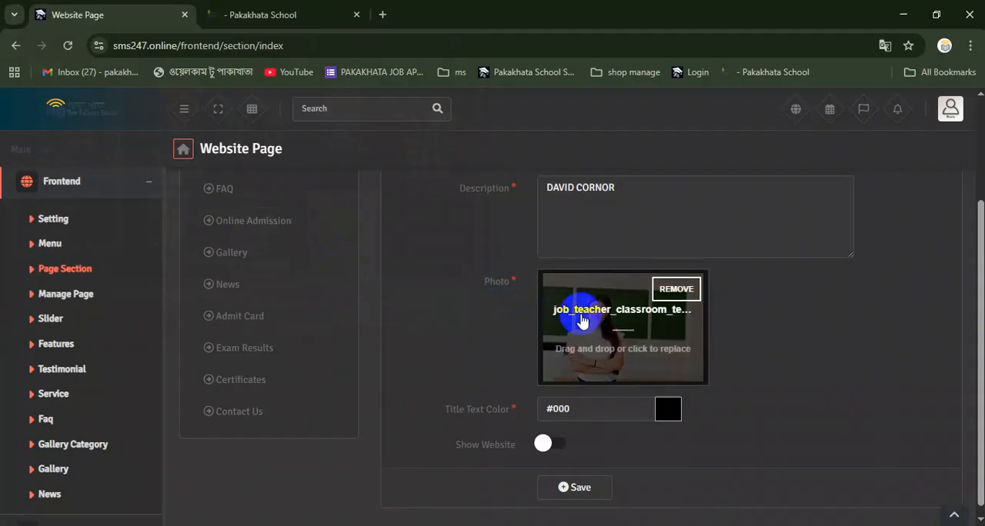
# Replace the Welcome Message description with the new director's name
pyautogui.scroll(1, 606, 346)
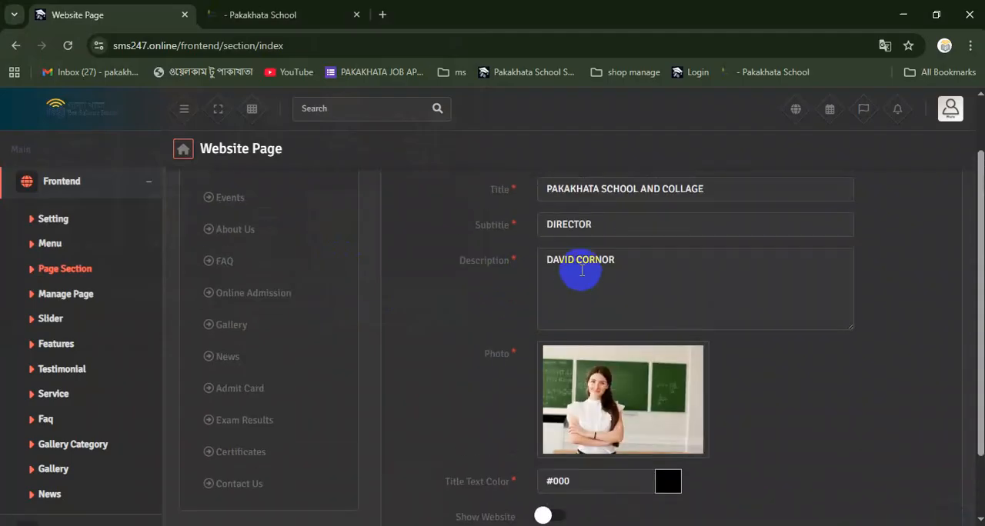
pyautogui.moveTo(617, 263); pyautogui.dragTo(519, 264)
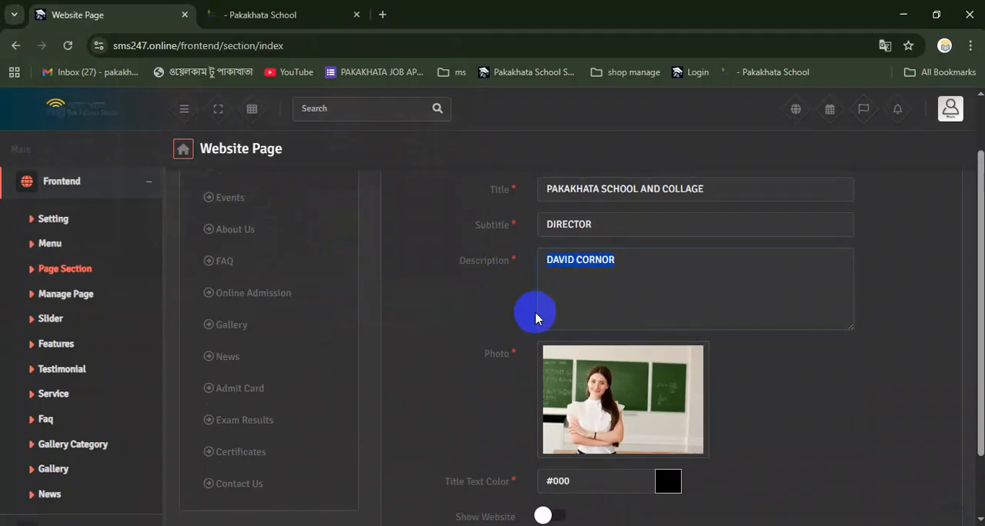
pyautogui.press('BackSpace')
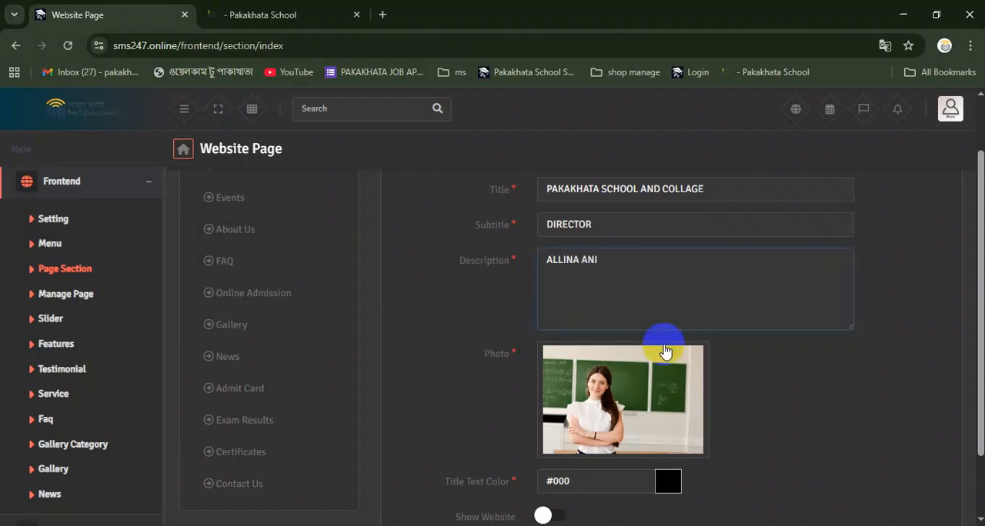
# Turn on Show Website for the Welcome Message, recheck its title, subtitle and description, and save the section
pyautogui.scroll(-2, 666, 407)
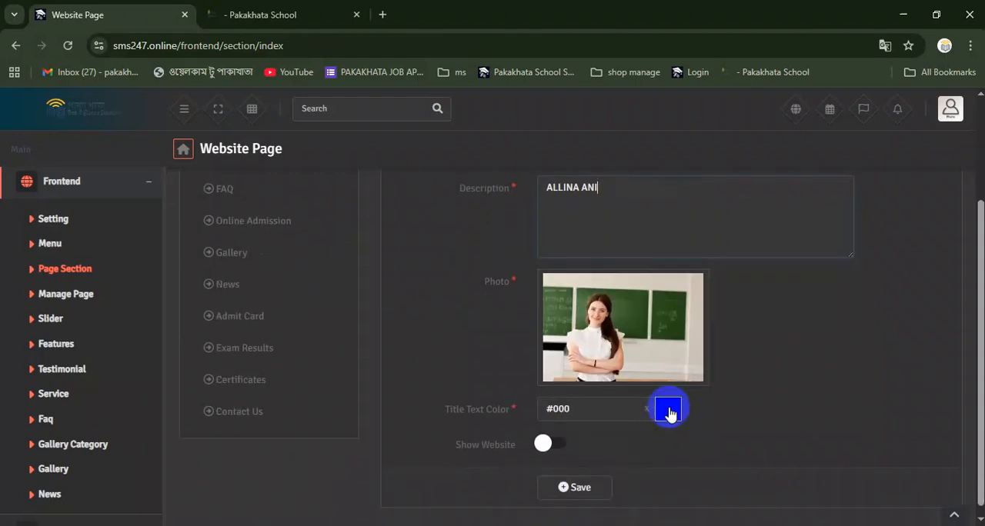
pyautogui.click(544, 434)
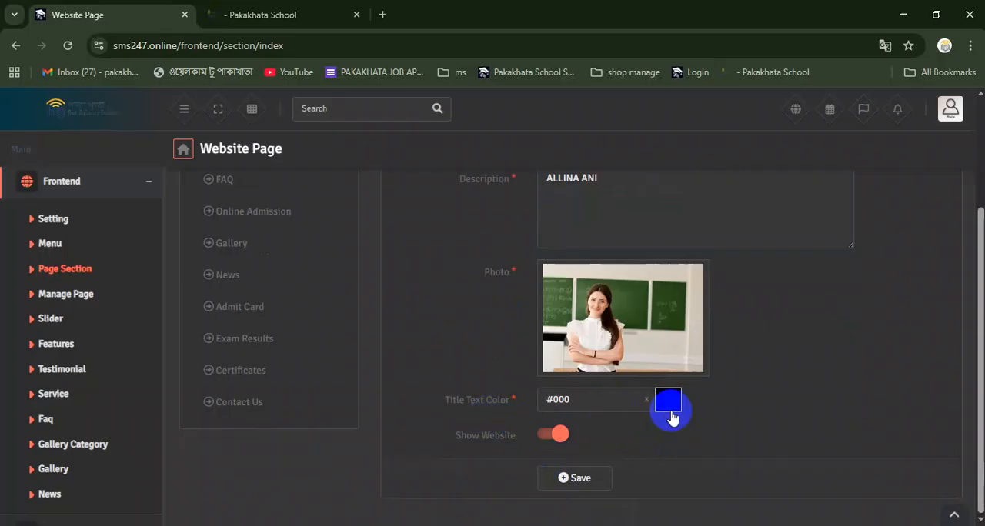
pyautogui.scroll(3, 669, 417)
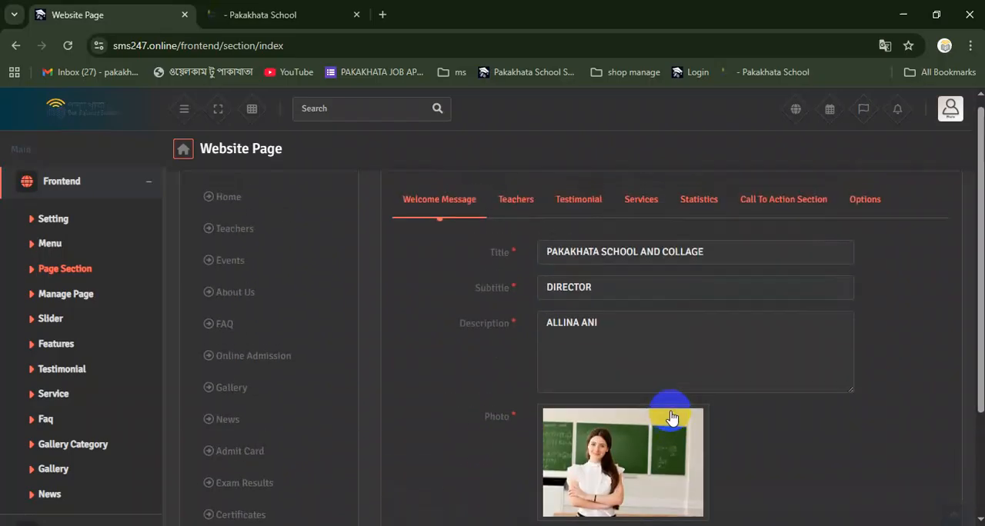
pyautogui.moveTo(545, 253); pyautogui.dragTo(570, 287)
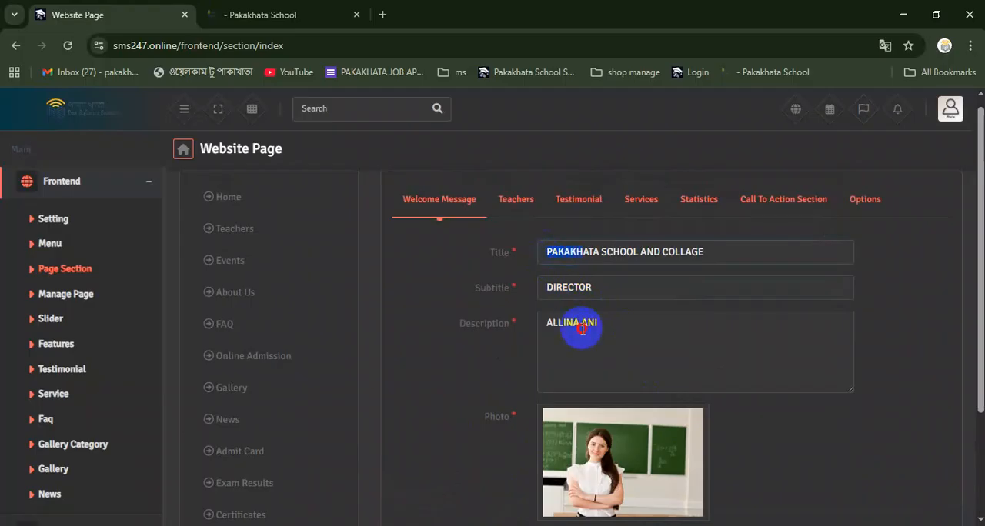
pyautogui.scroll(-2, 639, 354)
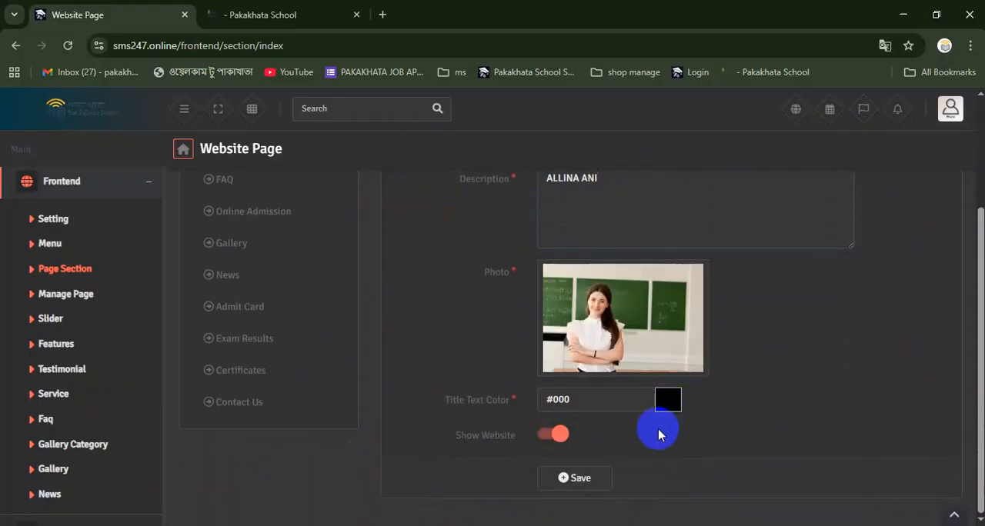
pyautogui.click(578, 475)
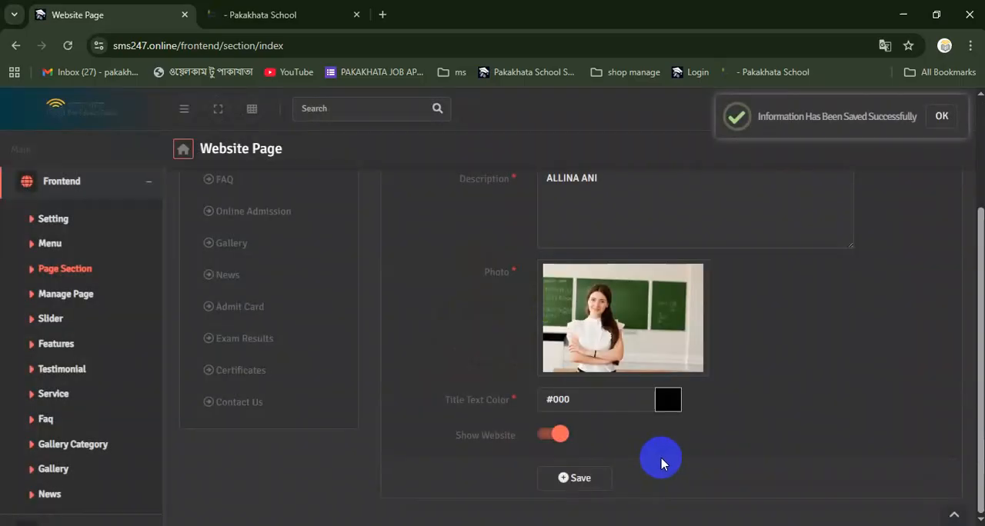
# Reload the live home page and check the Welcome Message section's title, subtitle, description and photo
pyautogui.scroll(2, 654, 456)
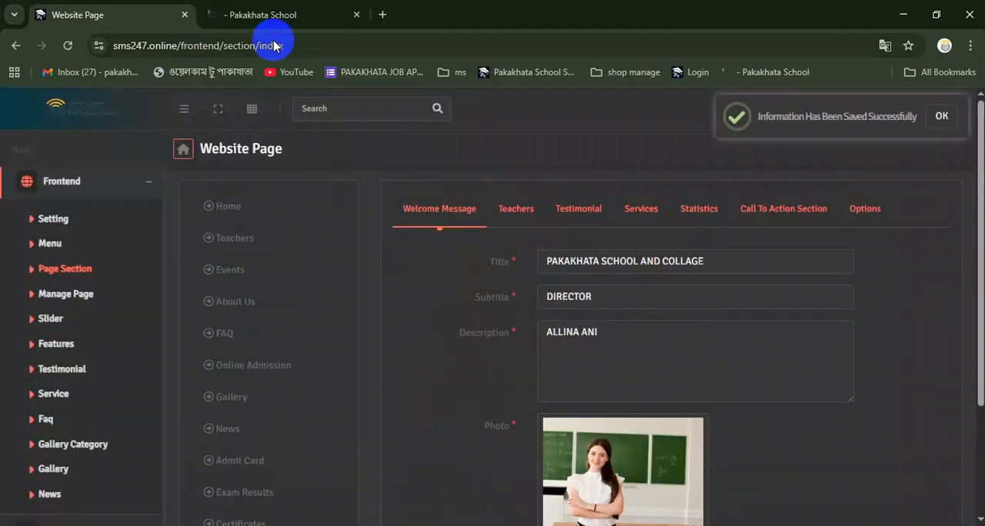
pyautogui.click(265, 15)
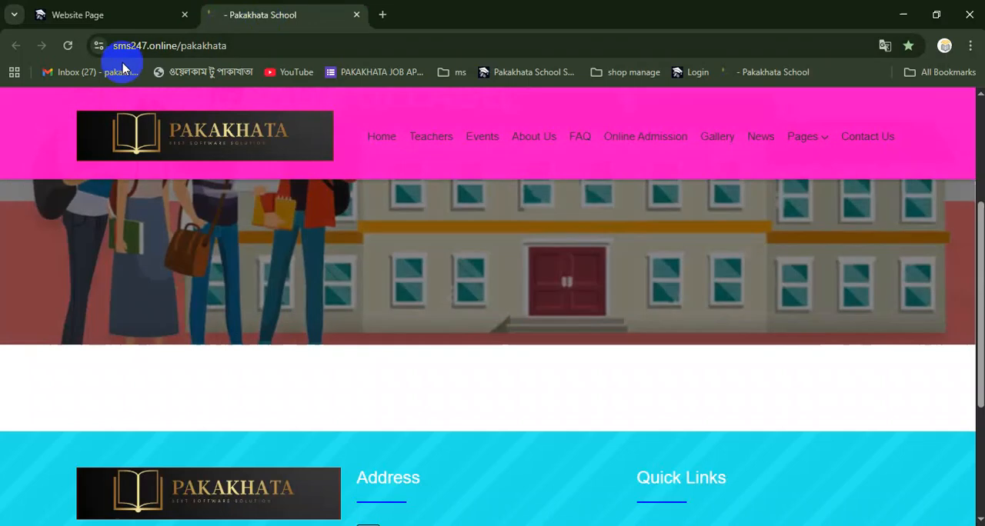
pyautogui.click(67, 46)
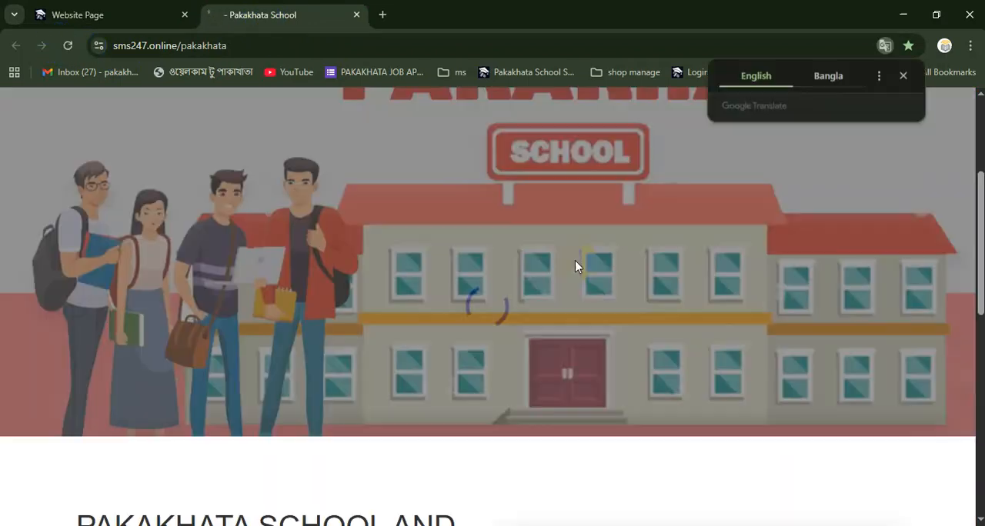
pyautogui.scroll(-4, 573, 260)
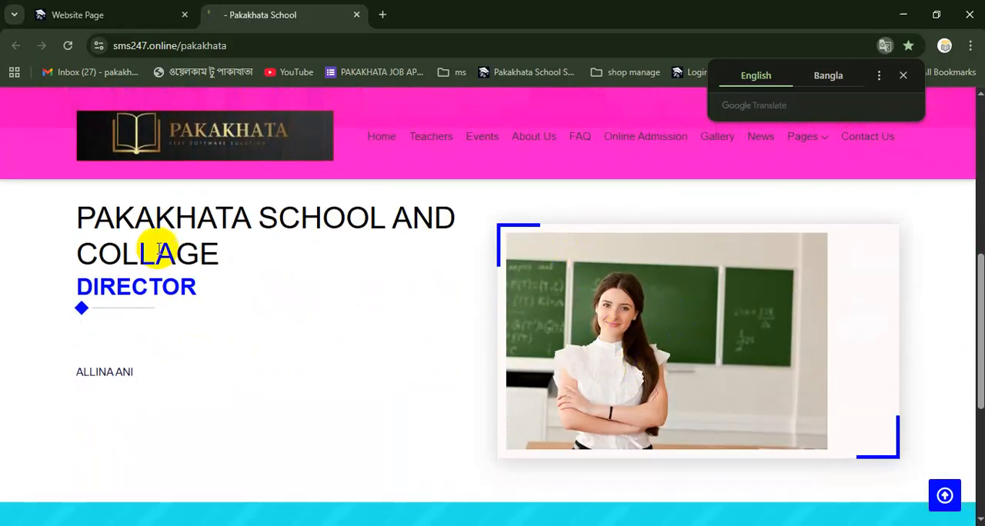
pyautogui.doubleClick(125, 292)
pyautogui.tripleClick(87, 373)
pyautogui.click(209, 391)
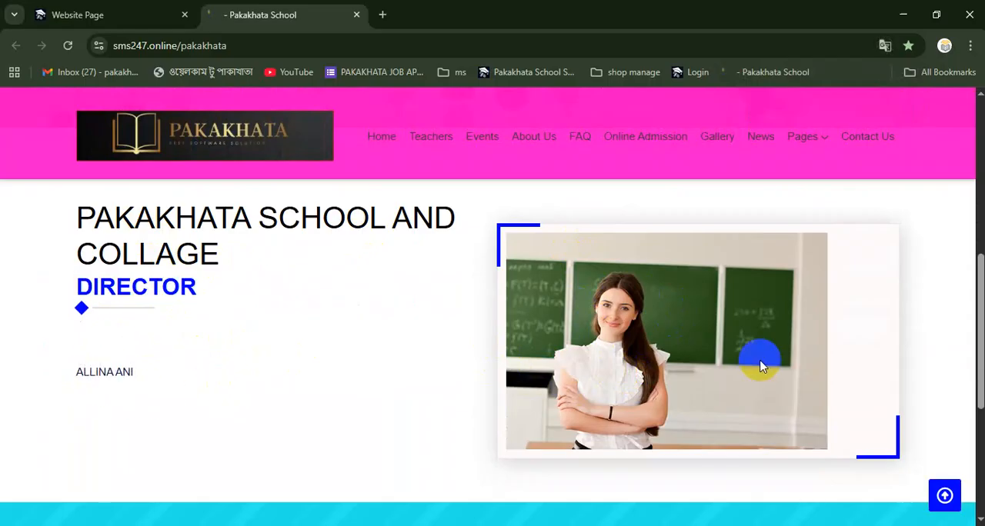
pyautogui.scroll(-2, 750, 360)
pyautogui.scroll(1, 732, 352)
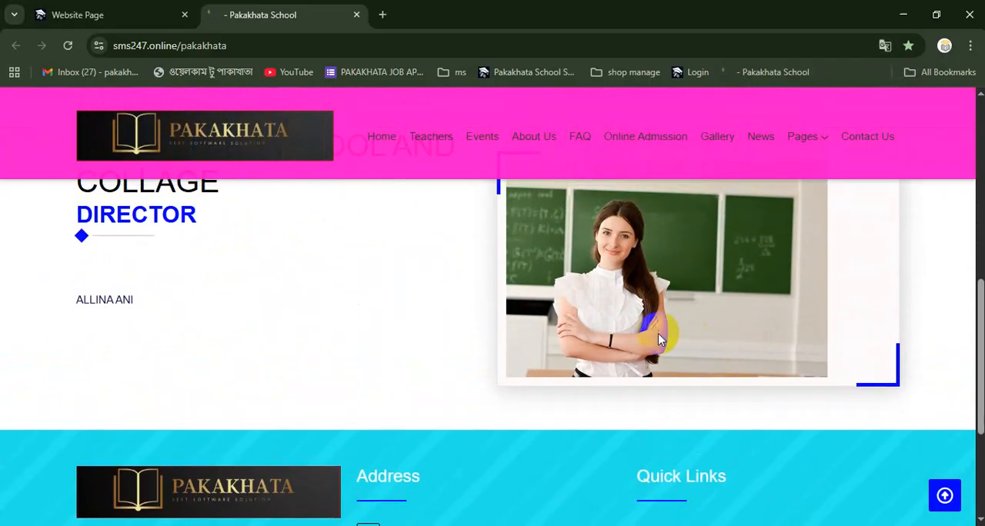
pyautogui.scroll(8, 616, 323)
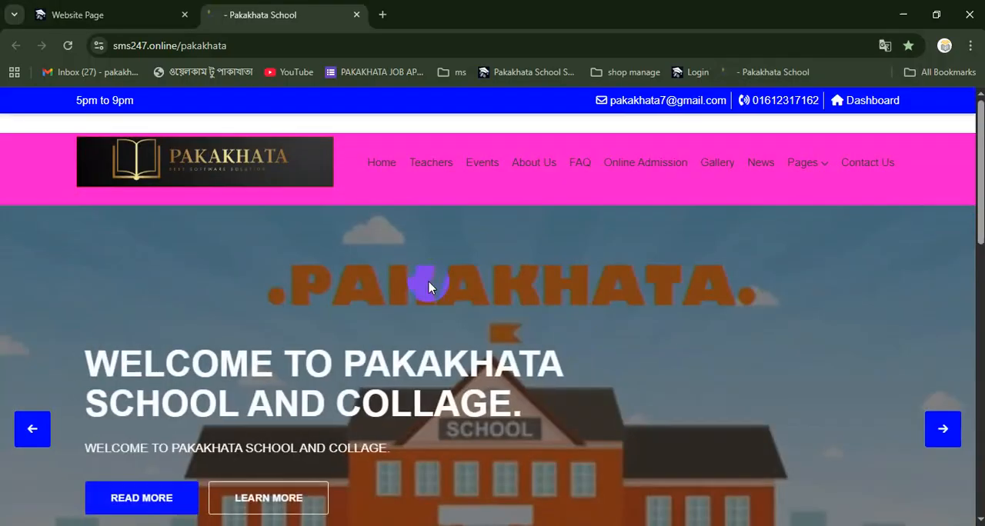
# Return to the admin site, open the Manage Page list and look through the remaining Frontend entries
pyautogui.click(158, 14)
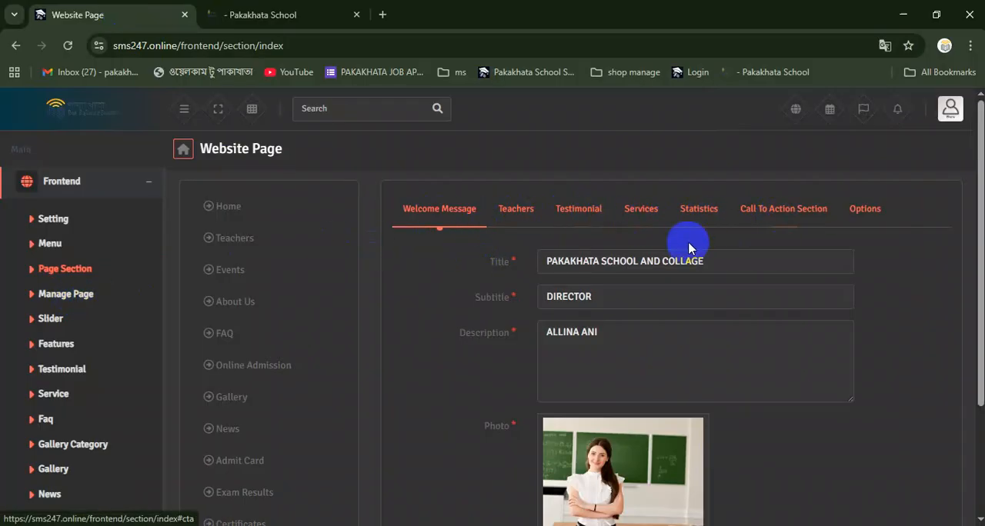
pyautogui.scroll(-1, 272, 277)
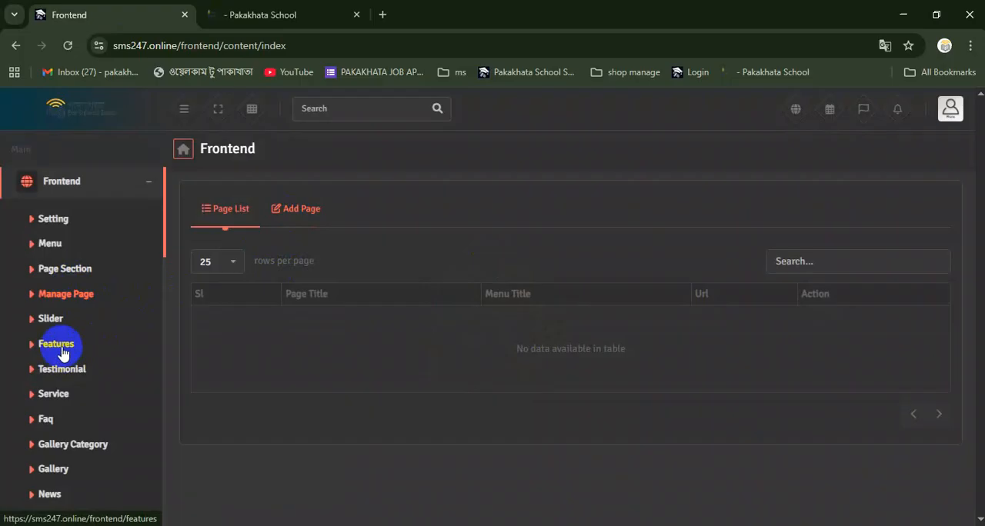
pyautogui.scroll(-1, 63, 350)
pyautogui.scroll(1, 84, 369)
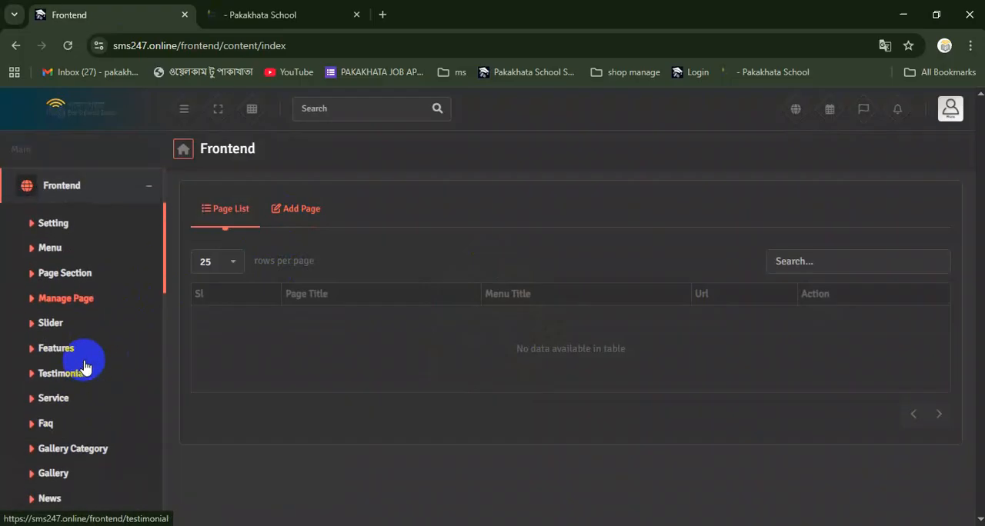
pyautogui.scroll(1, 84, 368)
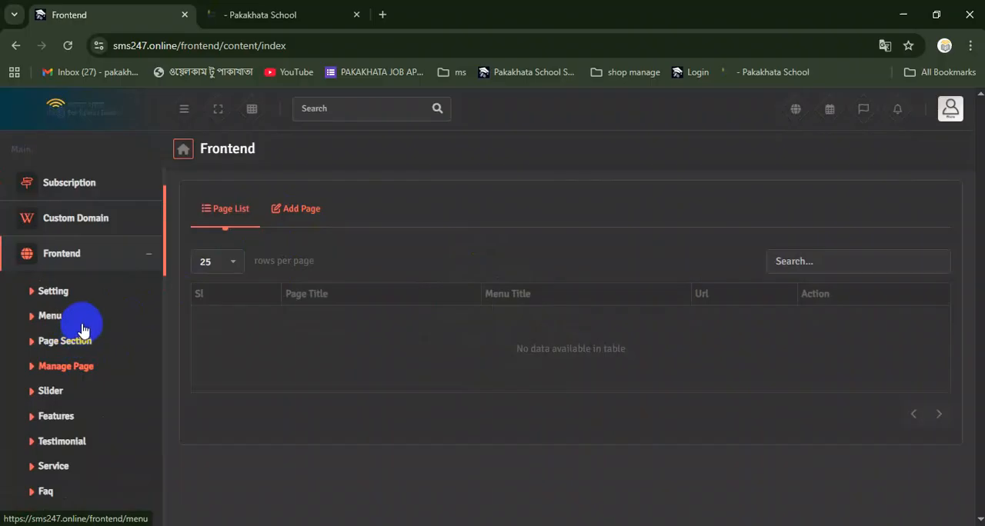
pyautogui.scroll(-4, 86, 338)
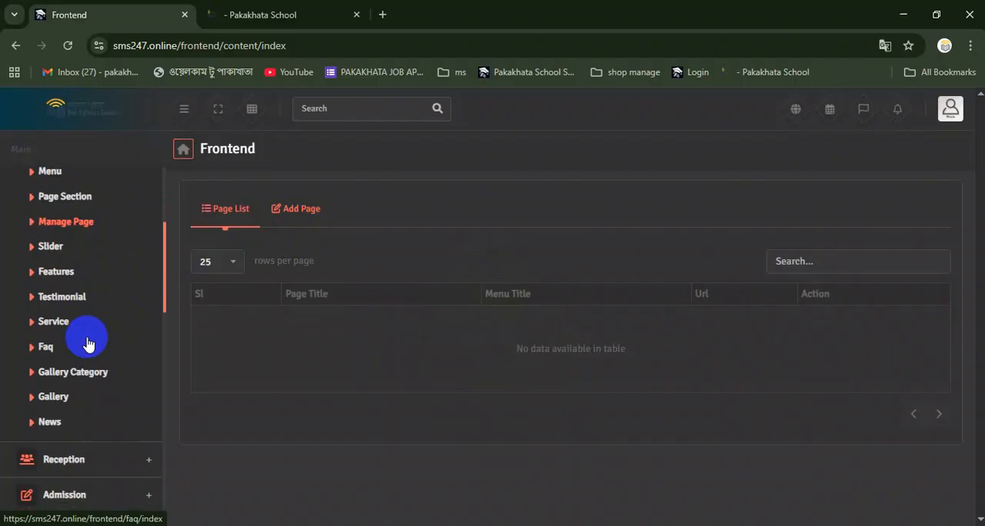
pyautogui.scroll(3, 84, 336)
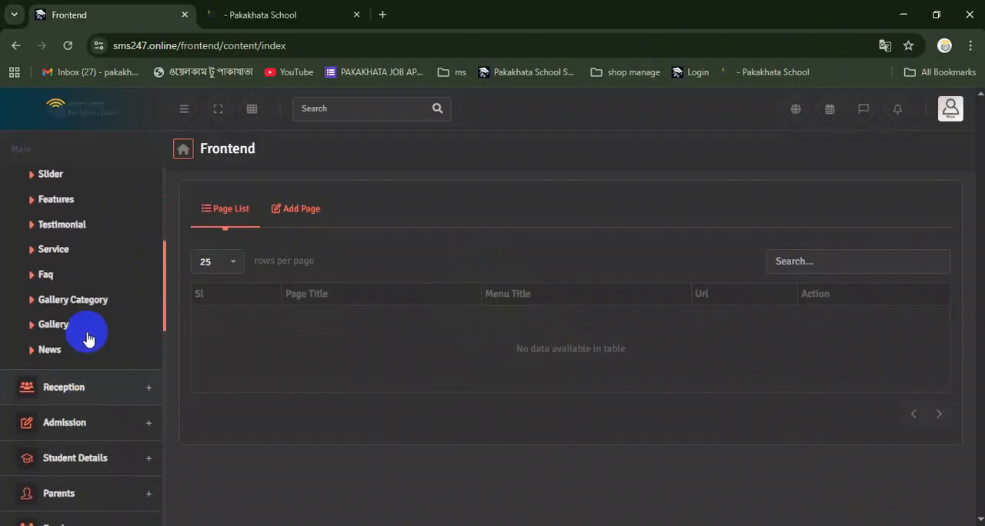
# Review the whole live home page, from the contact bar and slider through the Welcome Message to the footer
pyautogui.click(315, 17)
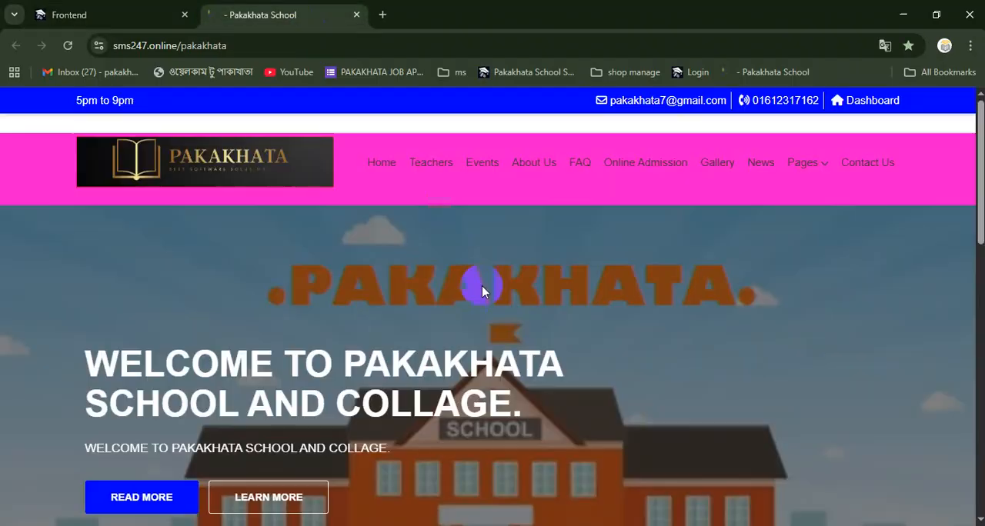
pyautogui.scroll(-5, 480, 284)
pyautogui.scroll(-8, 478, 282)
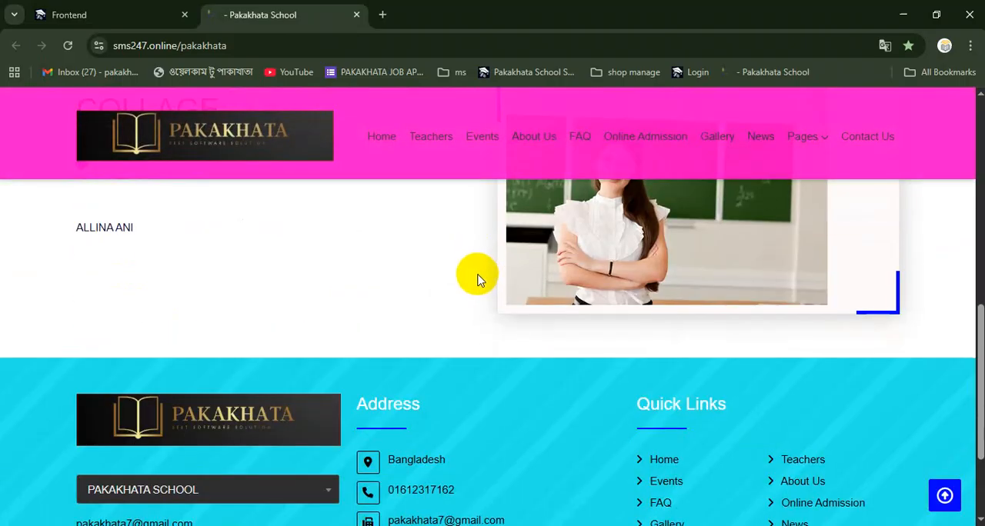
pyautogui.scroll(15, 474, 273)
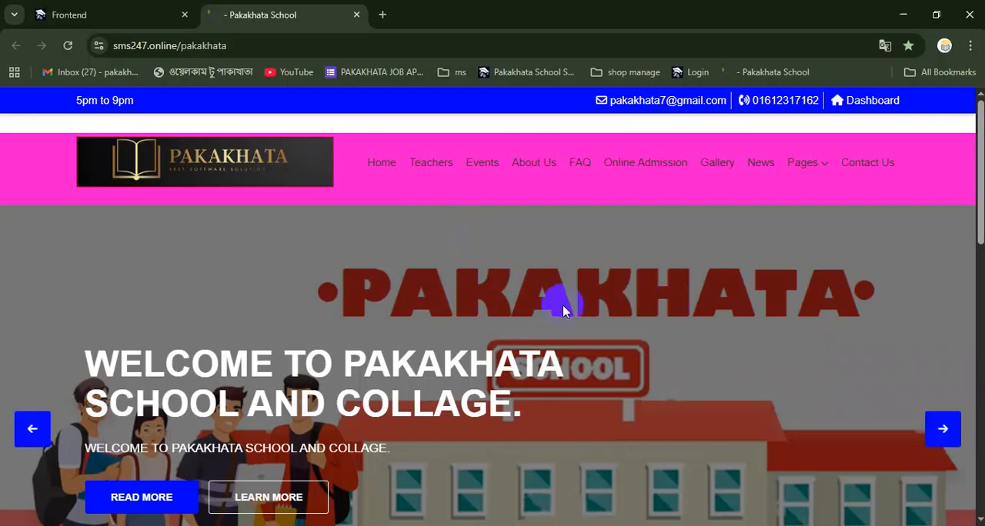
pyautogui.scroll(-3, 574, 306)
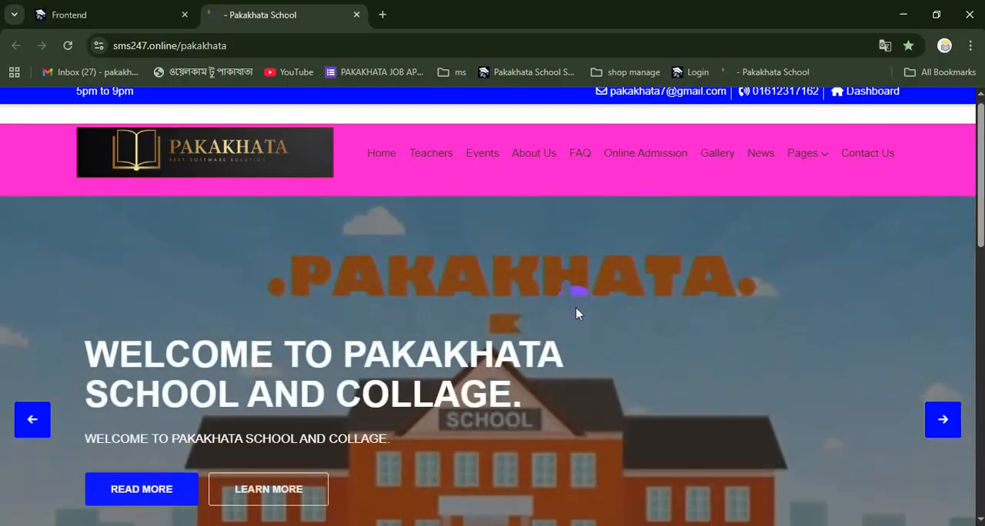
pyautogui.scroll(1, 574, 306)
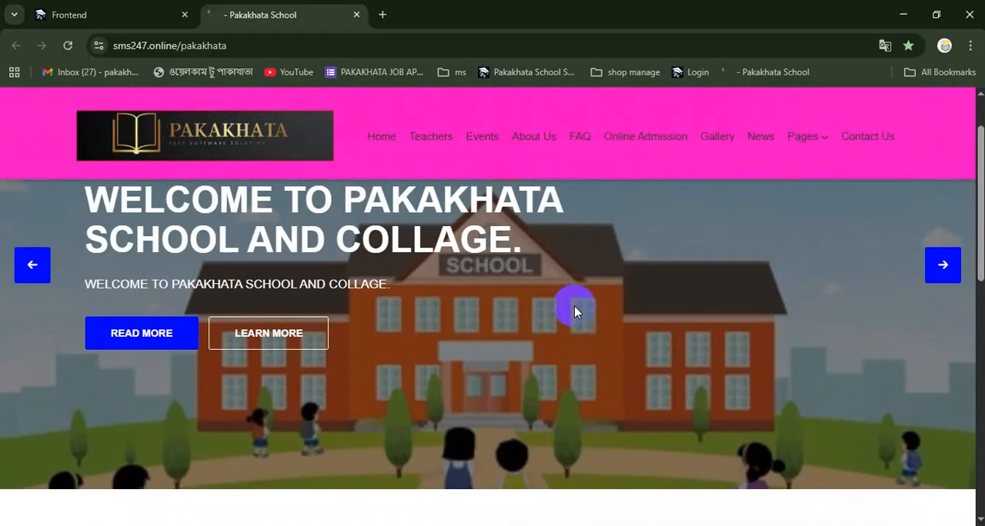
pyautogui.scroll(2, 574, 305)
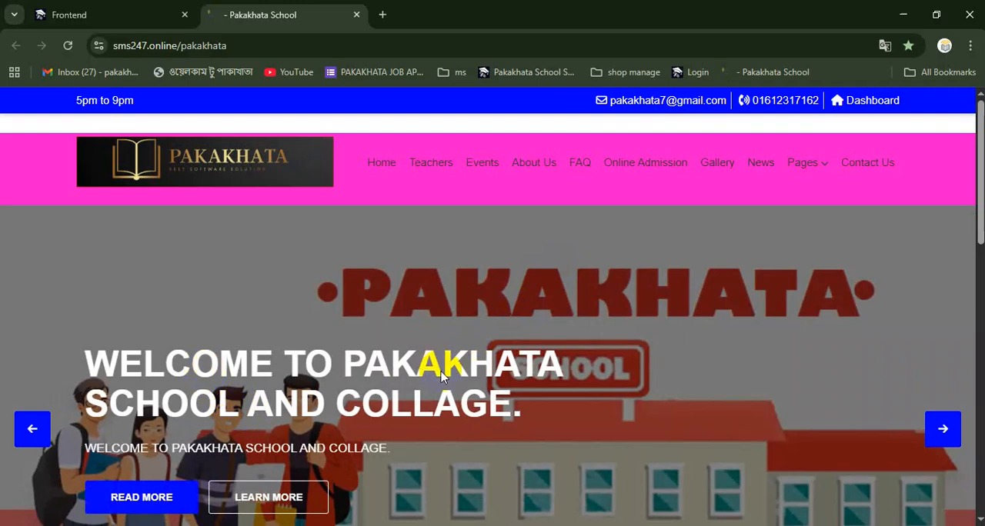
pyautogui.scroll(-1, 441, 376)
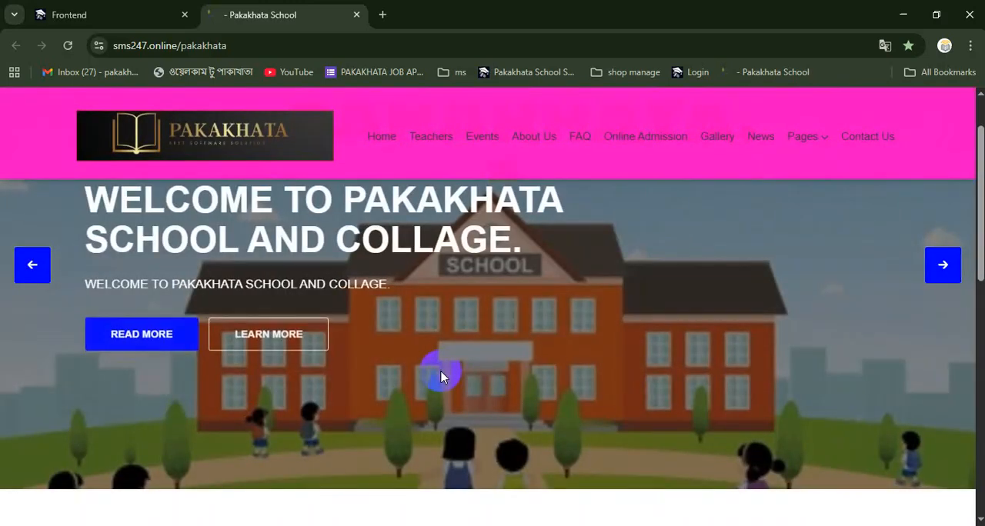
pyautogui.scroll(1, 441, 376)
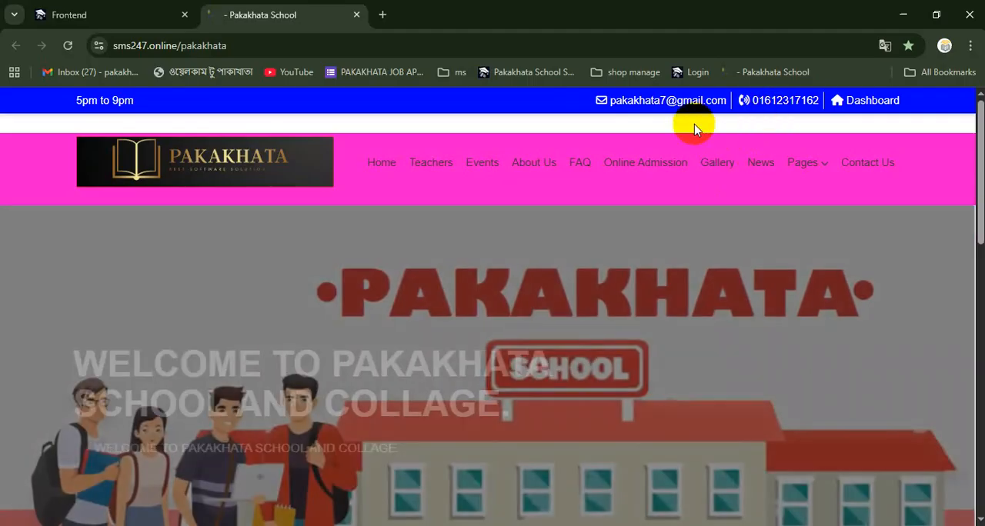
pyautogui.scroll(-1, 431, 408)
pyautogui.scroll(-8, 430, 403)
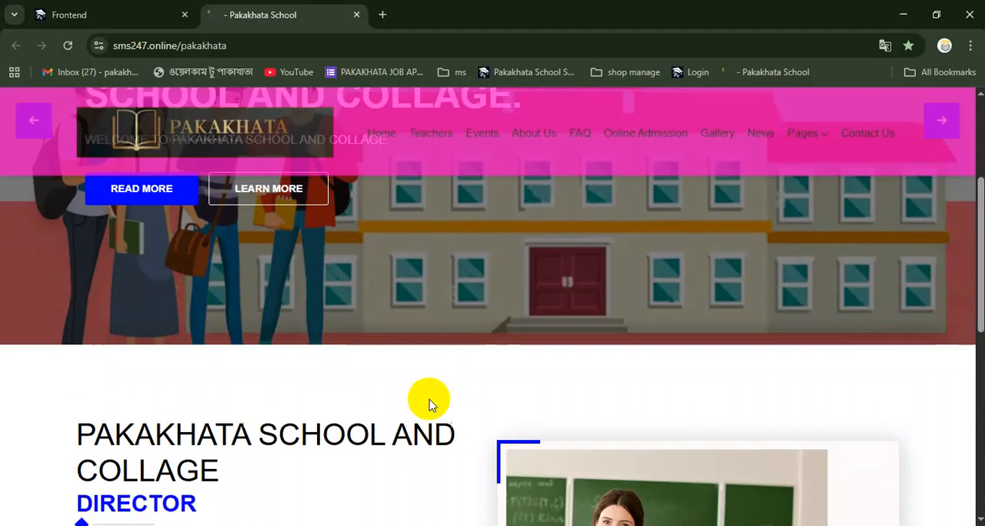
pyautogui.scroll(-3, 430, 403)
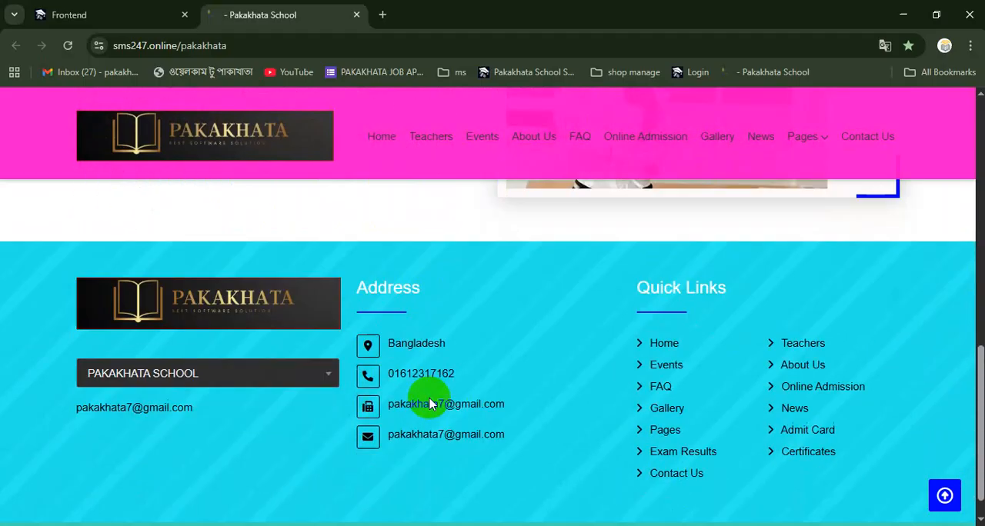
pyautogui.scroll(10, 429, 400)
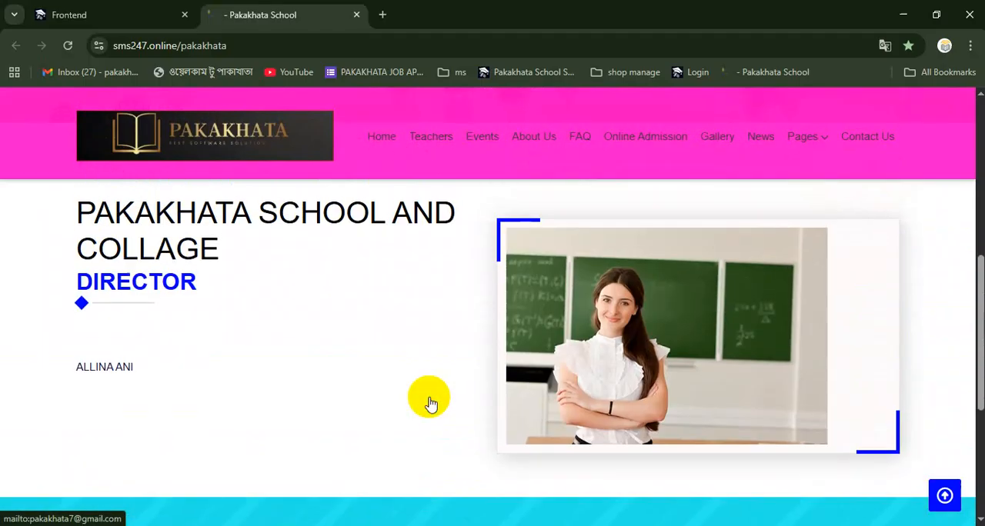